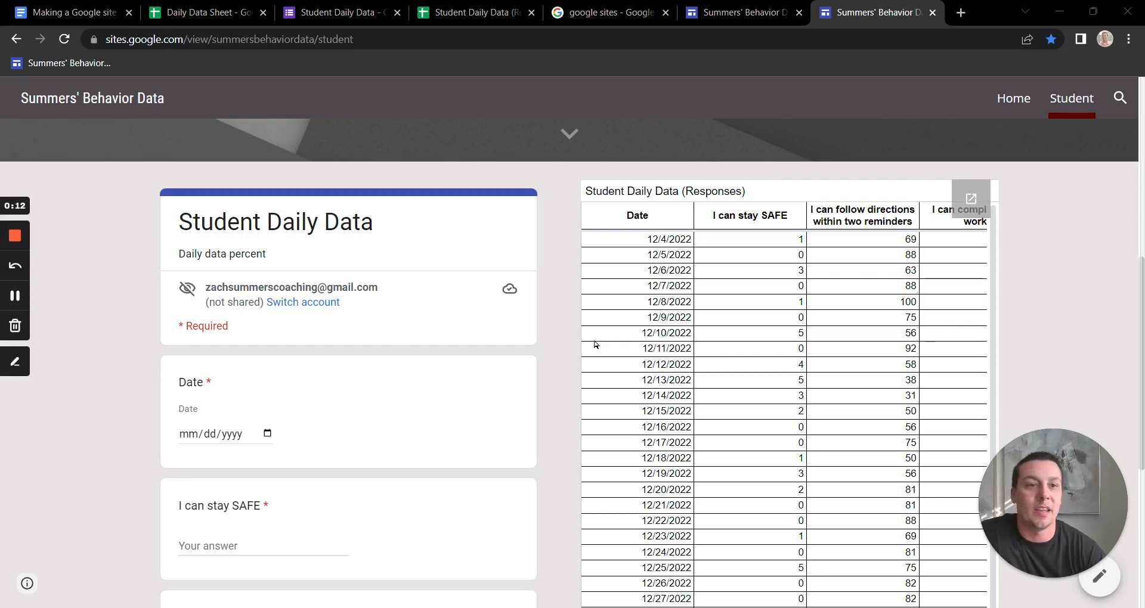
- Examine the Student page's embedded Student Daily Data form and the table of daily responses beside it
scroll(597, 346, up, 7)
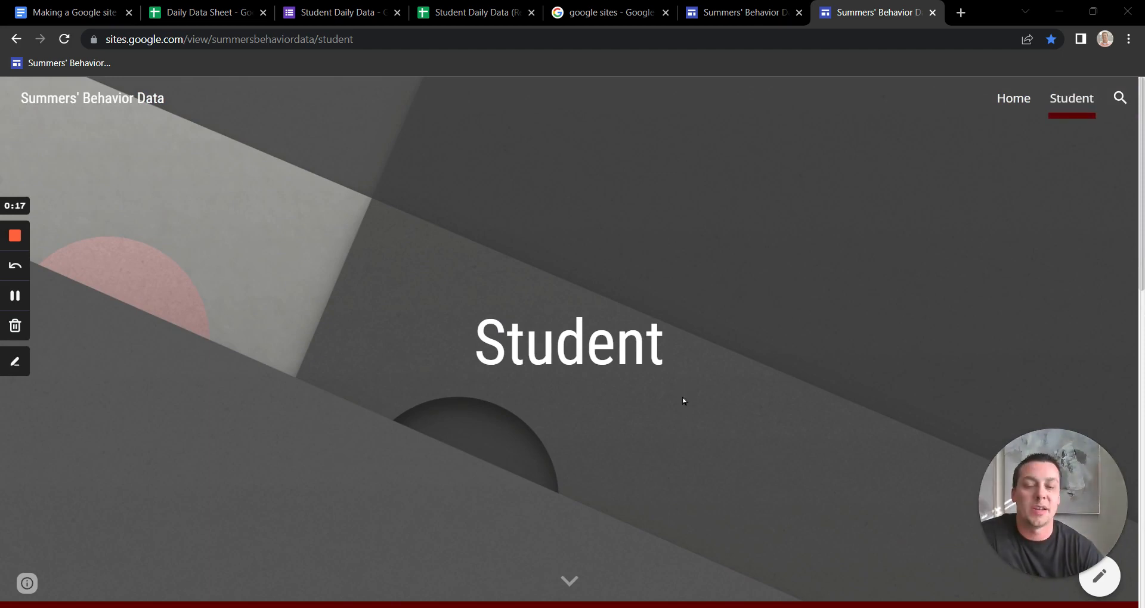
scroll(683, 398, down, 5)
scroll(683, 398, down, 3)
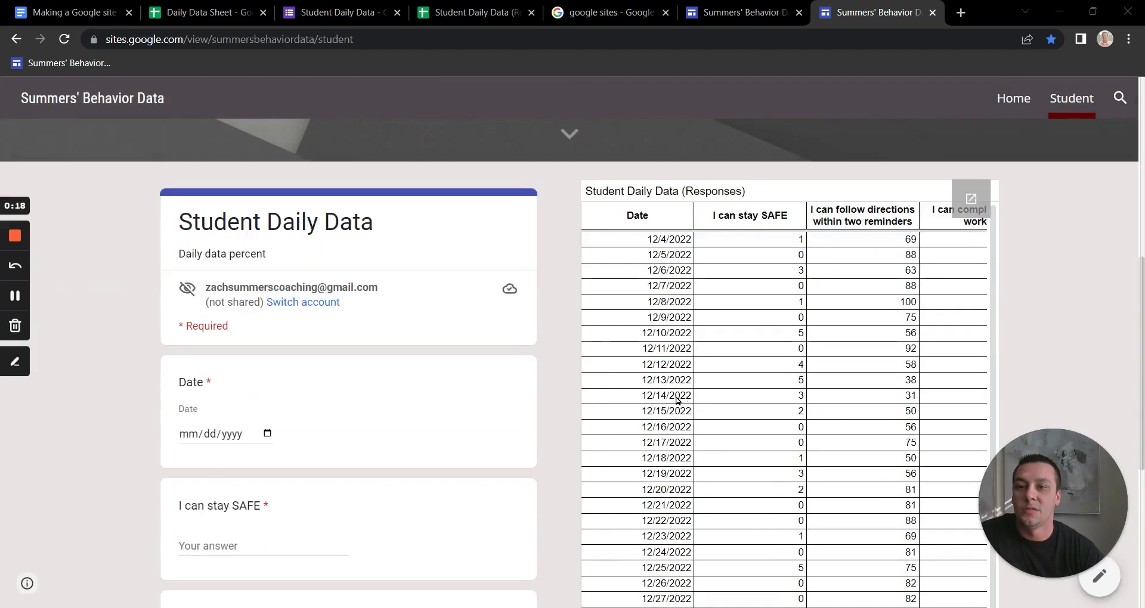
scroll(680, 397, down, 1)
scroll(567, 388, down, 1)
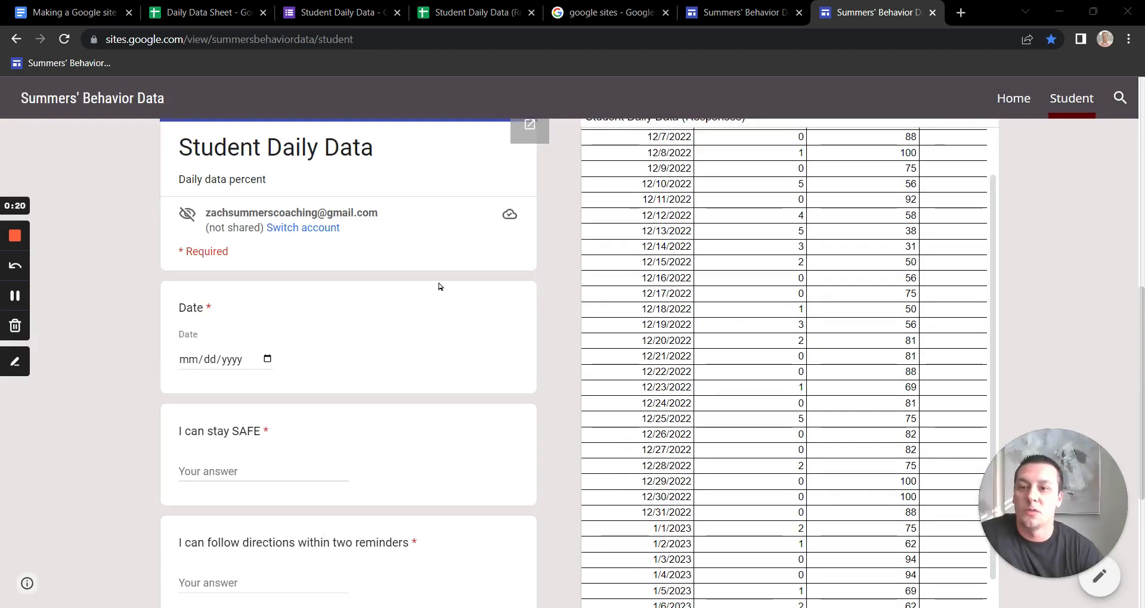
scroll(401, 366, down, 1)
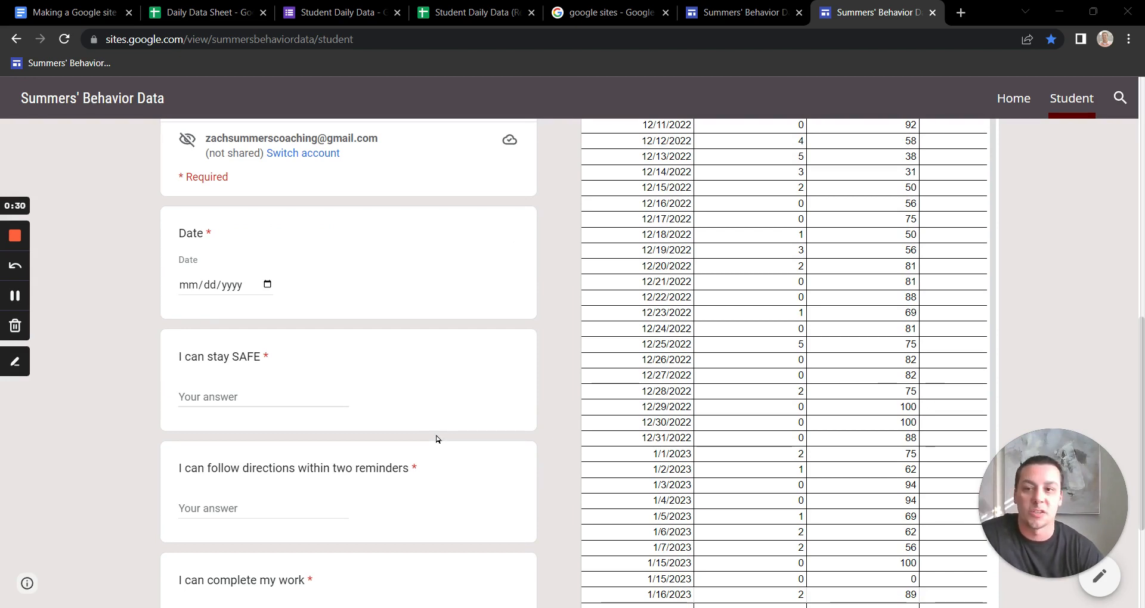
scroll(436, 439, down, 1)
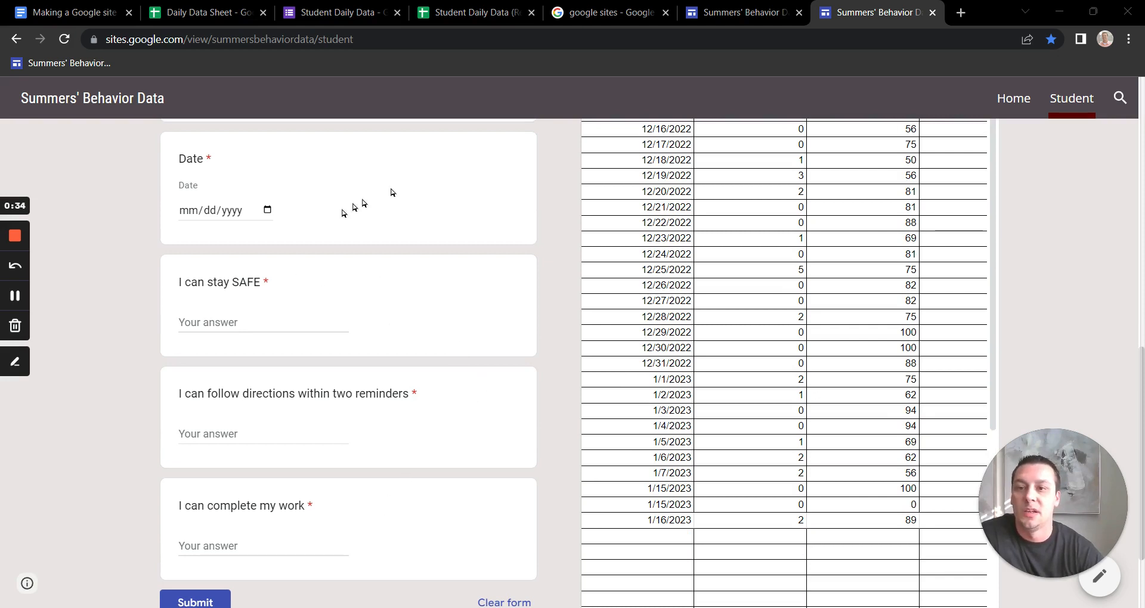
scroll(767, 426, up, 5)
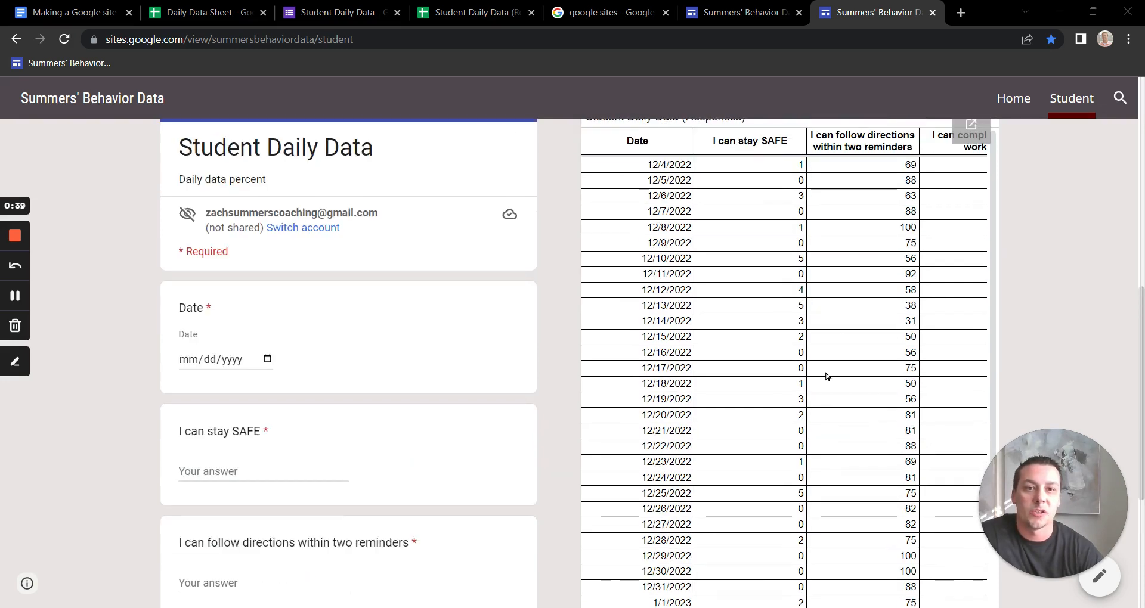
scroll(828, 386, down, 10)
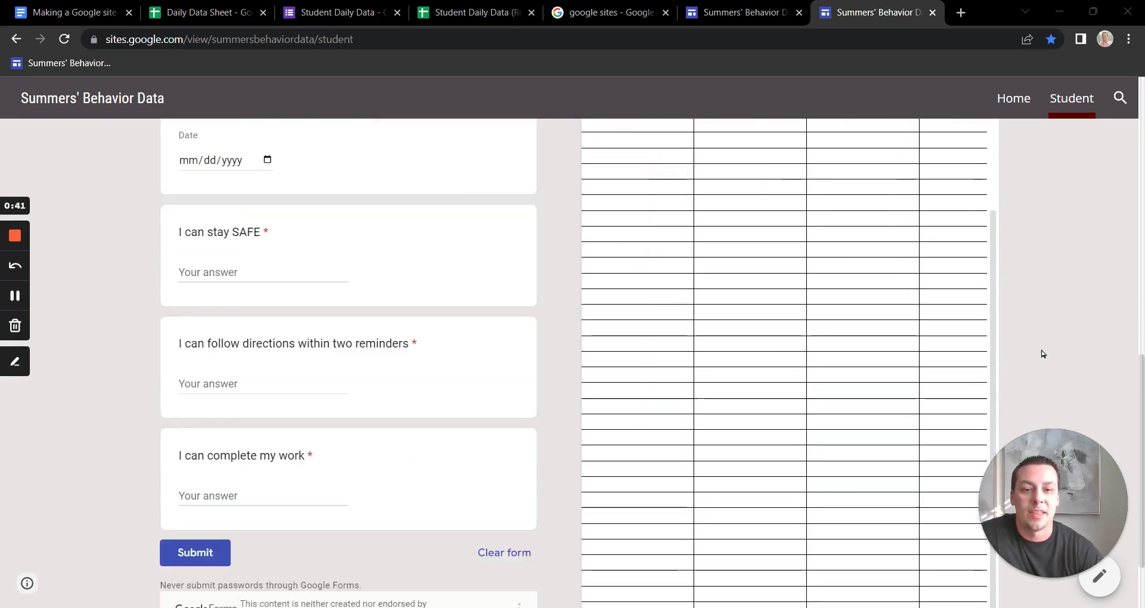
- Show the Safe sheet in the embedded responses and examine its graph of "I can stay SAFE" by date
click(653, 570)
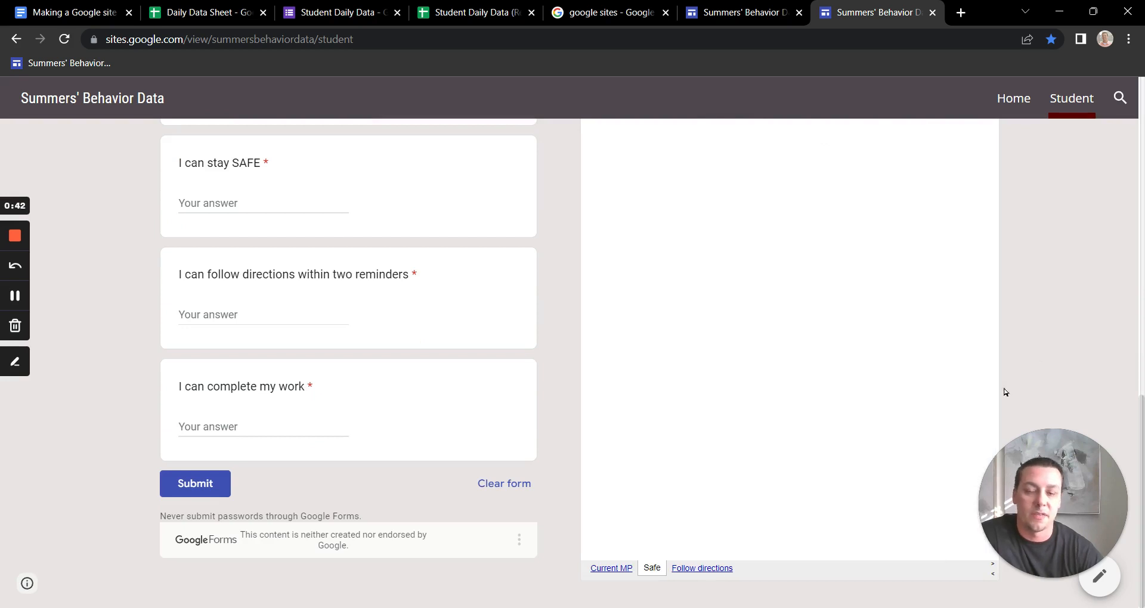
scroll(1071, 287, up, 4)
scroll(1070, 288, down, 3)
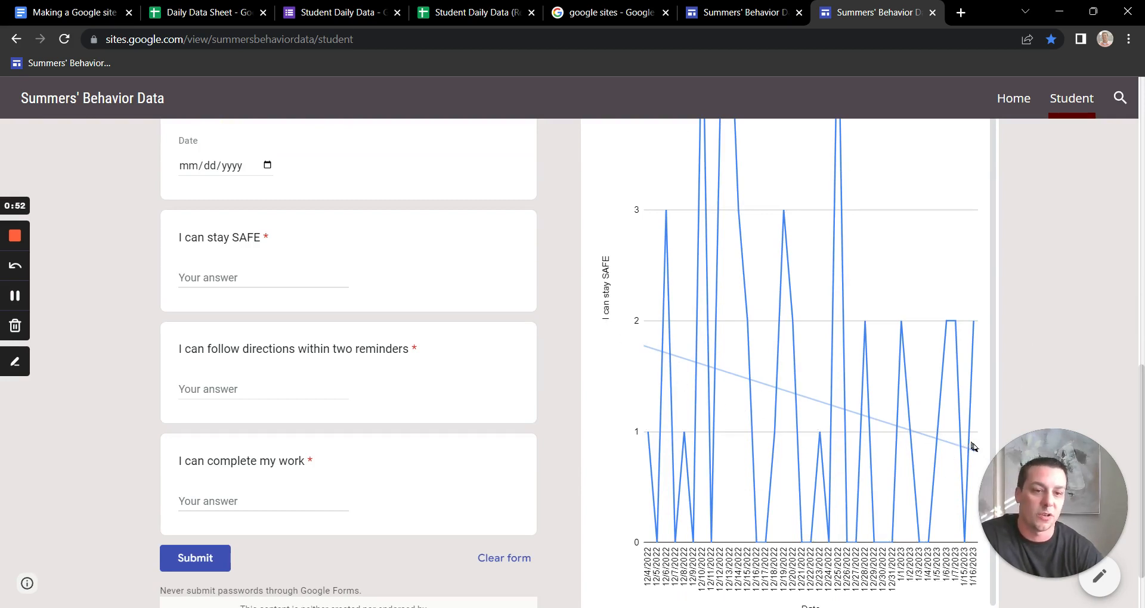
scroll(1066, 360, up, 5)
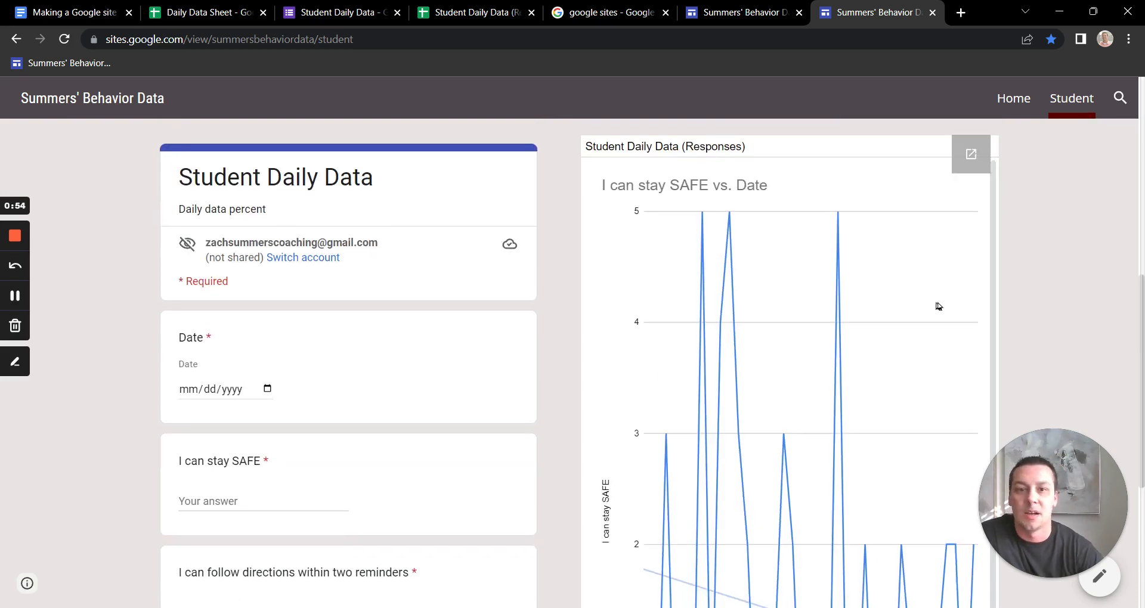
- Read the Google Docs task checklist, and review the three goals, class periods and totals row in the Daily Data Sheet spreadsheet
click(75, 12)
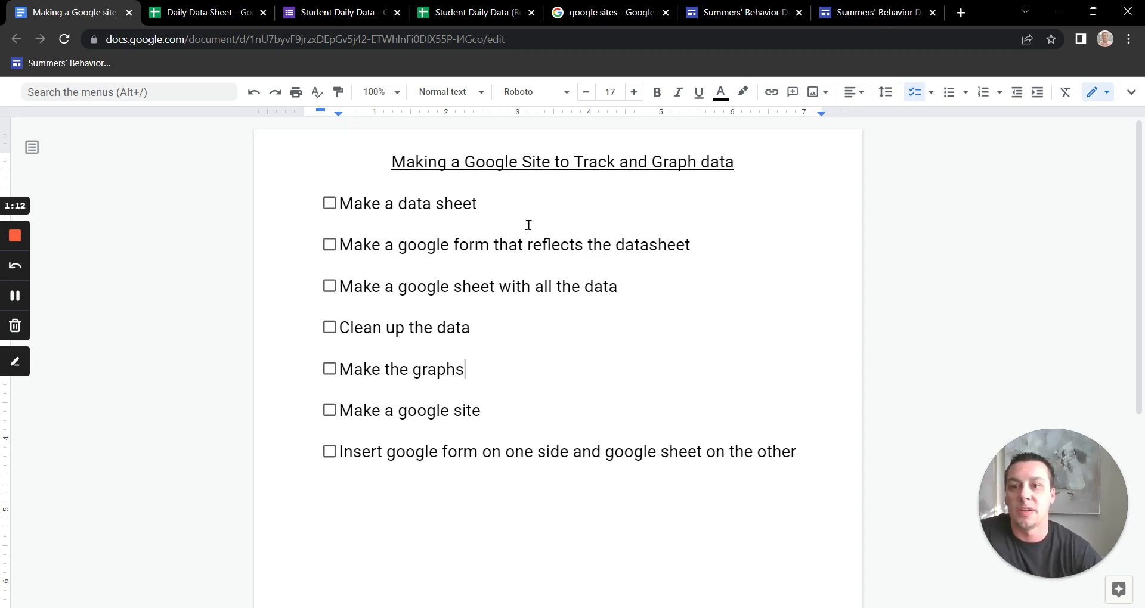
click(226, 9)
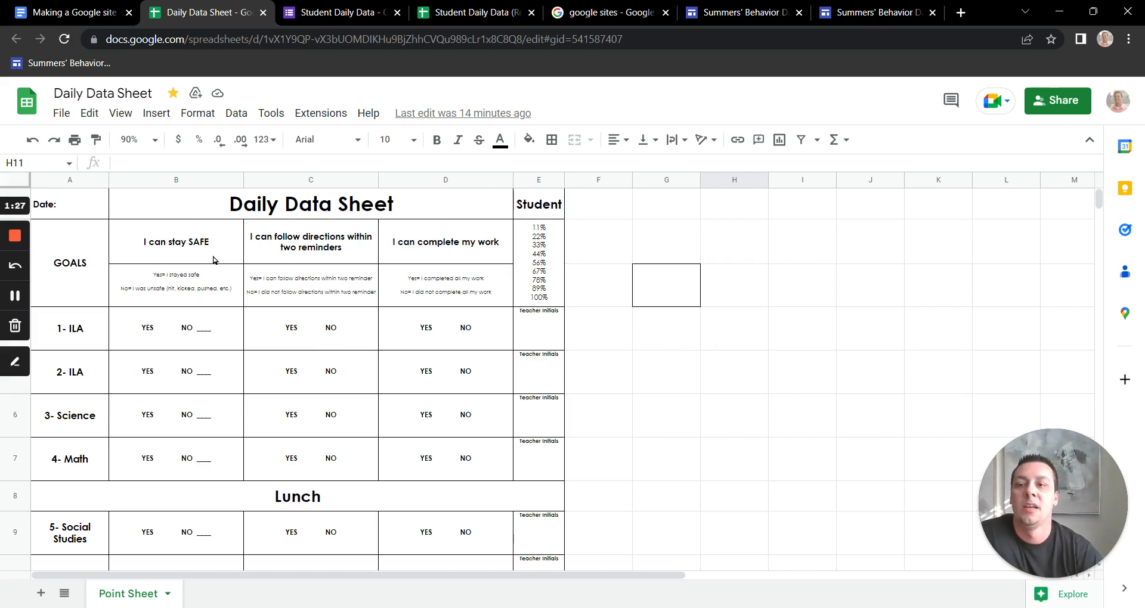
click(232, 261)
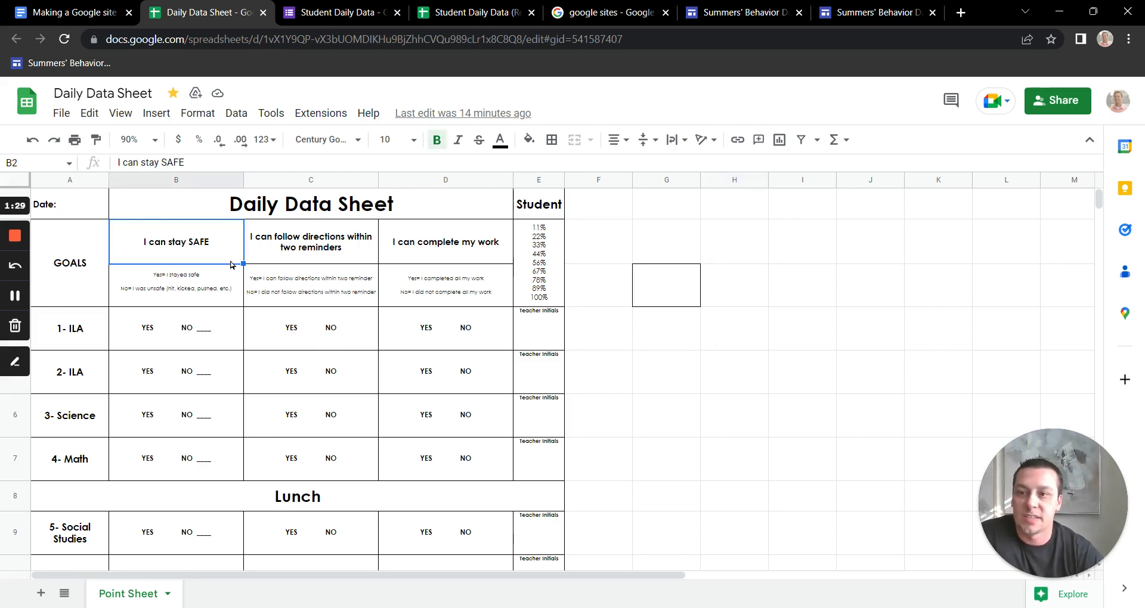
click(352, 248)
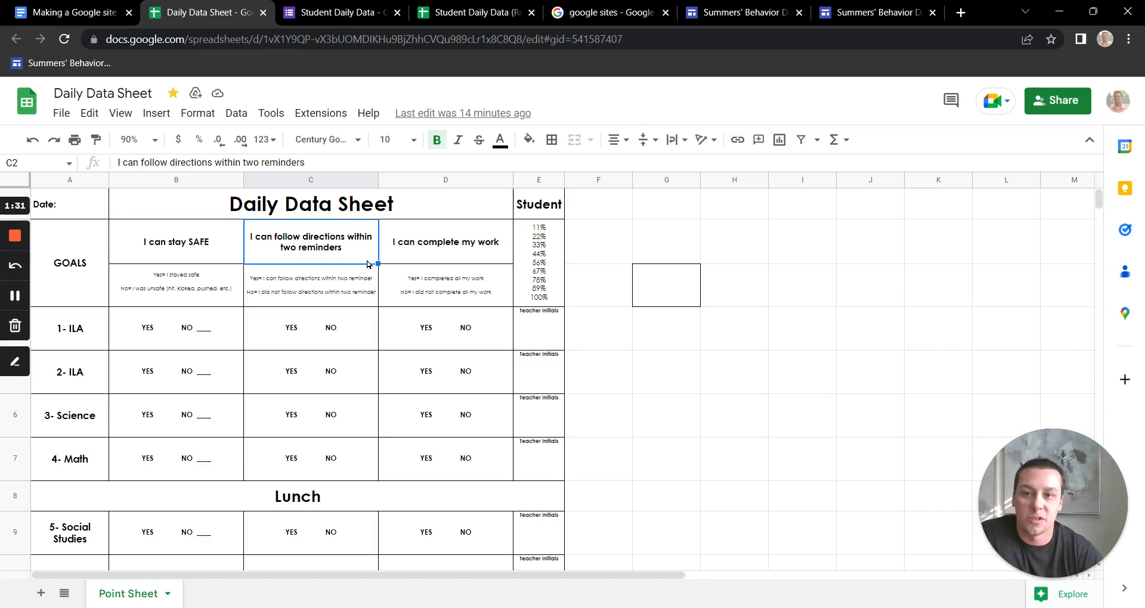
click(504, 259)
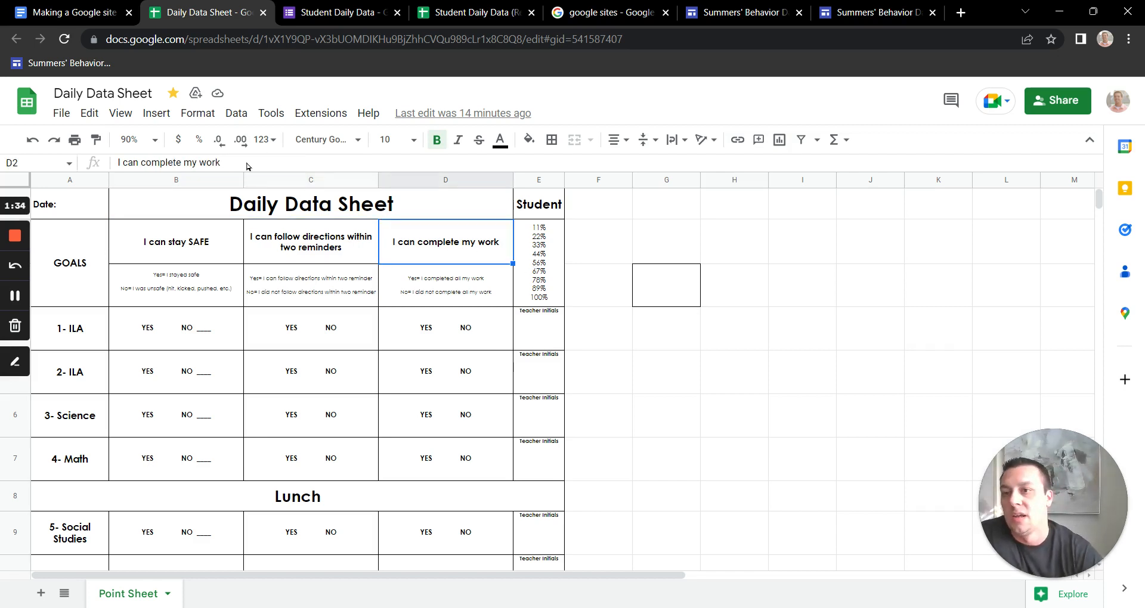
scroll(675, 399, down, 7)
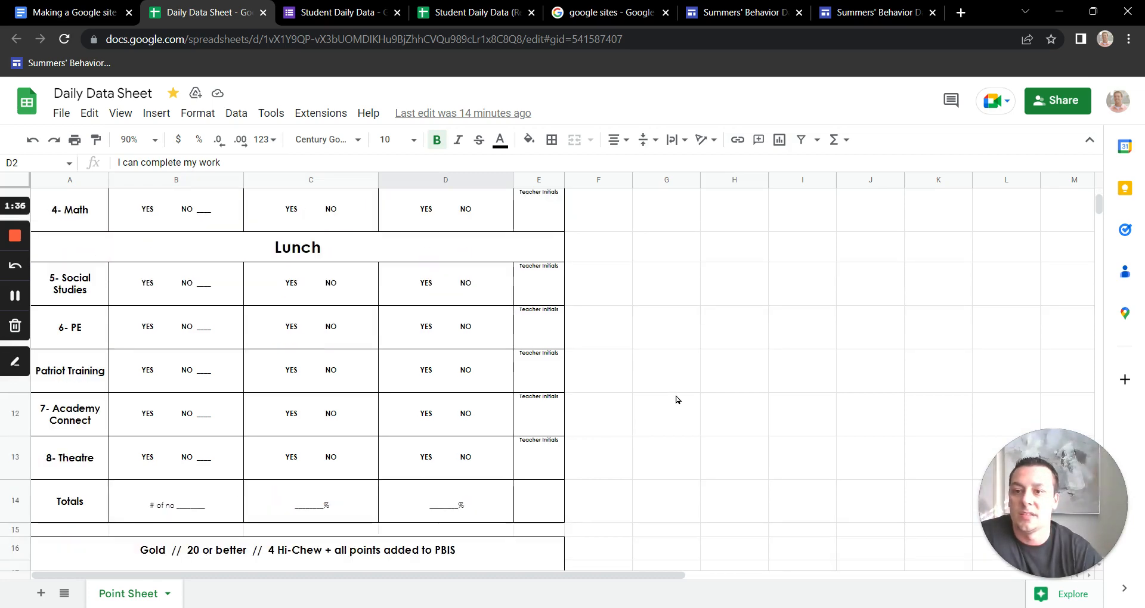
scroll(758, 358, up, 7)
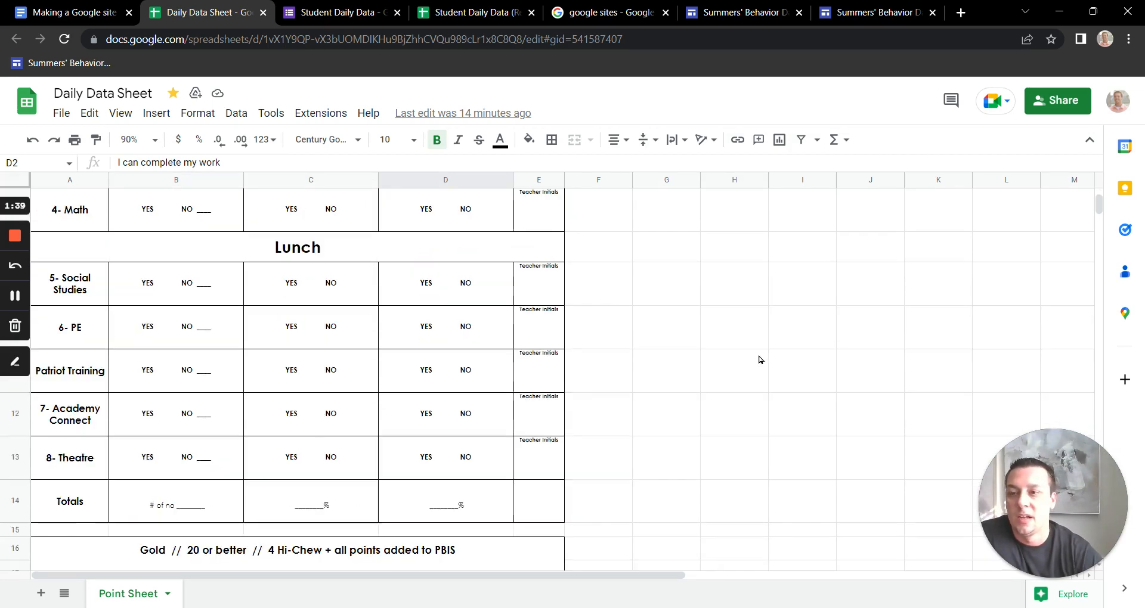
scroll(627, 343, up, 2)
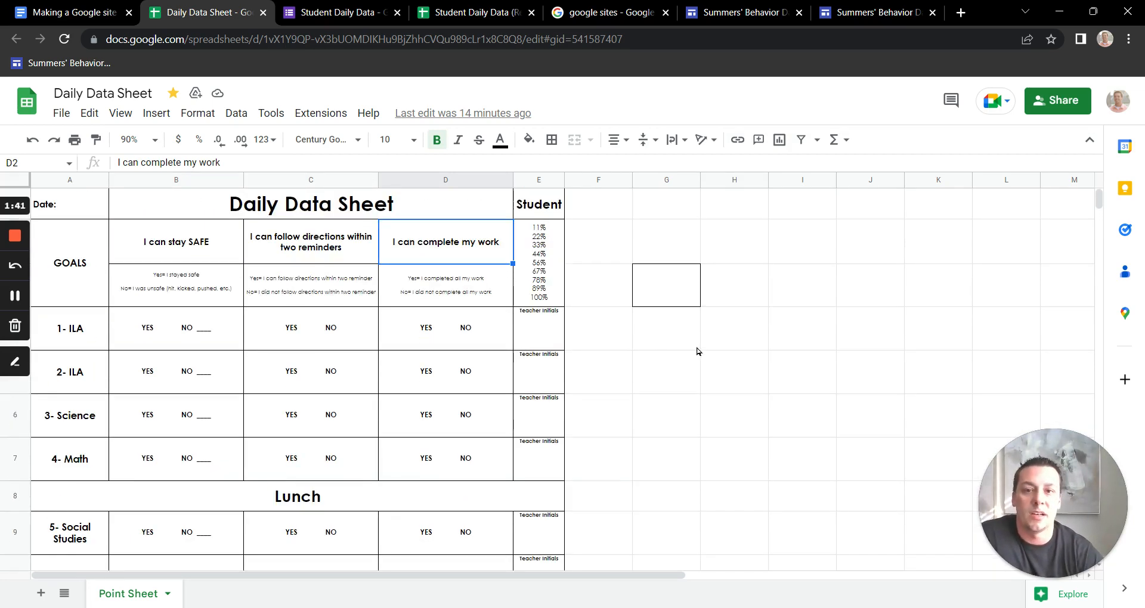
scroll(697, 352, down, 3)
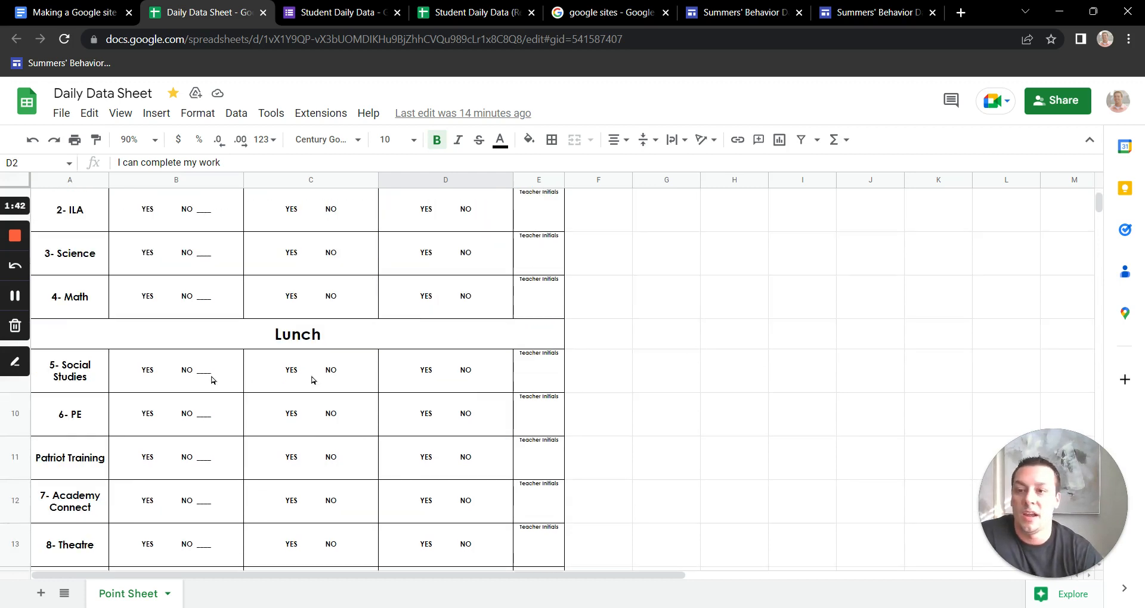
- Select the whole data sheet, A1:E18, and set up printing for only the selected cells
scroll(668, 435, down, 3)
drag(552, 529, 61, 213)
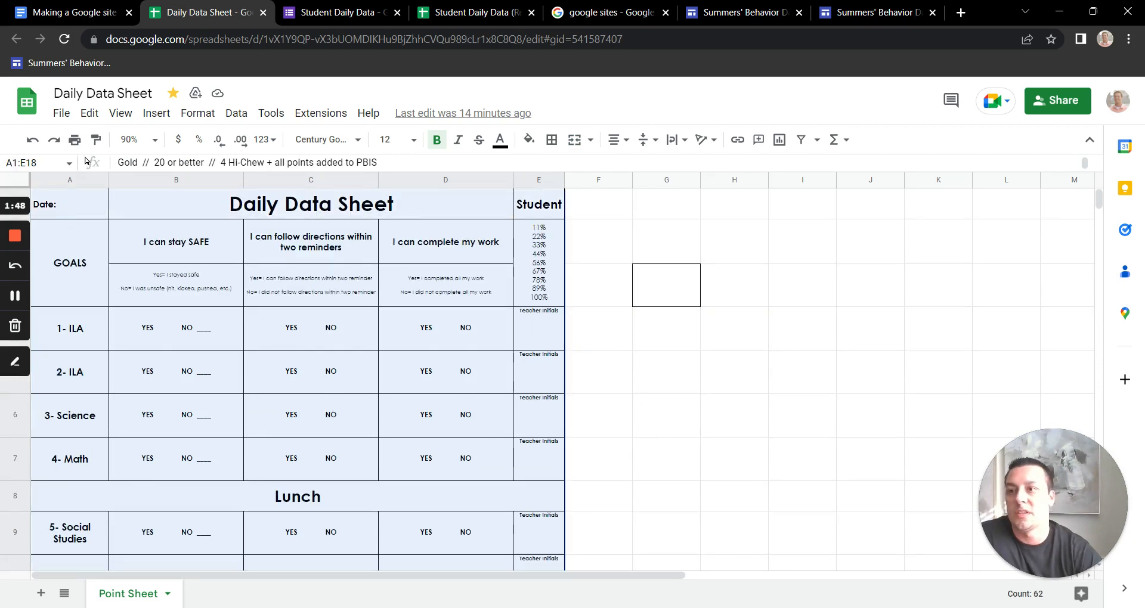
click(62, 114)
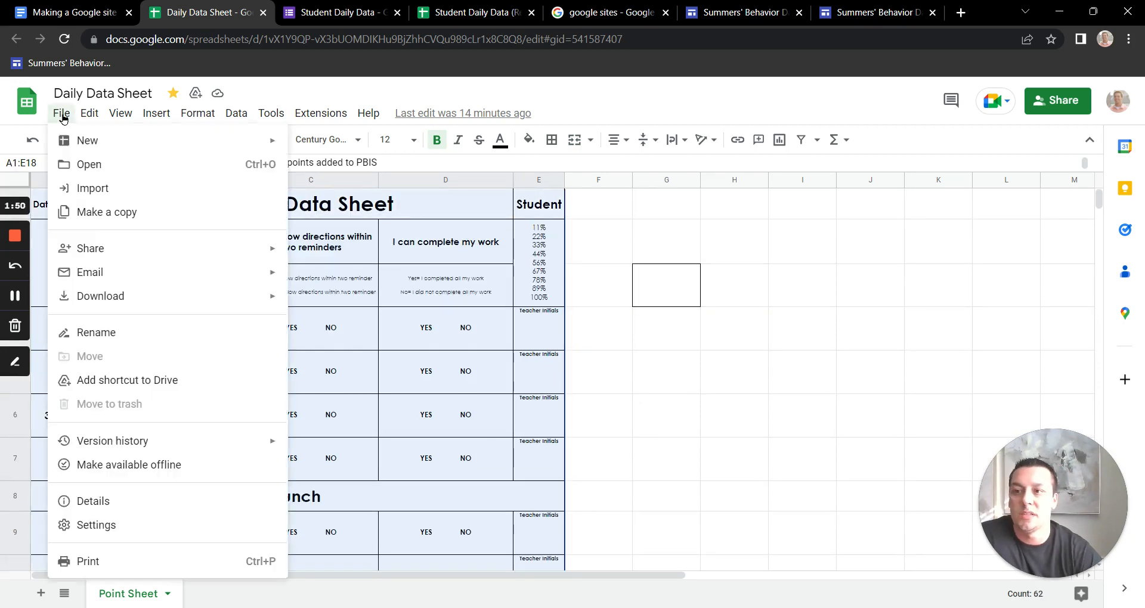
click(213, 562)
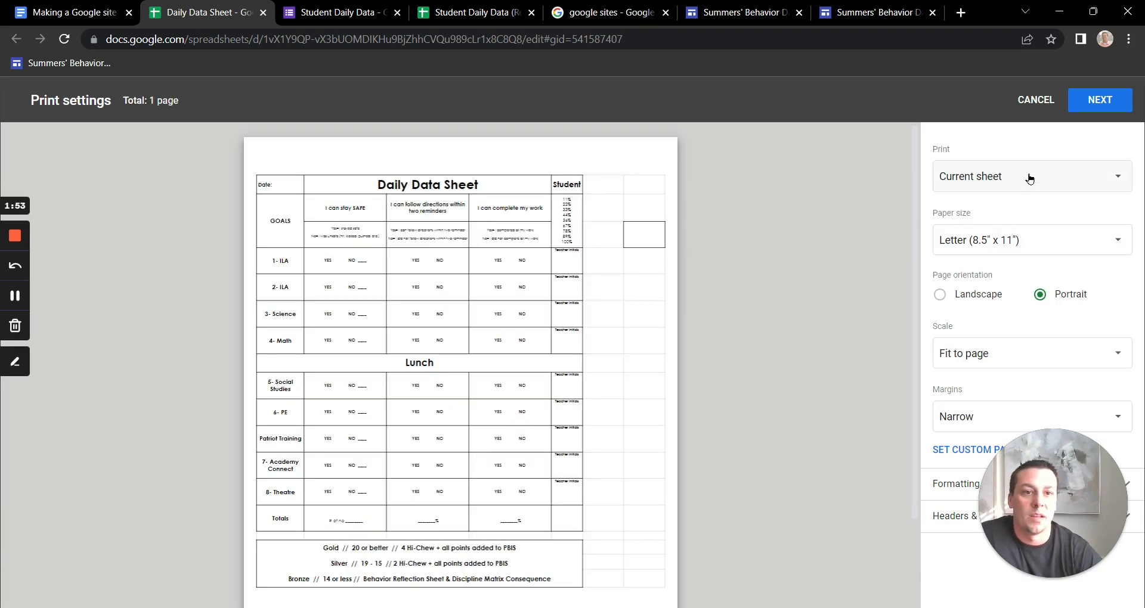
click(1048, 182)
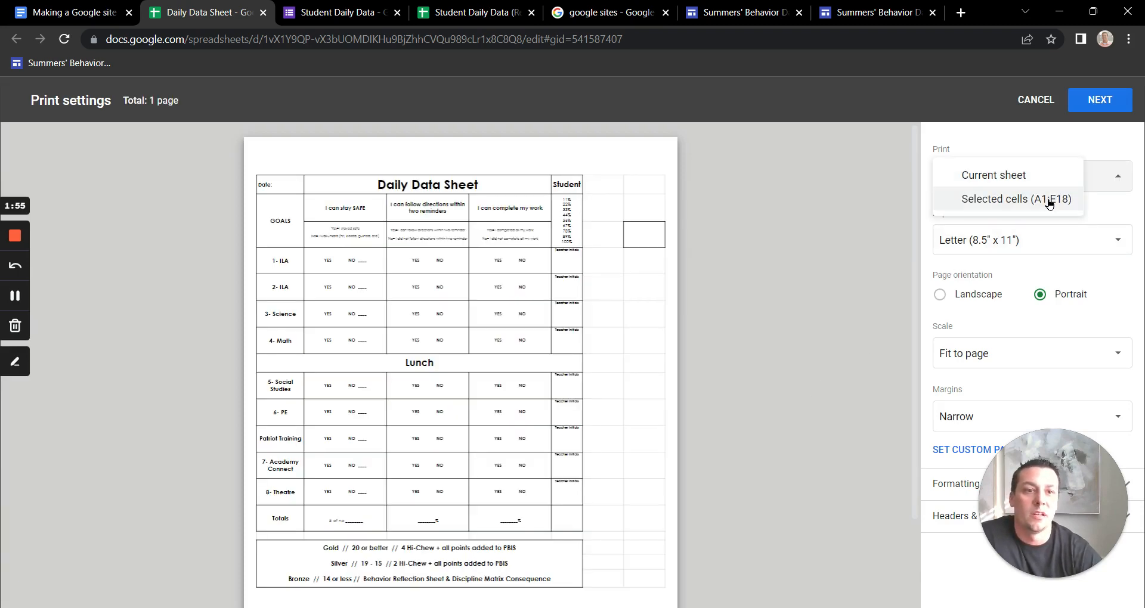
click(1052, 197)
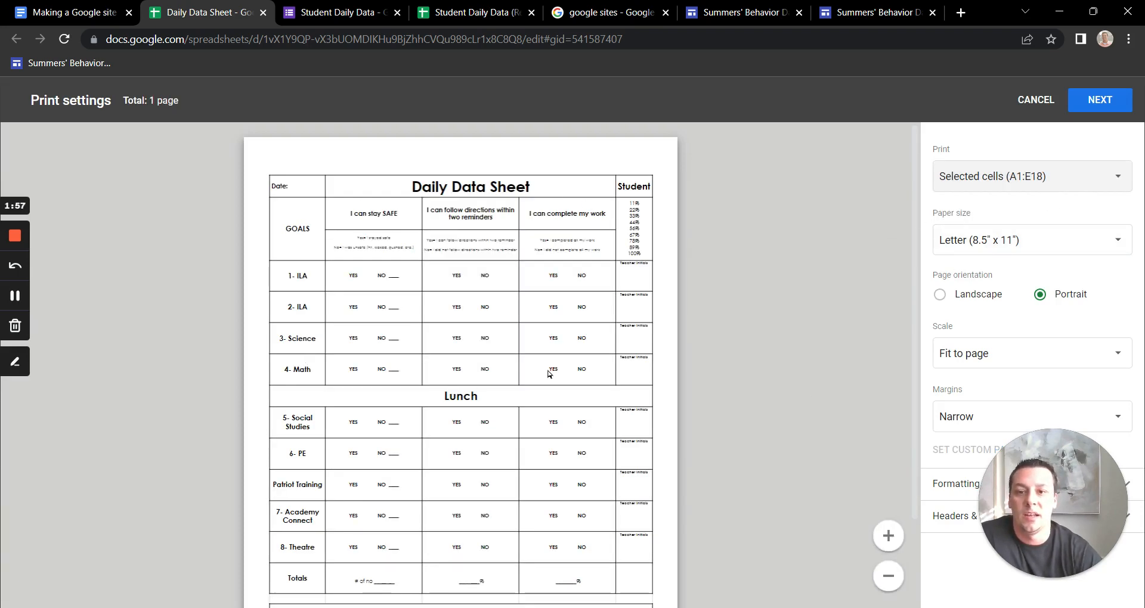
- Examine the print preview of the Daily Data Sheet from the goals down to the reward levels
scroll(552, 373, down, 2)
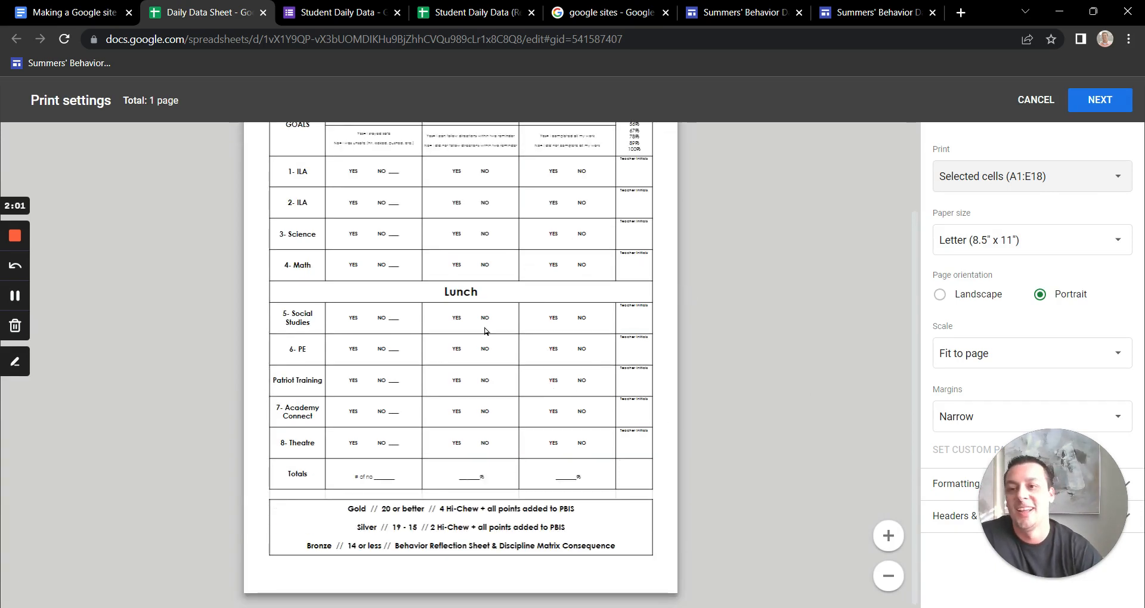
scroll(486, 331, up, 2)
scroll(582, 272, down, 2)
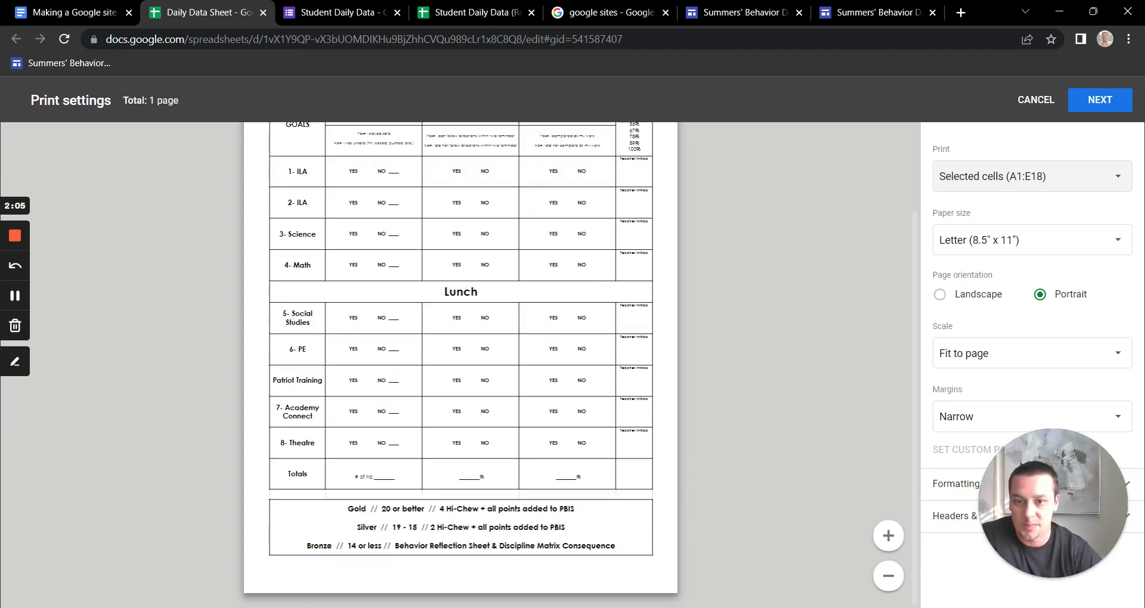
scroll(683, 341, up, 2)
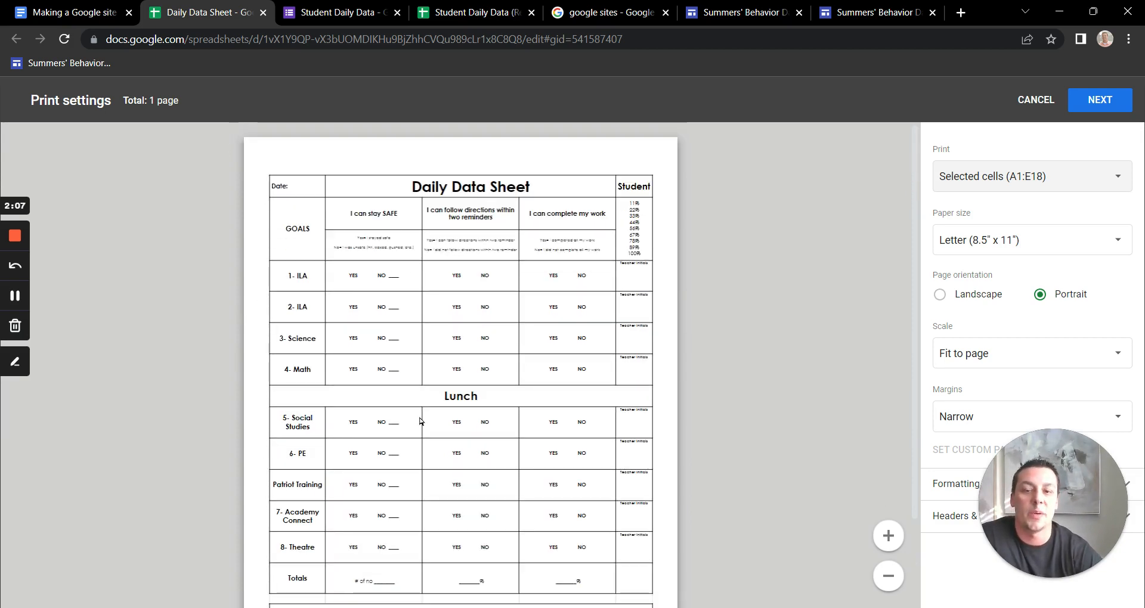
scroll(638, 403, down, 2)
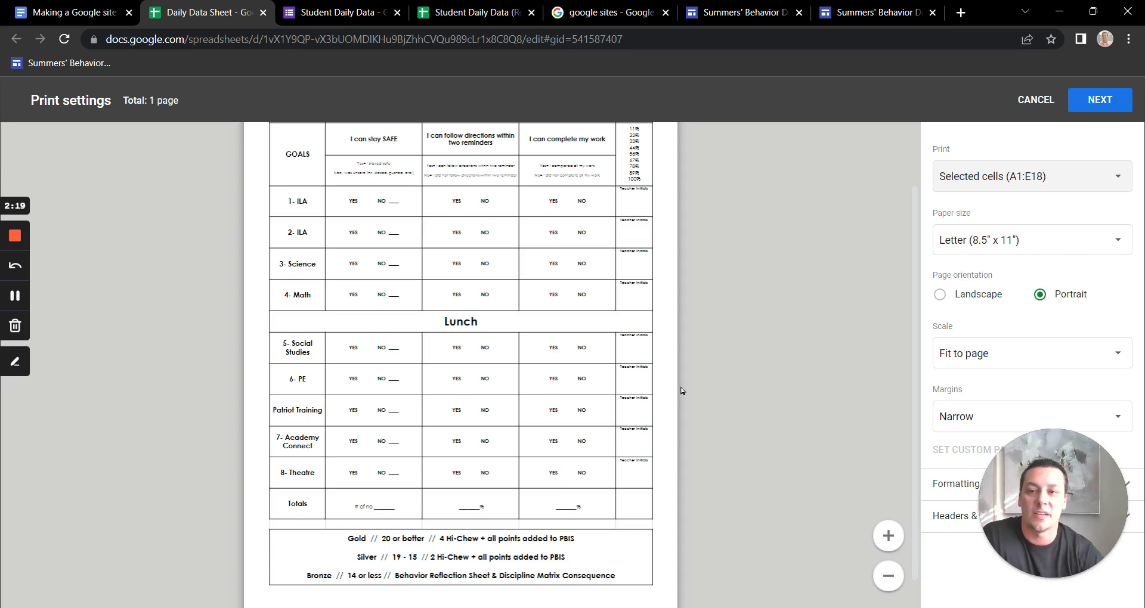
scroll(643, 422, up, 2)
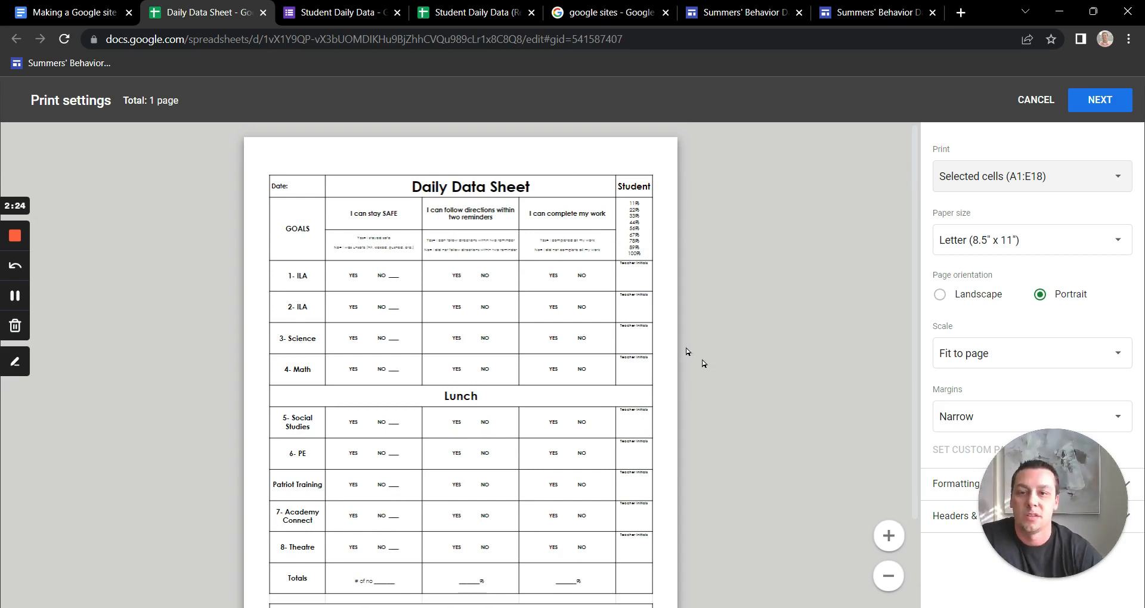
scroll(673, 334, down, 2)
- Switch to the checklist document in Google Docs and mark "Make a data sheet" as done
click(69, 13)
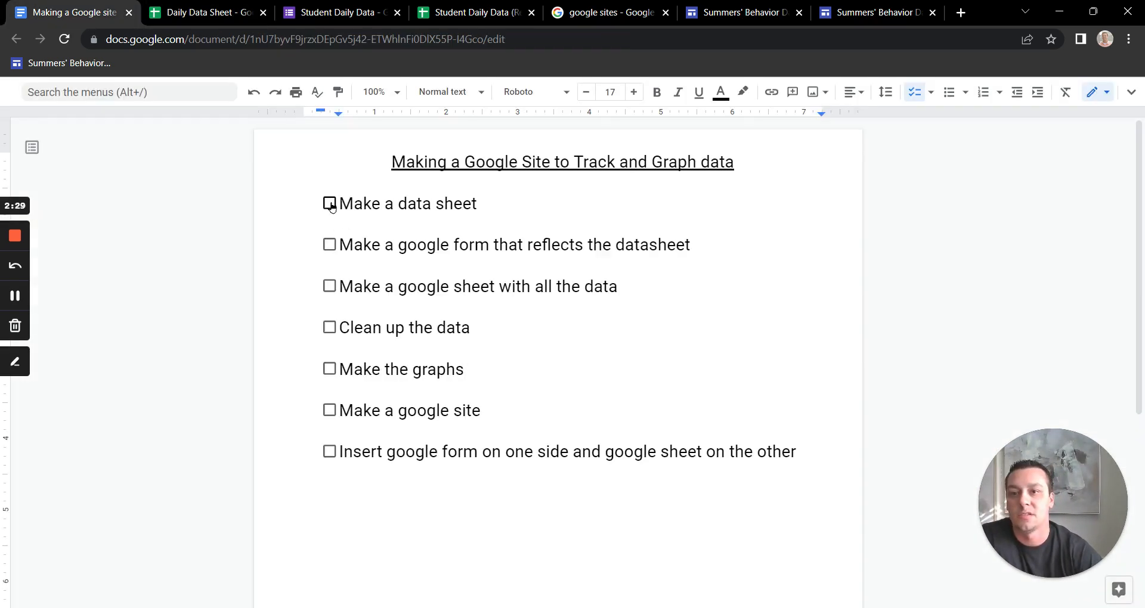
click(329, 204)
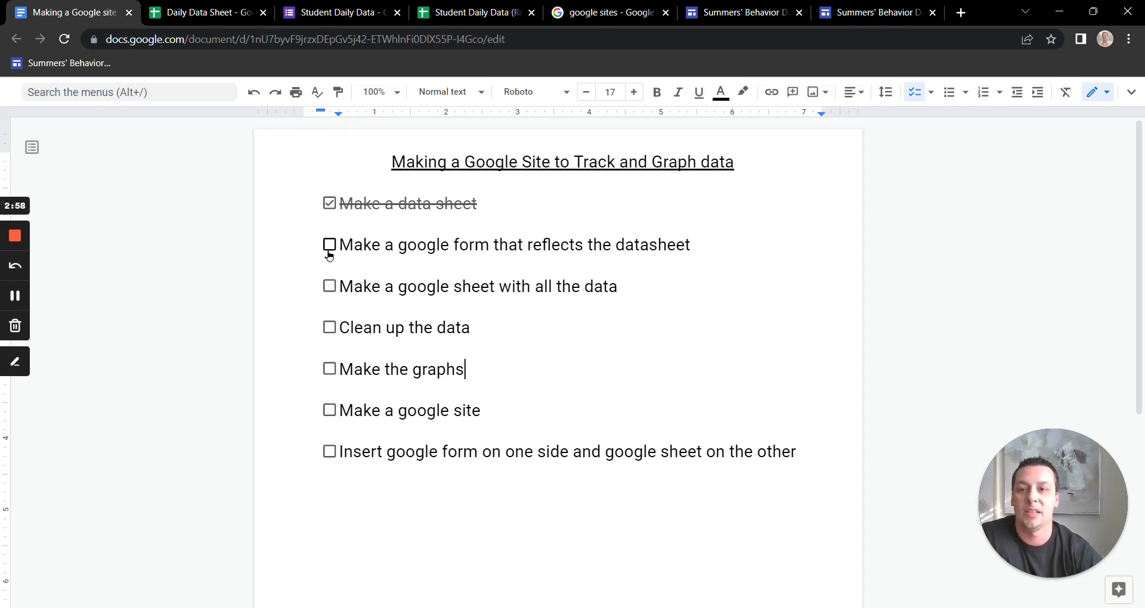
- Switch to the Student Daily Data form in Google Forms, view its theme options, and preview its date and goal questions
click(326, 14)
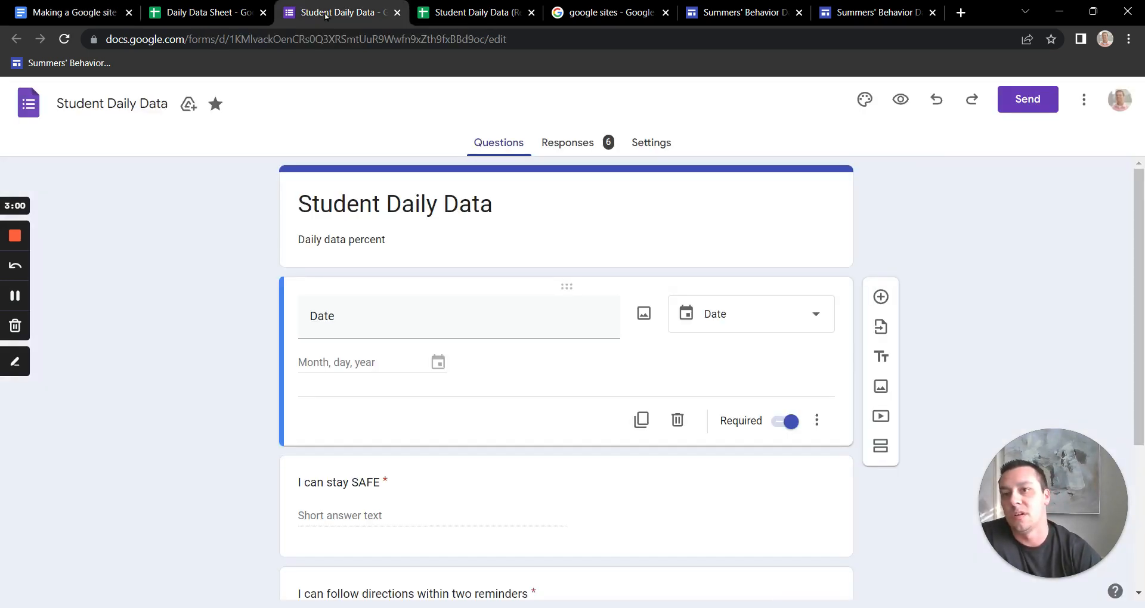
scroll(245, 260, down, 1)
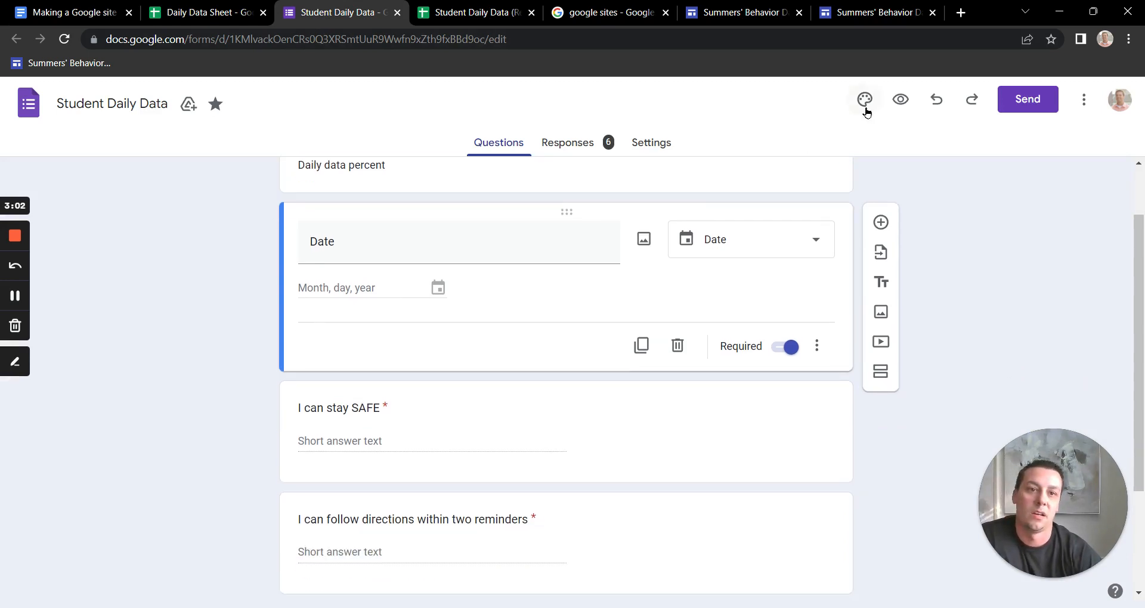
click(865, 100)
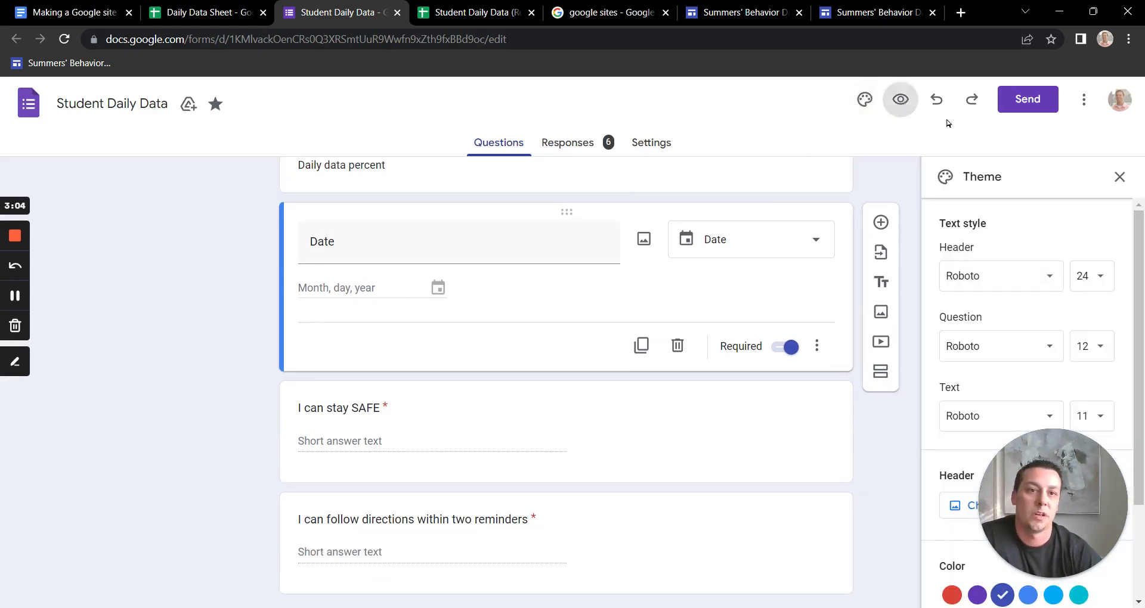
click(900, 100)
scroll(573, 309, down, 4)
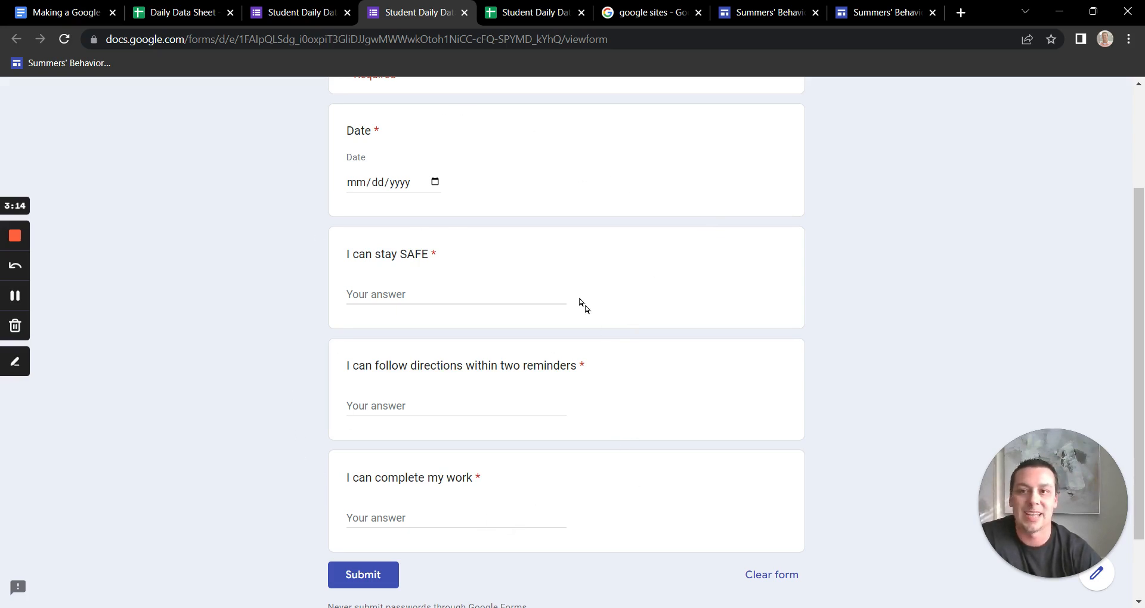
- Compare the Daily Data Sheet's goals with the form questions, and mark "Make a google form that reflects the datasheet" as done in the checklist
click(217, 15)
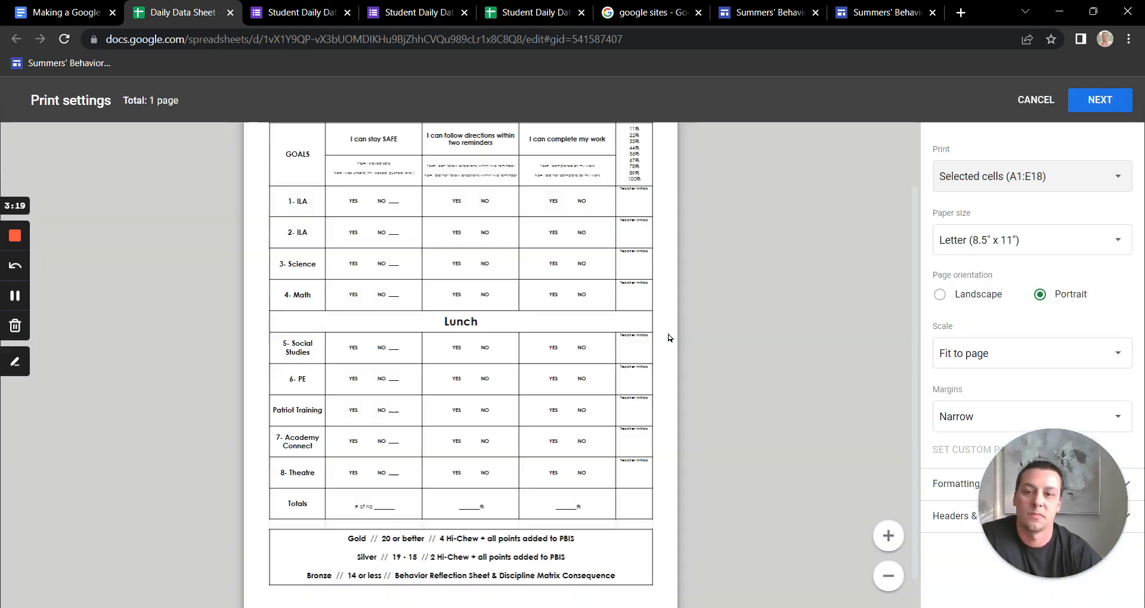
scroll(418, 238, up, 2)
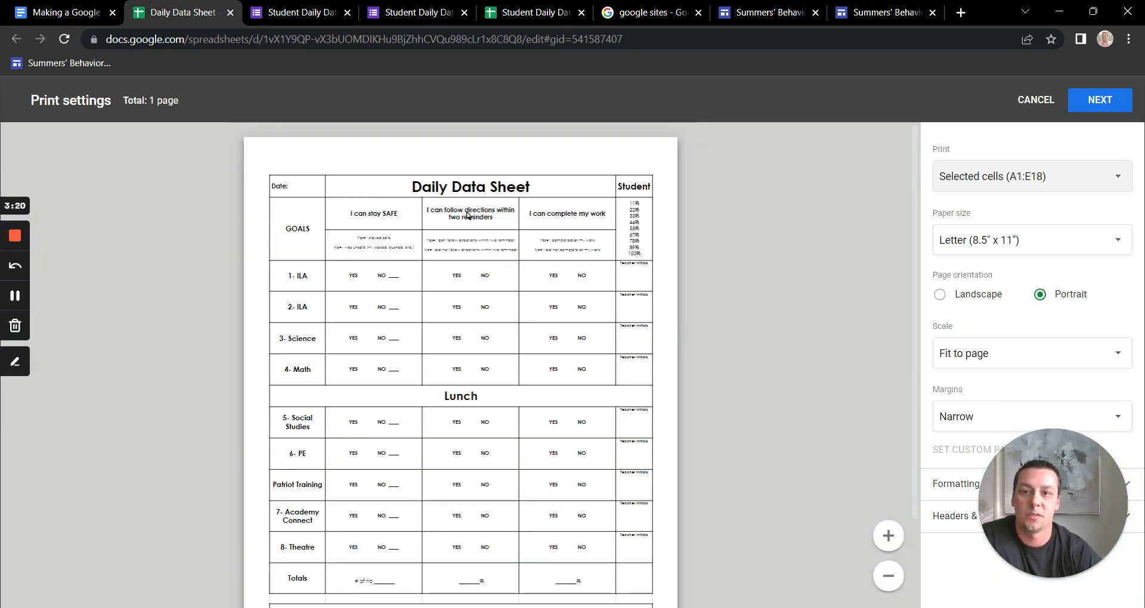
click(415, 13)
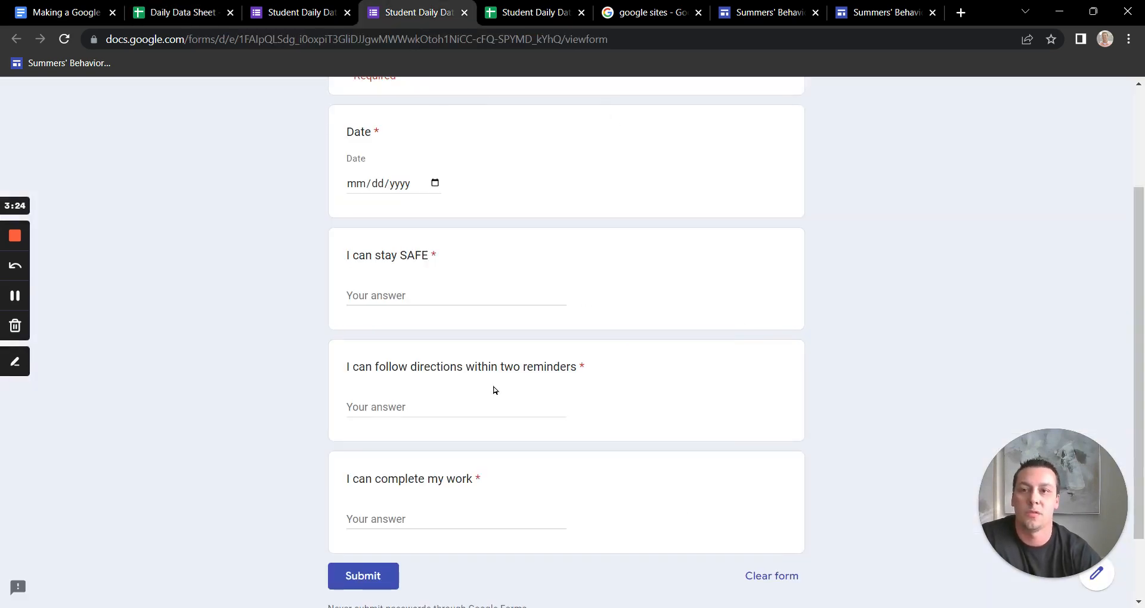
scroll(674, 379, up, 1)
click(74, 13)
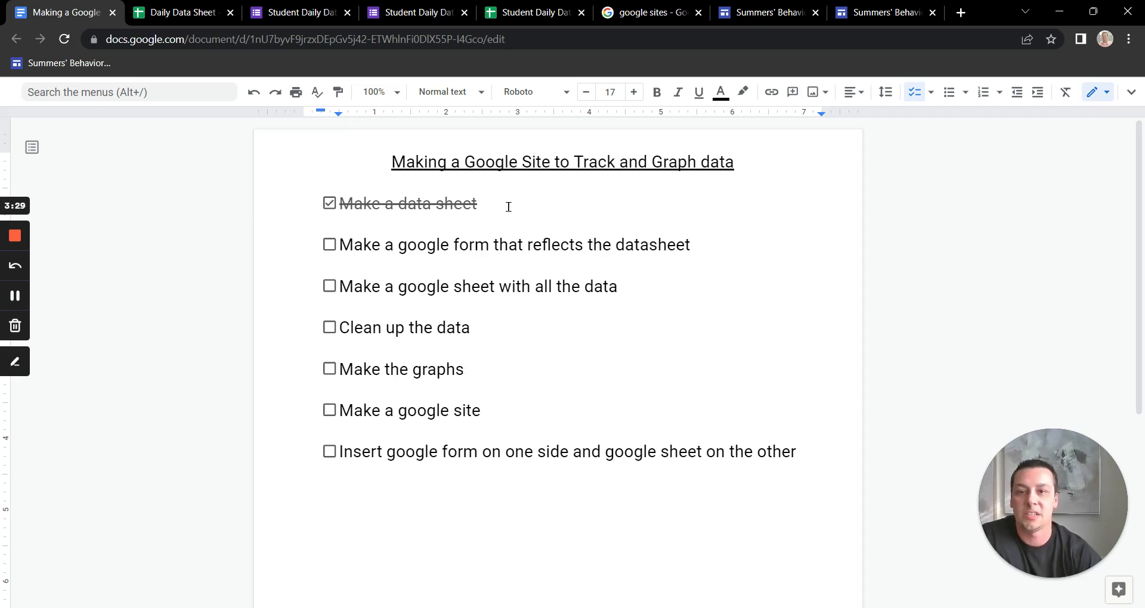
click(329, 245)
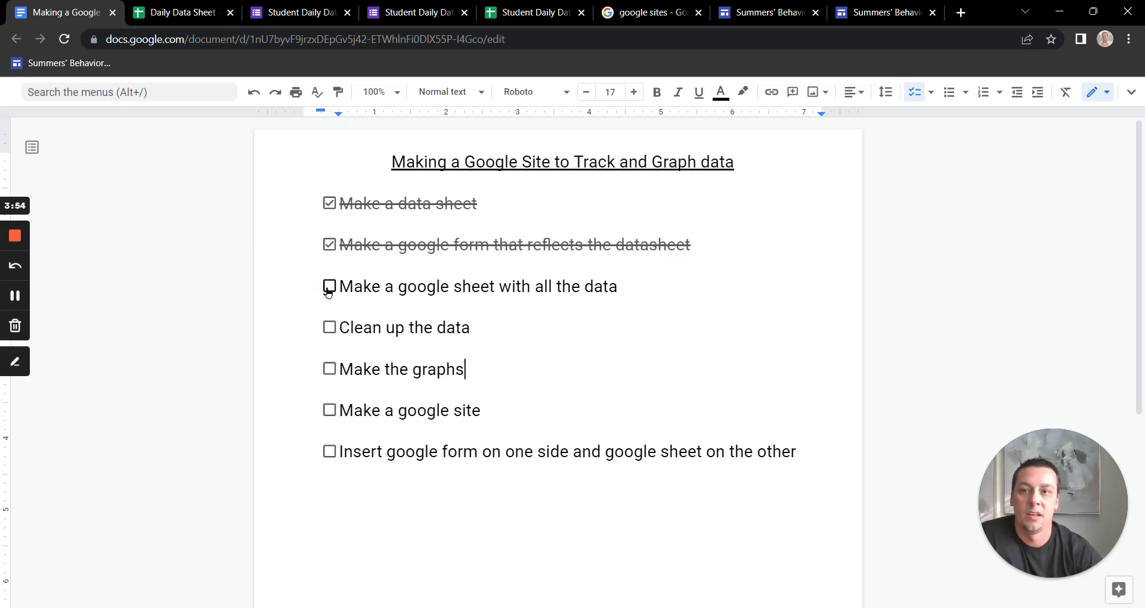
- Open the Student Daily Data form's responses in its linked Google Sheet, and mark "Make a google sheet with all the data" as done in the checklist
click(411, 11)
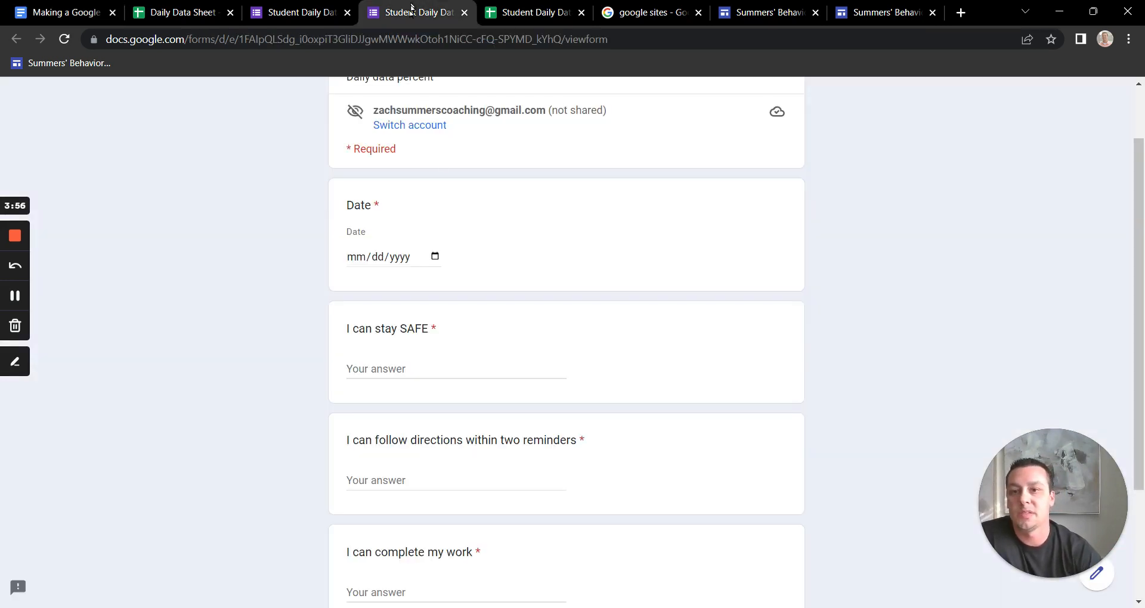
scroll(596, 240, up, 2)
click(319, 11)
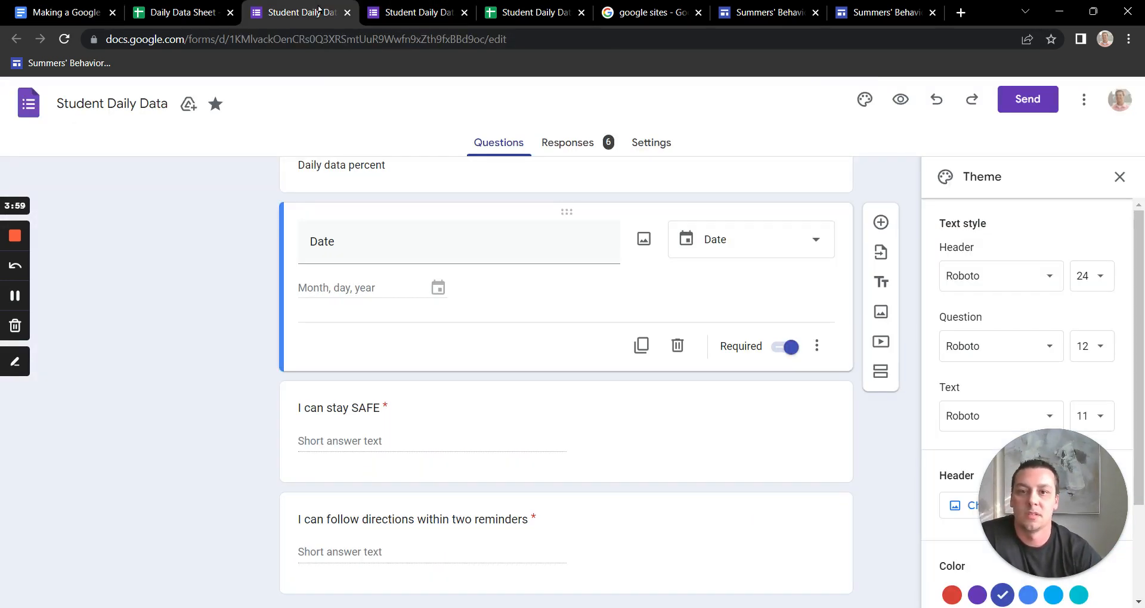
scroll(480, 307, up, 1)
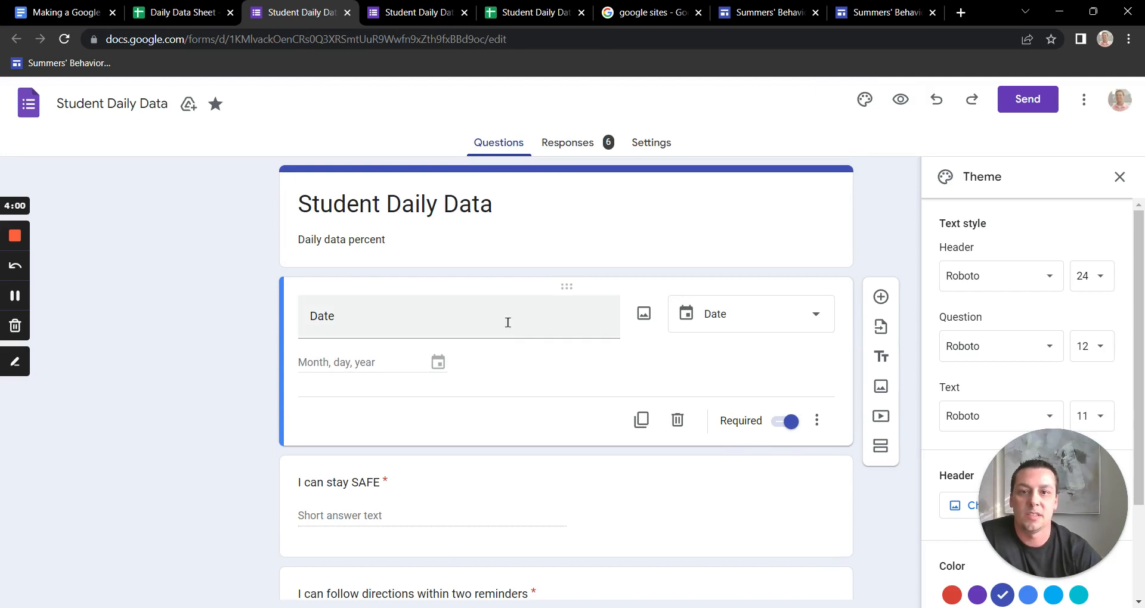
click(584, 145)
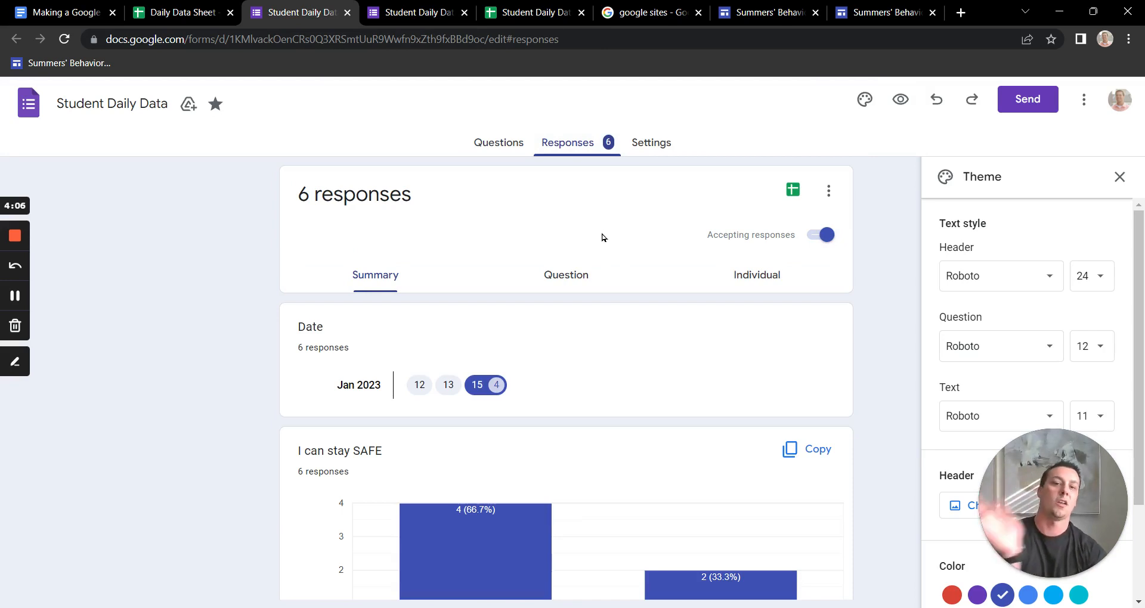
click(793, 191)
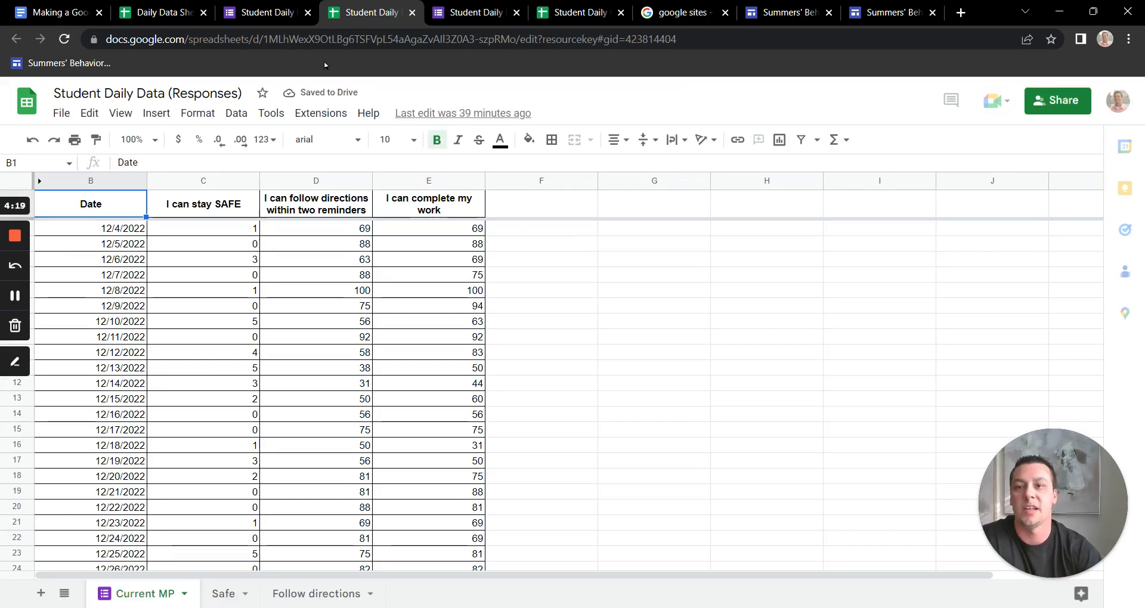
click(77, 8)
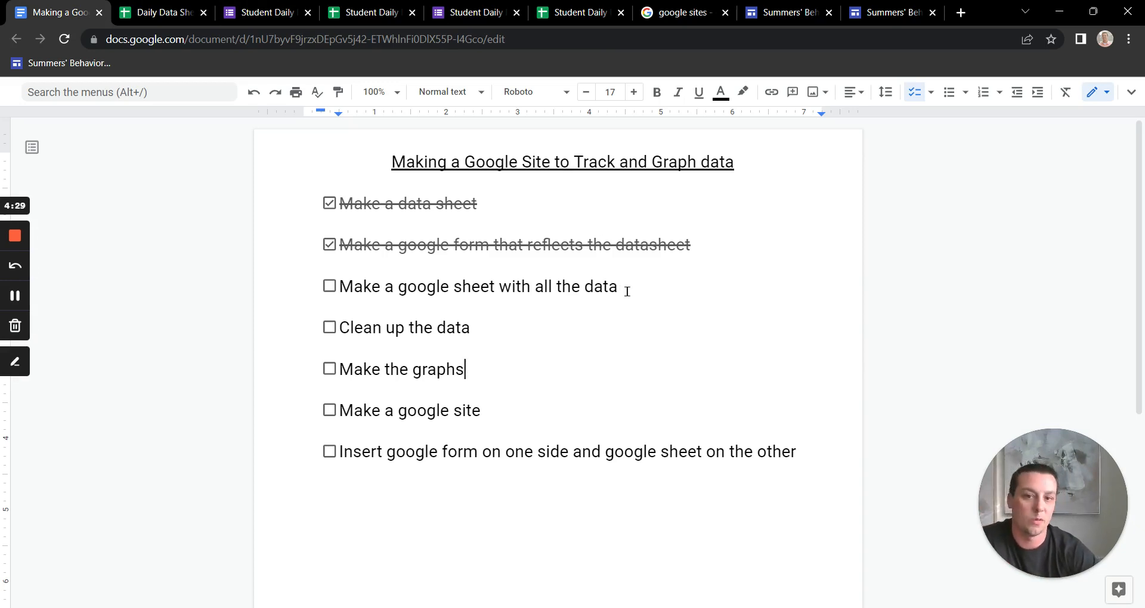
click(329, 286)
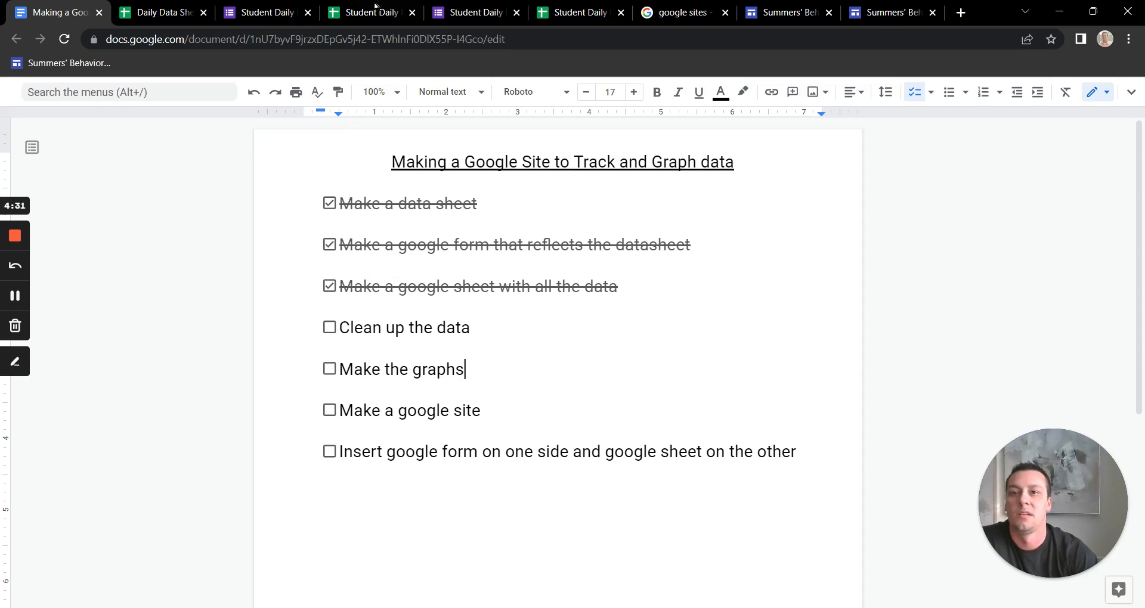
- Switch to the Student Daily Data (Responses) sheet and examine the daily entries in the date and goal columns
click(494, 7)
click(583, 7)
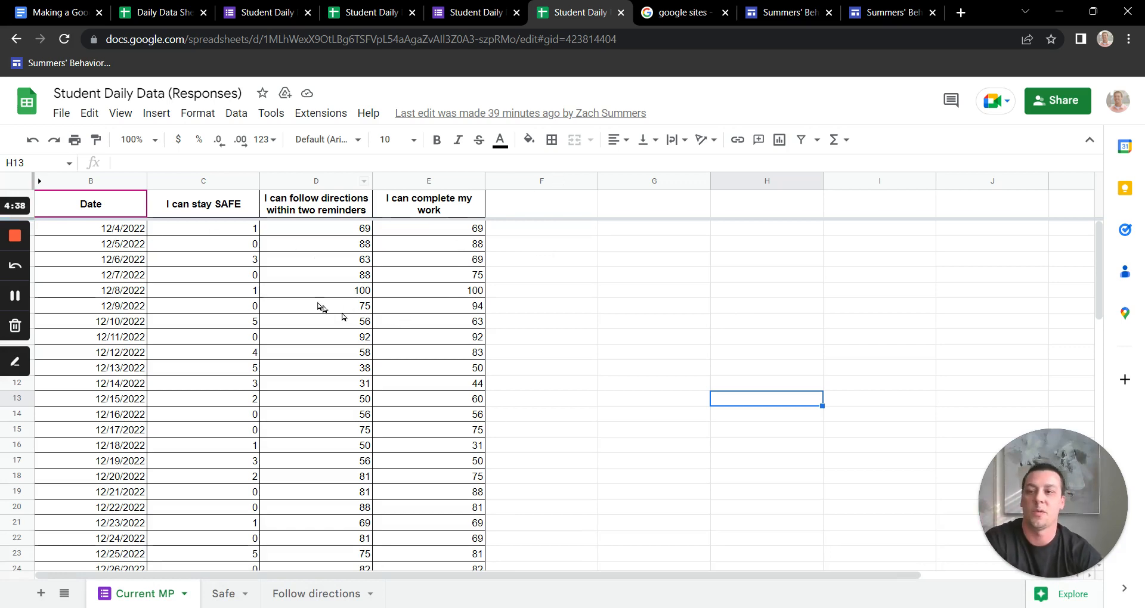
scroll(290, 329, down, 2)
scroll(290, 329, down, 4)
scroll(589, 322, up, 6)
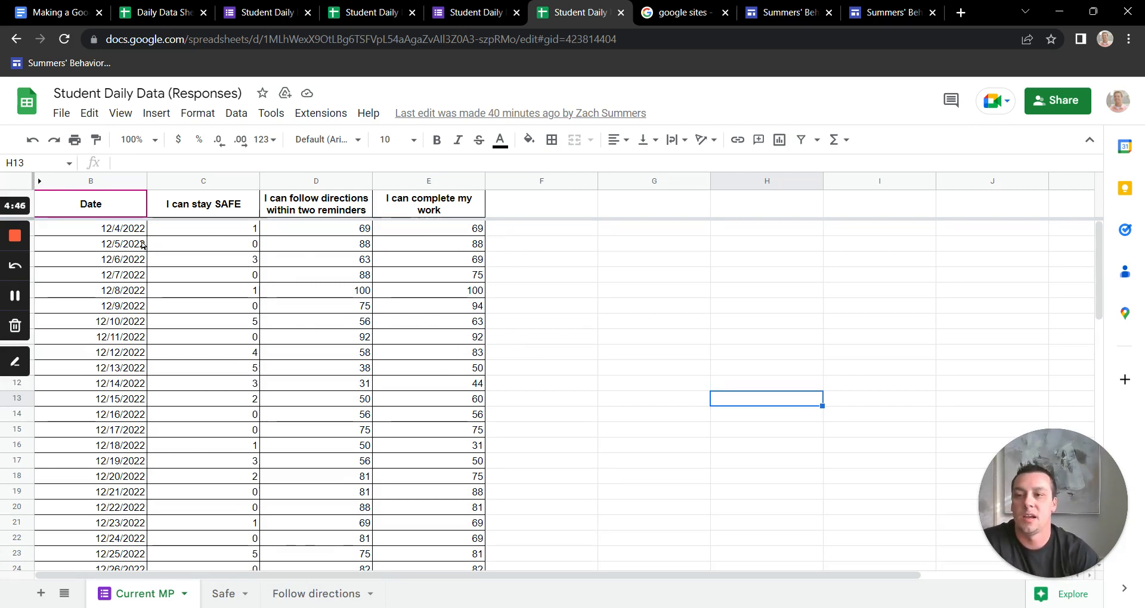
scroll(439, 376, down, 2)
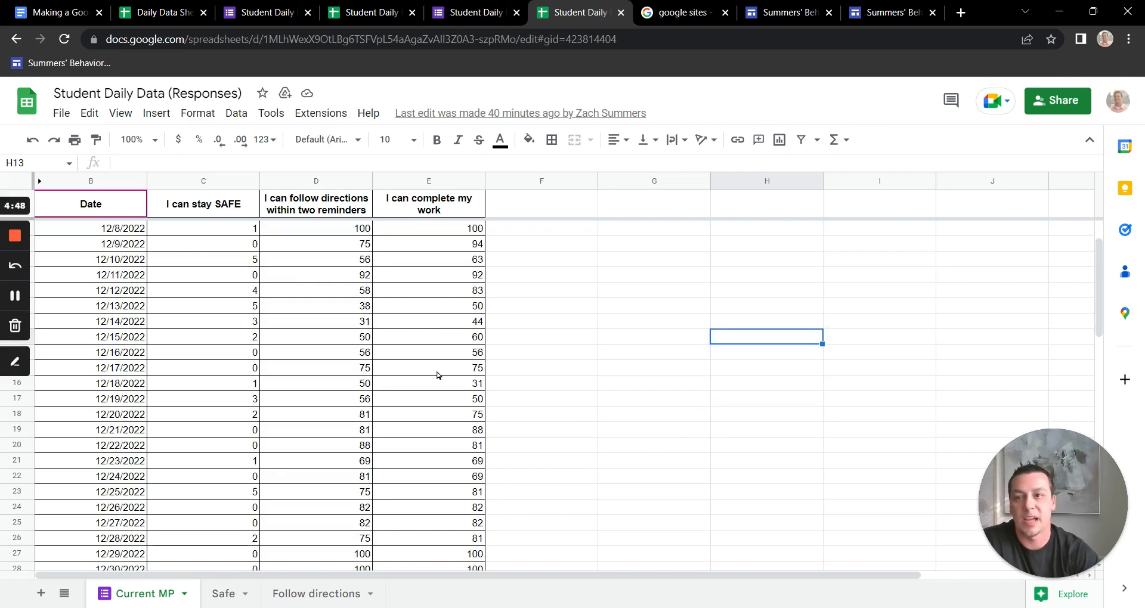
scroll(438, 376, up, 2)
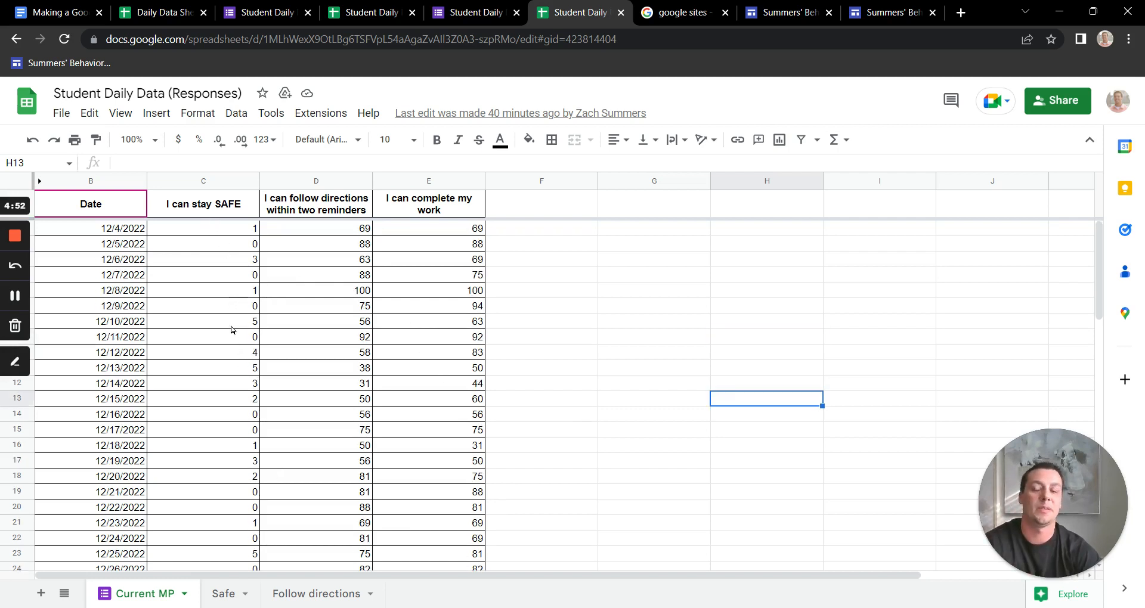
click(230, 249)
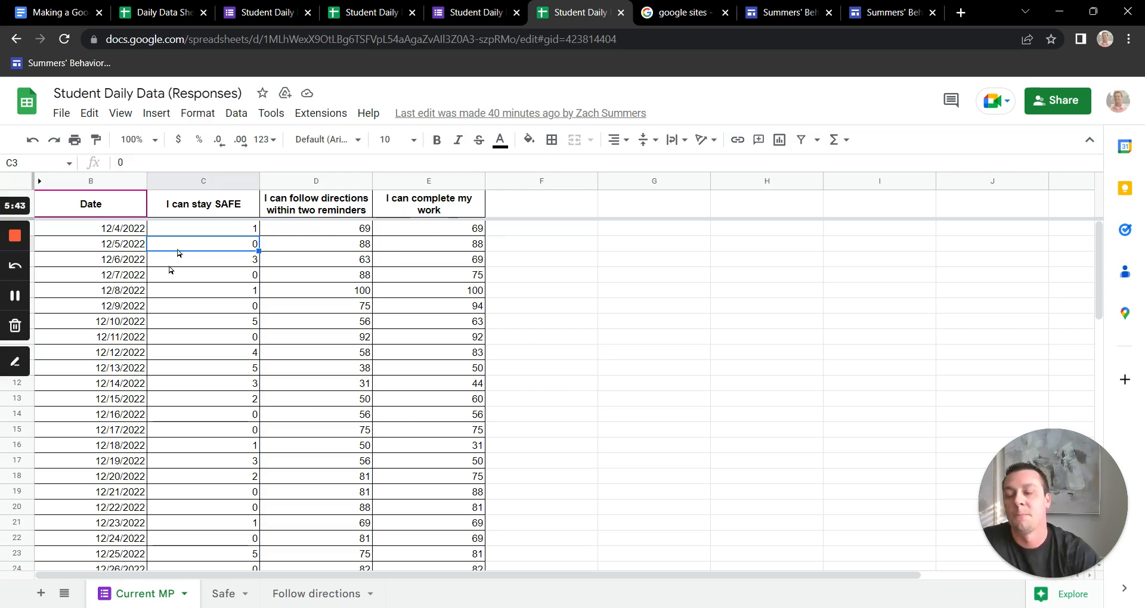
- Switch to the checklist document in Google Docs and mark "Clean up the data" as done
click(59, 12)
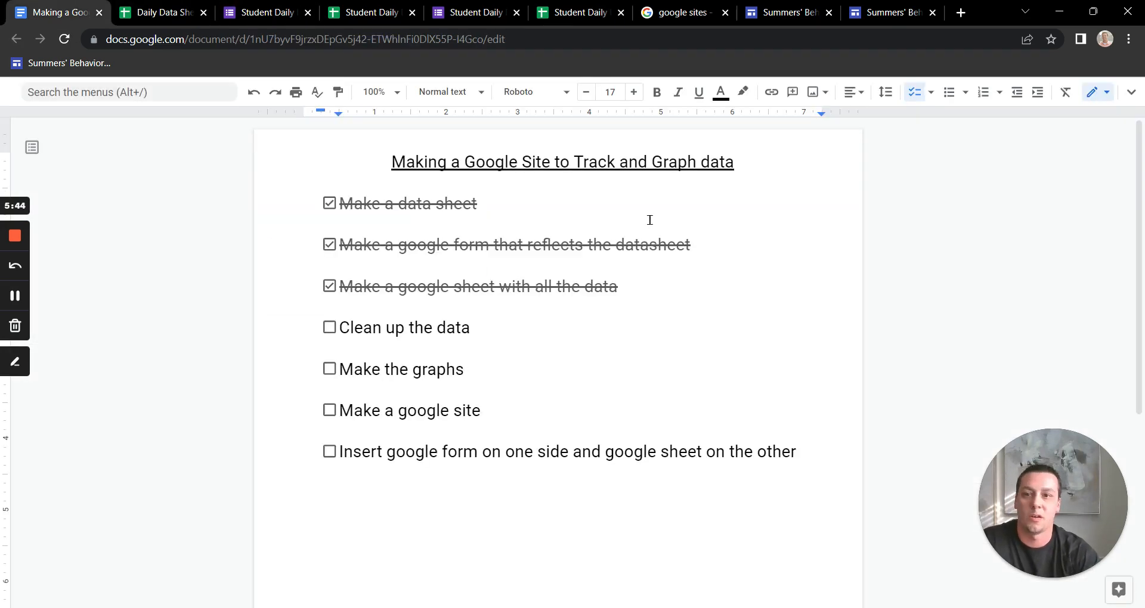
click(330, 327)
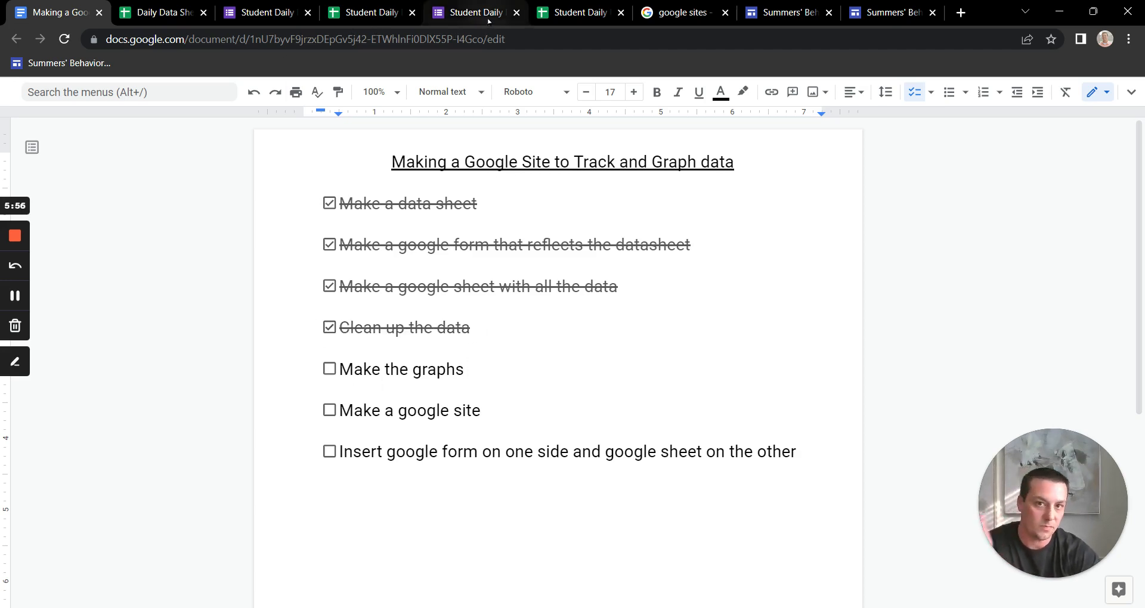
- In the responses spreadsheet, highlight the Date and "I can stay SAFE" columns and view the finished charts on the Safe and Follow directions sheets
click(578, 11)
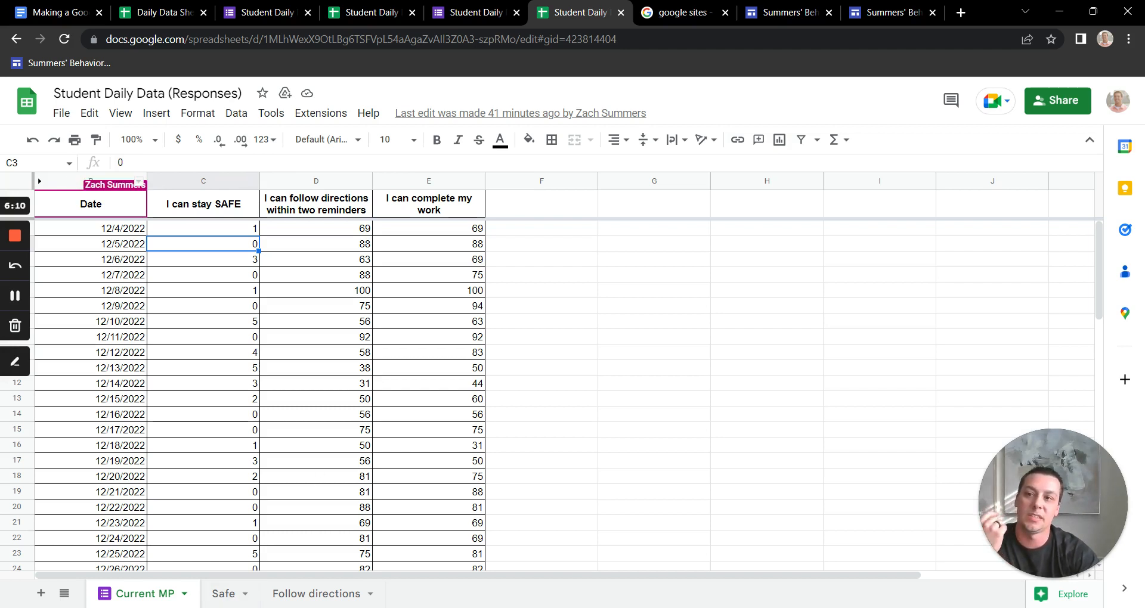
click(66, 185)
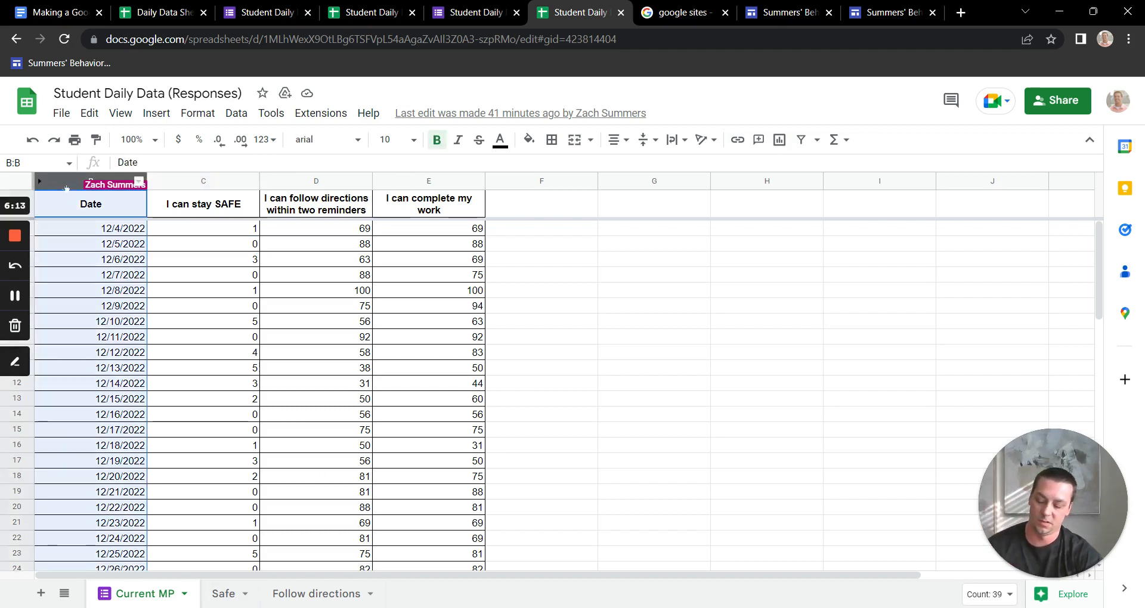
ctrl+click(189, 180)
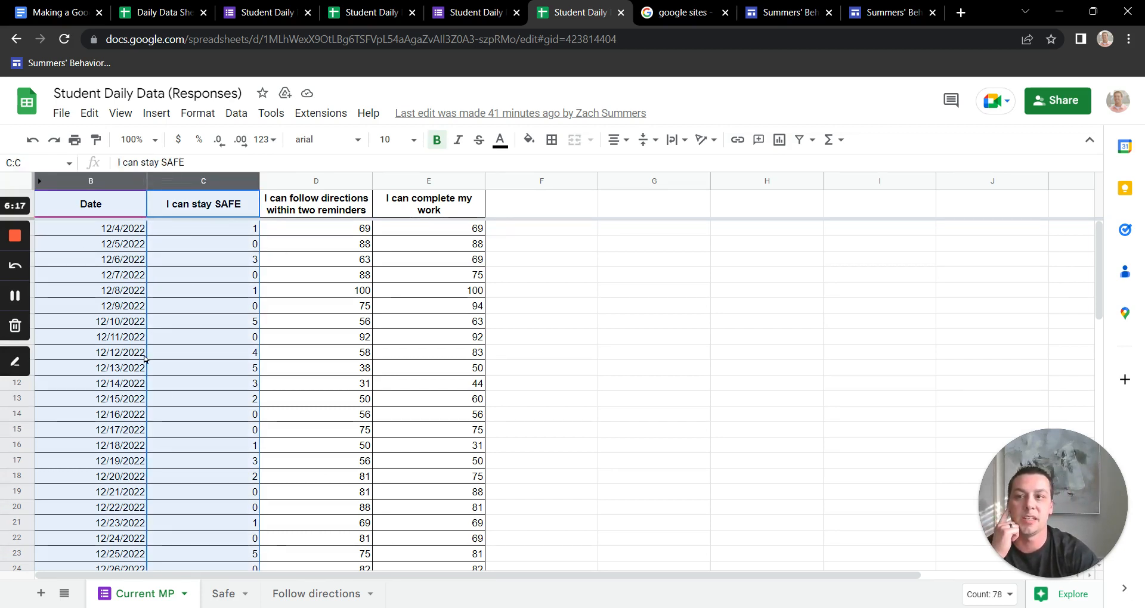
click(240, 596)
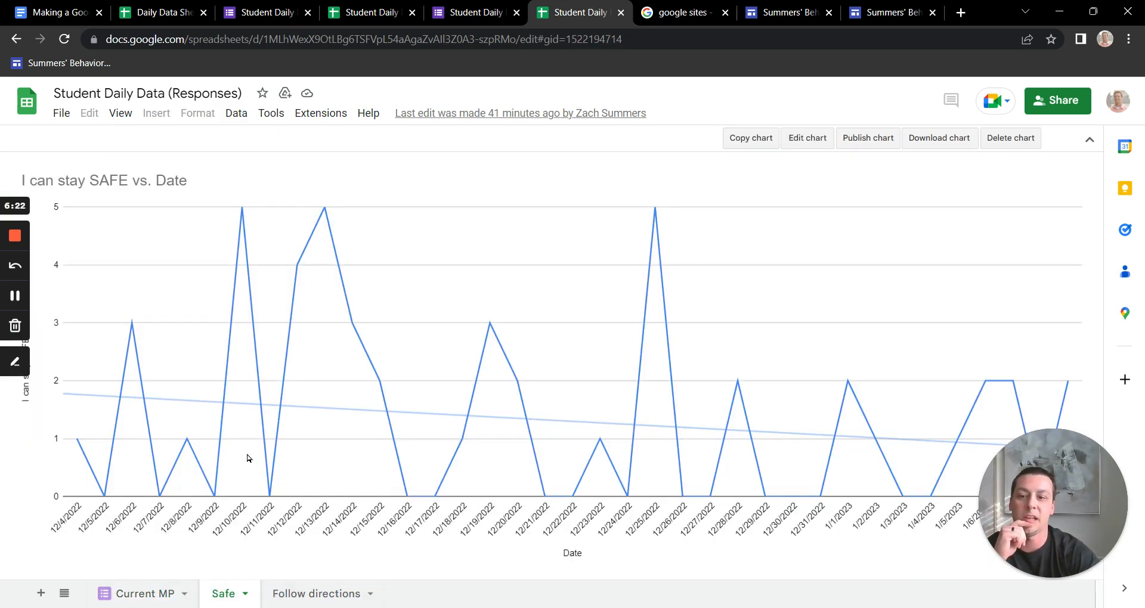
click(311, 595)
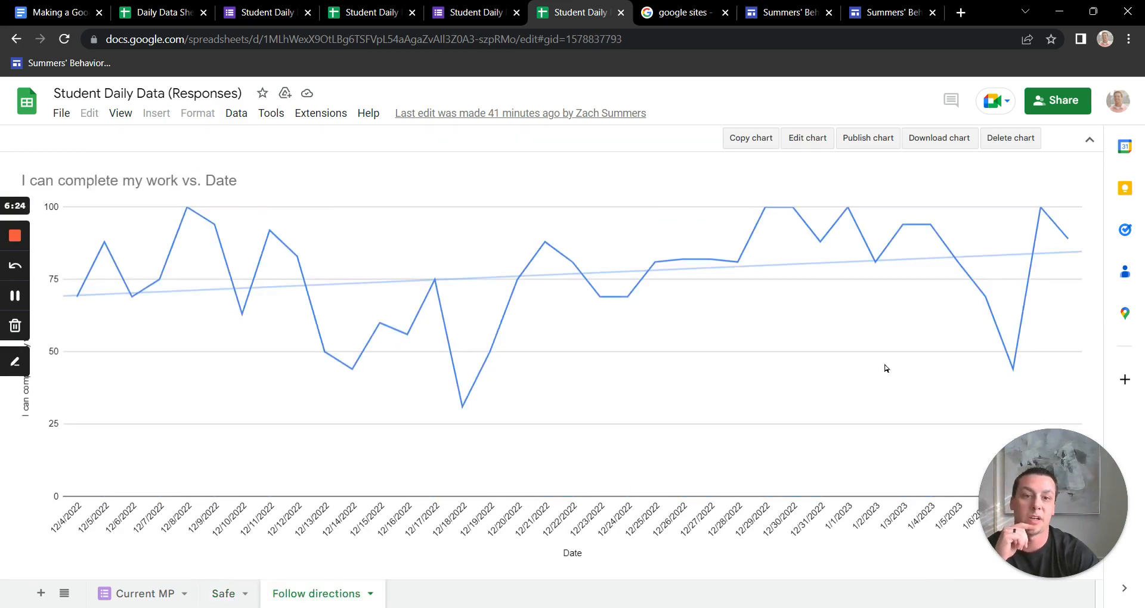
- On the Current MP sheet, select the Date and "I can complete my work" columns and insert a chart from them
click(158, 595)
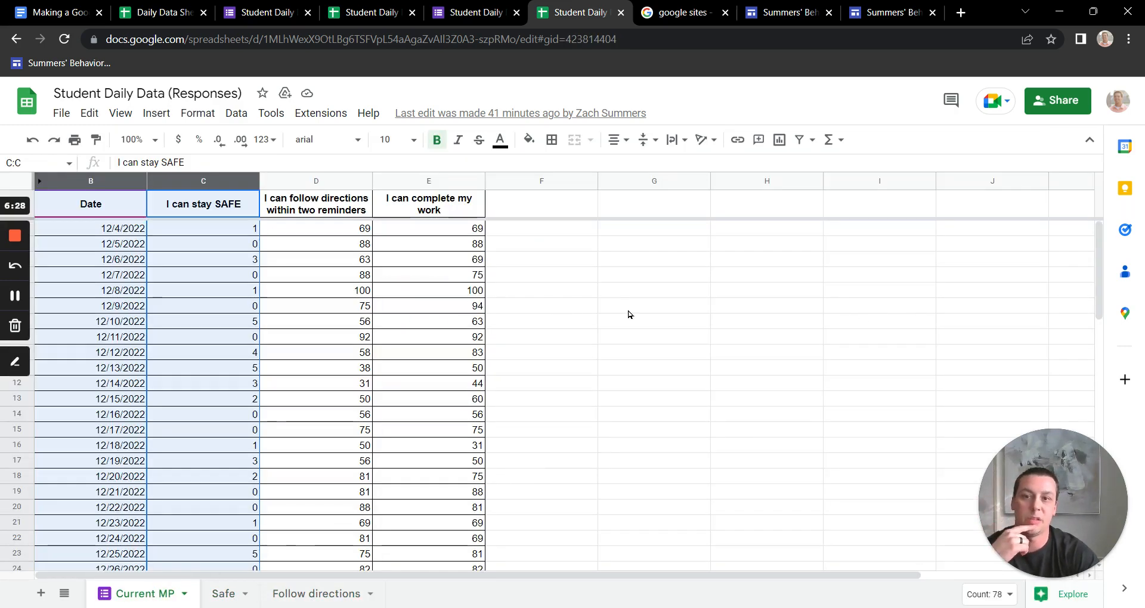
click(629, 311)
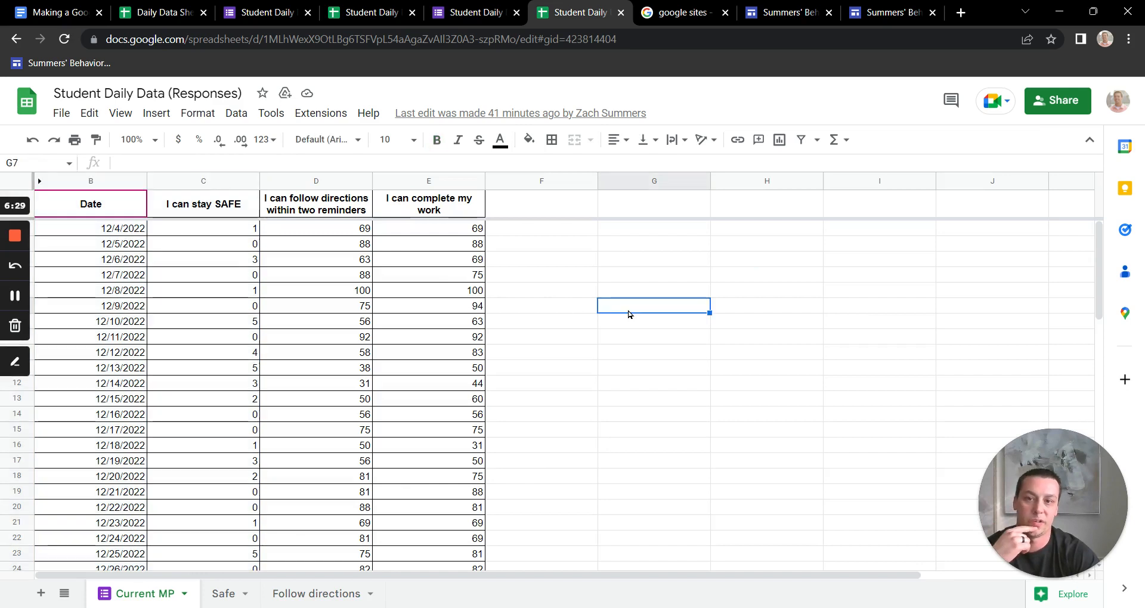
click(72, 185)
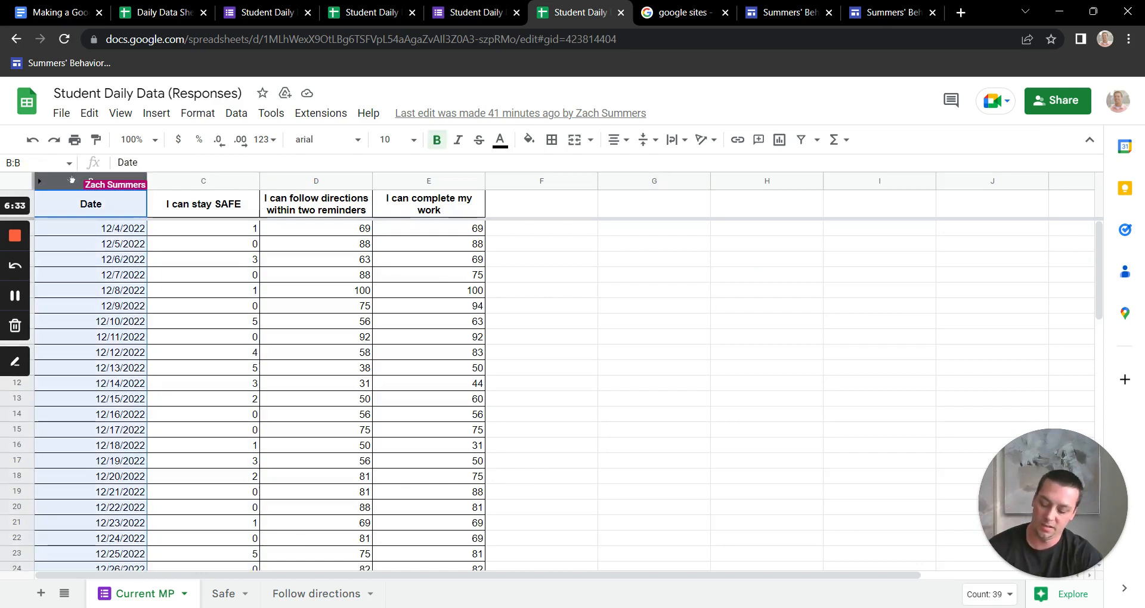
ctrl+click(428, 182)
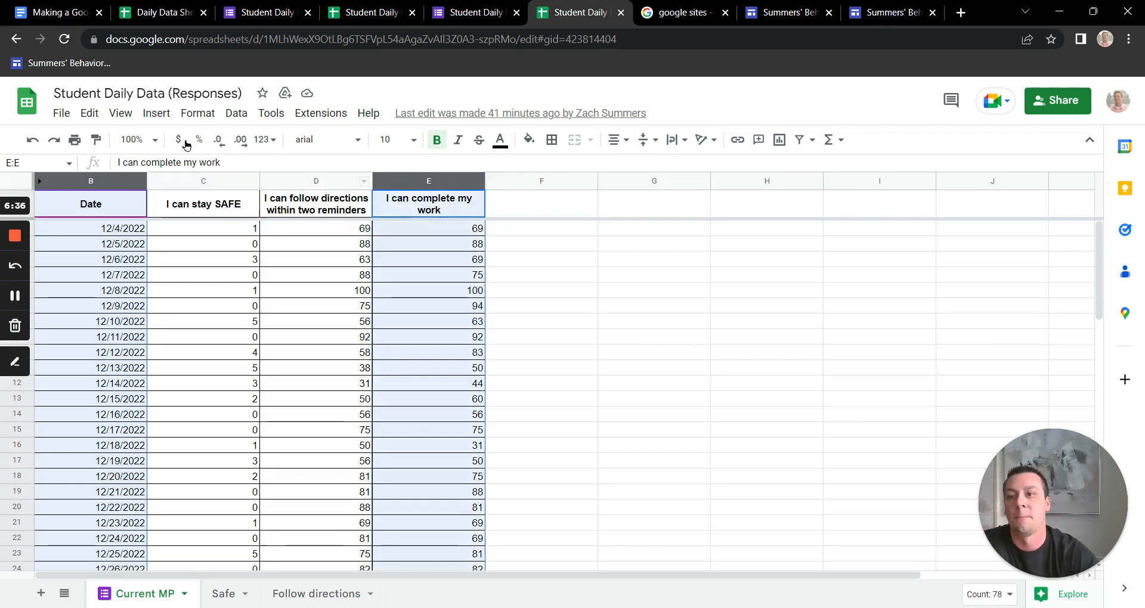
click(154, 114)
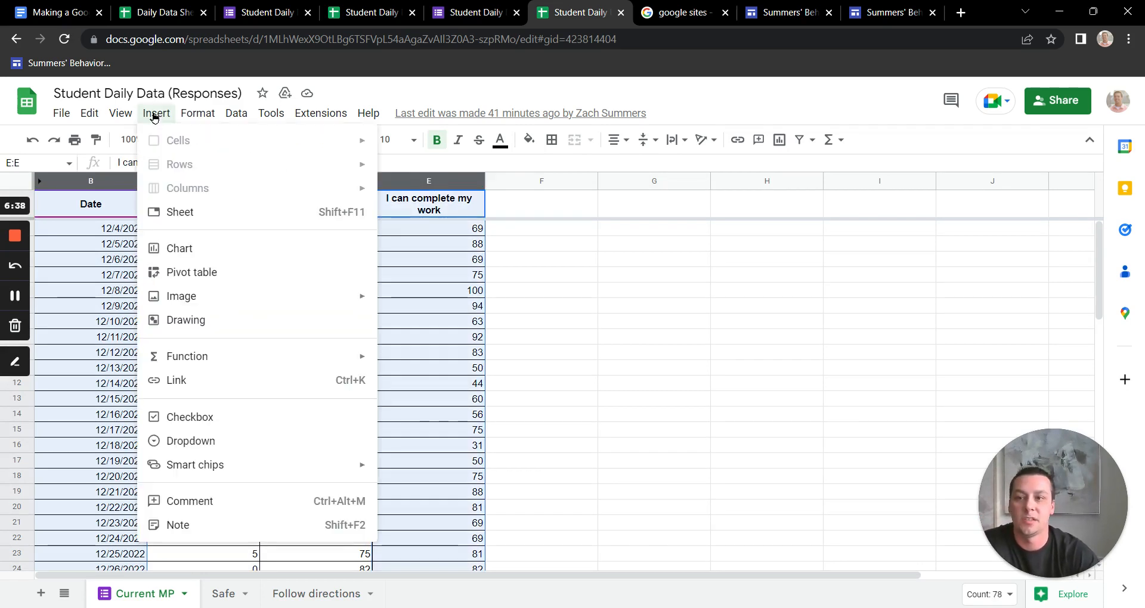
key(Escape)
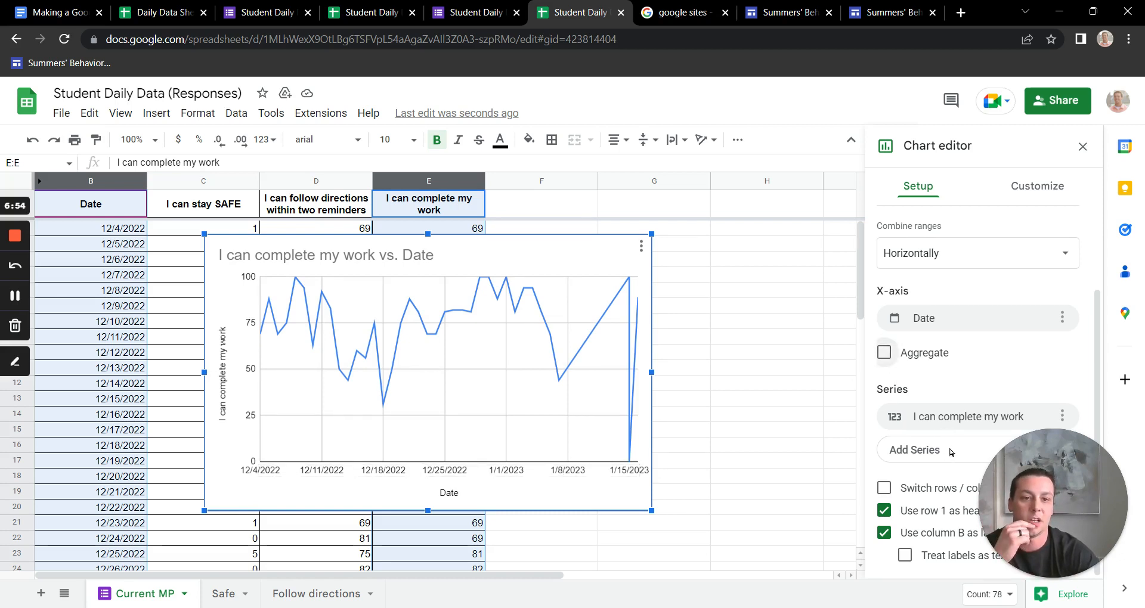
- Aggregate the new chart's data by Date and add a trendline to the "I can complete my work" series
click(884, 353)
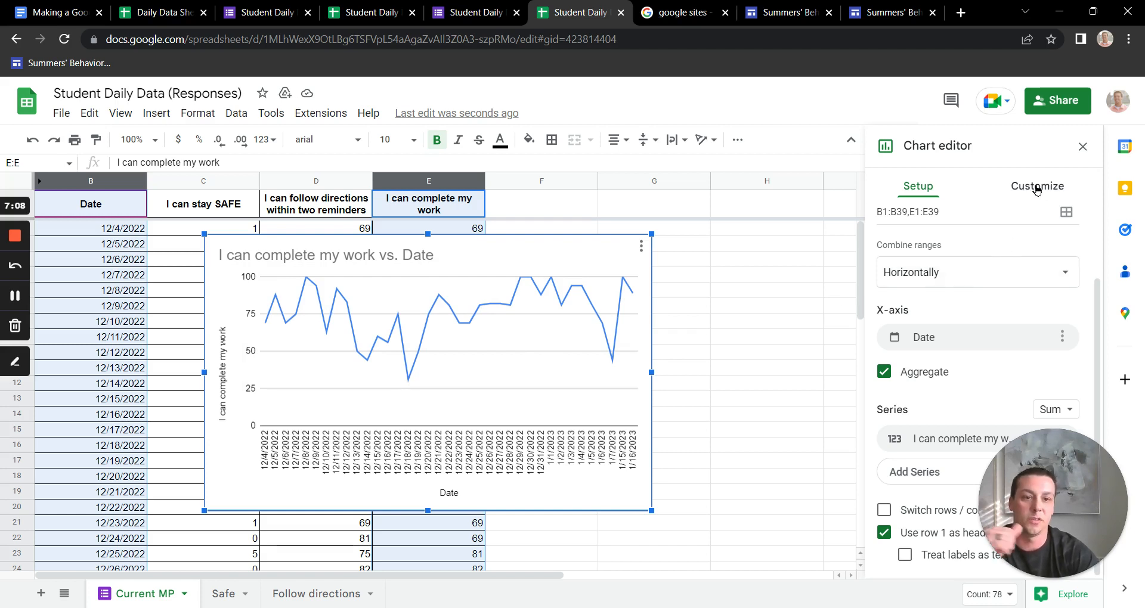
click(1036, 187)
click(980, 321)
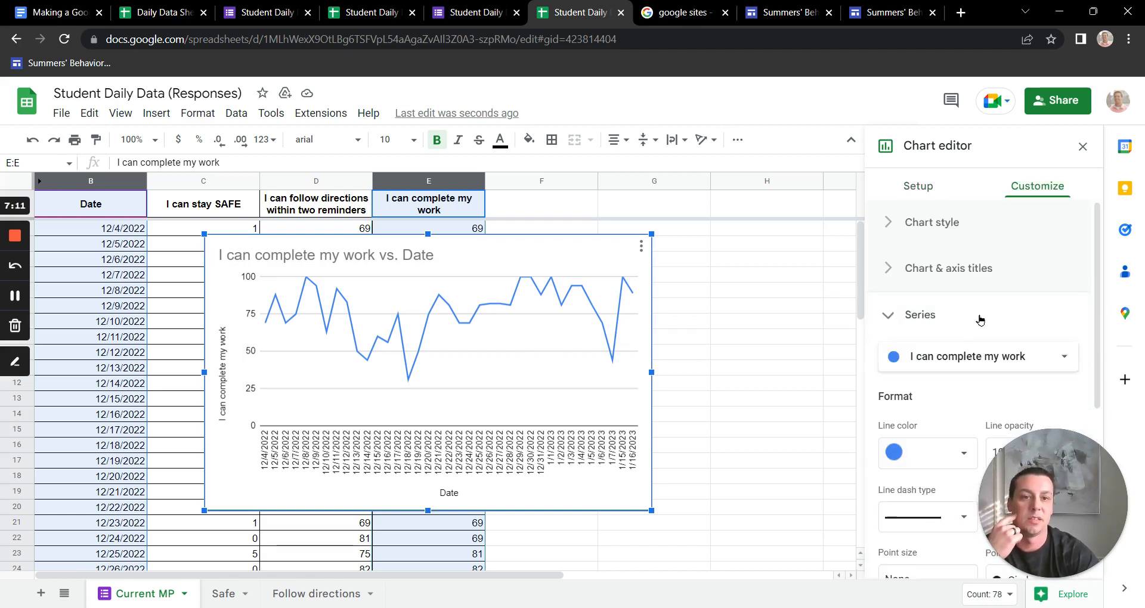
scroll(960, 388, down, 8)
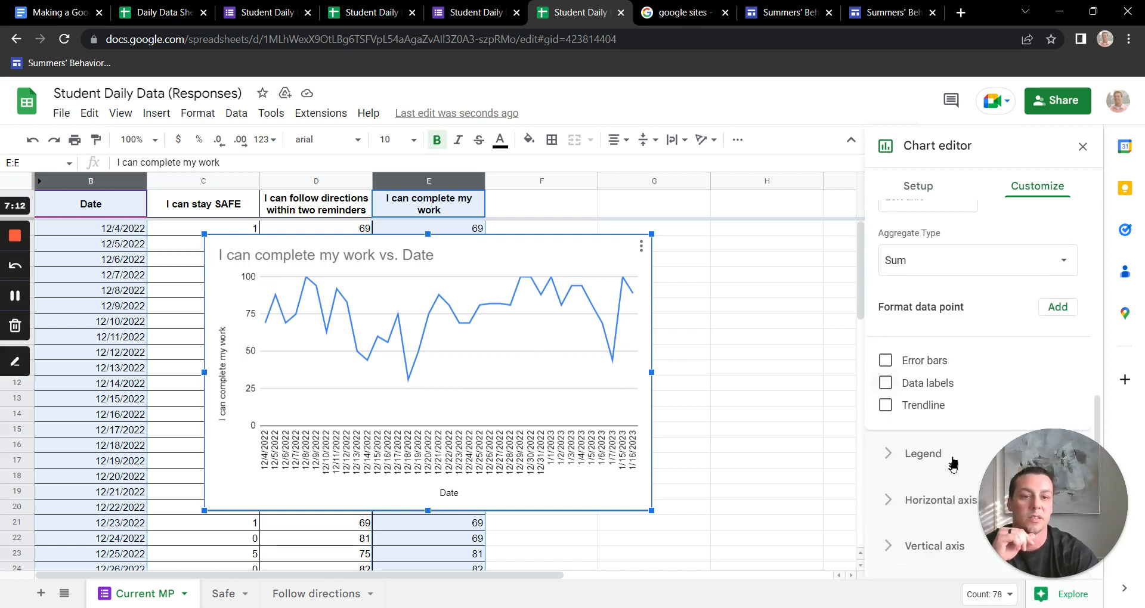
click(885, 405)
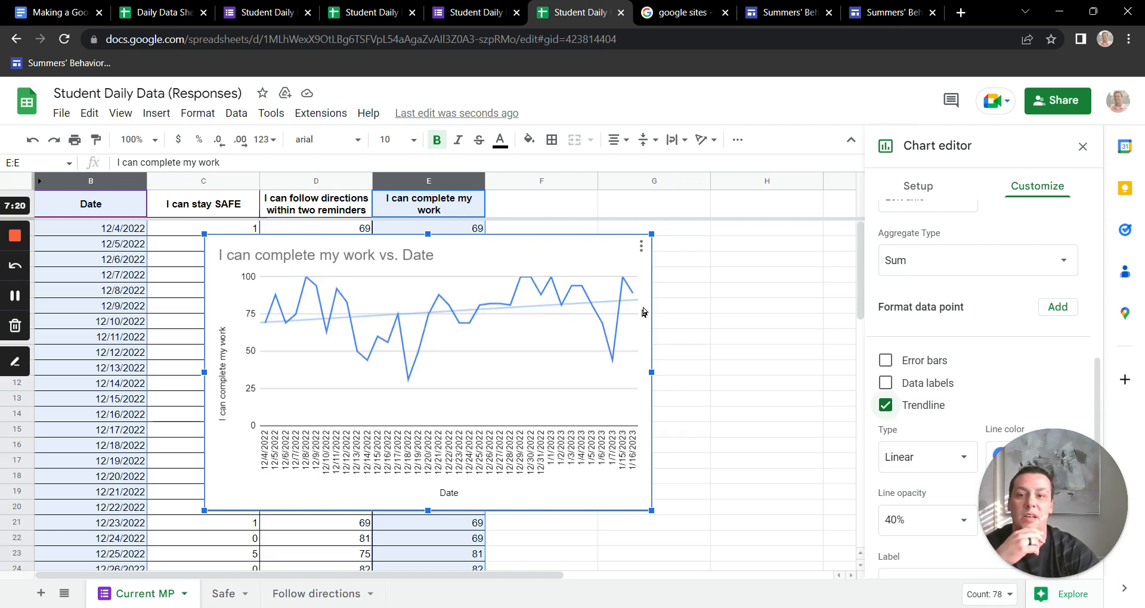
- Move the "I can complete my work vs. Date" chart to its own sheet
click(642, 247)
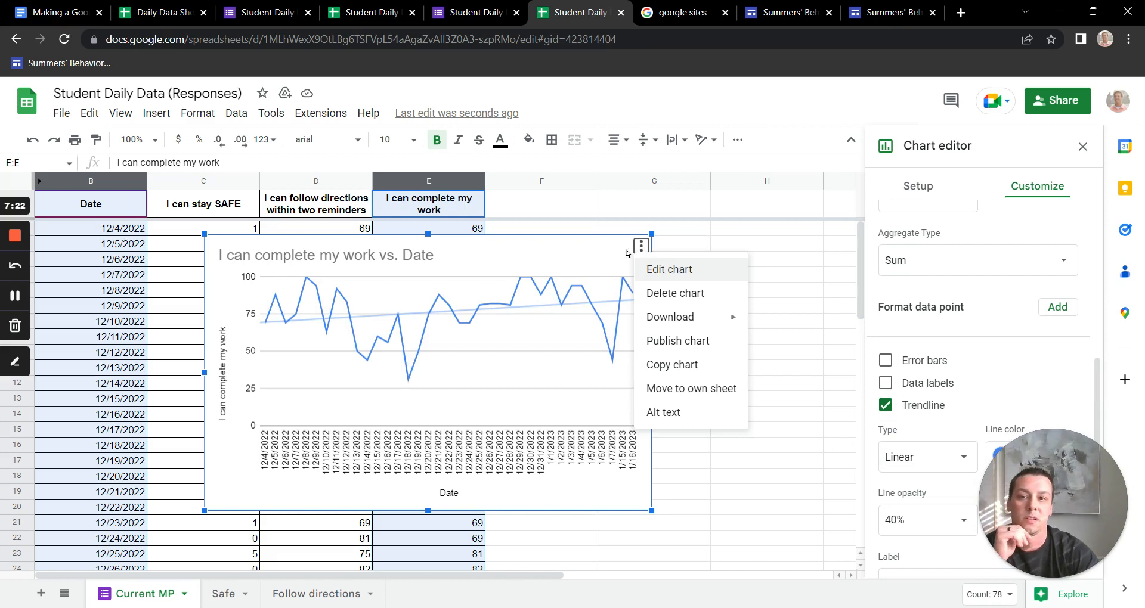
drag(653, 264, 676, 271)
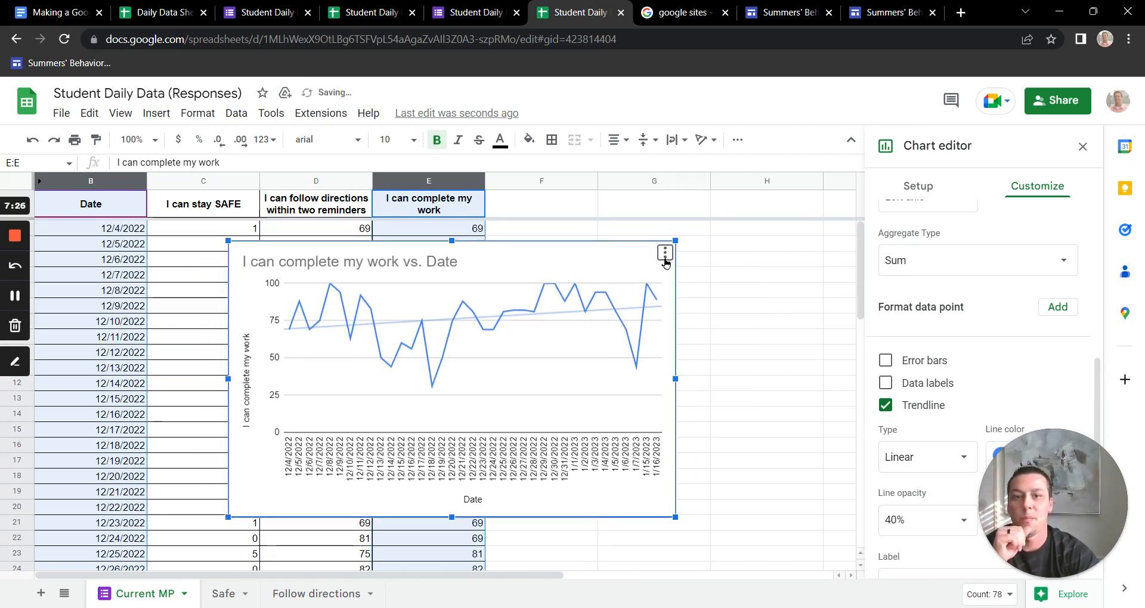
click(666, 257)
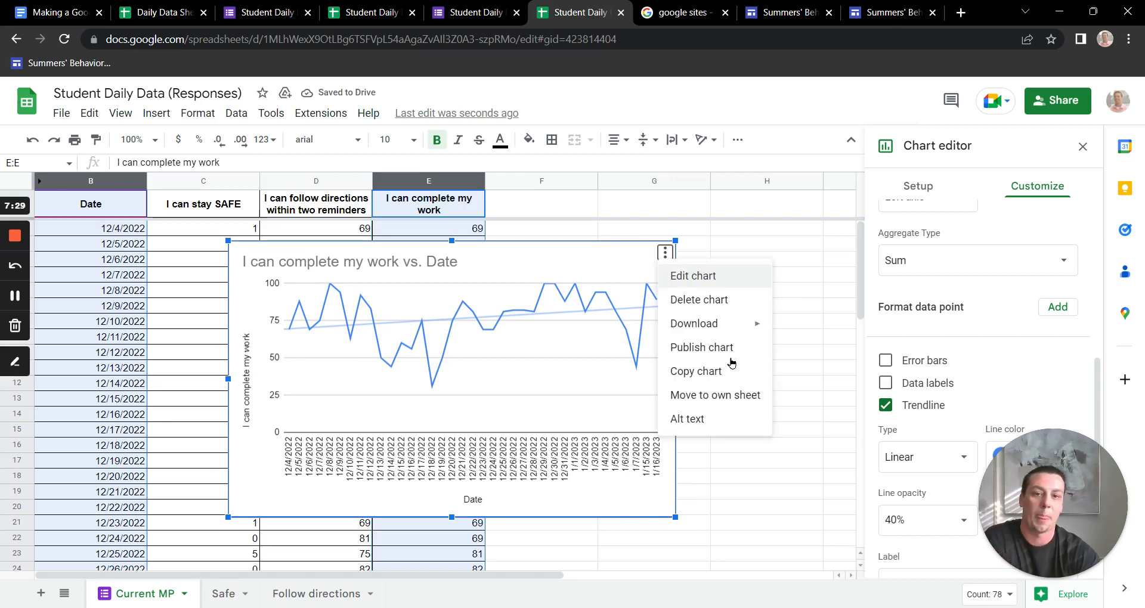
click(740, 395)
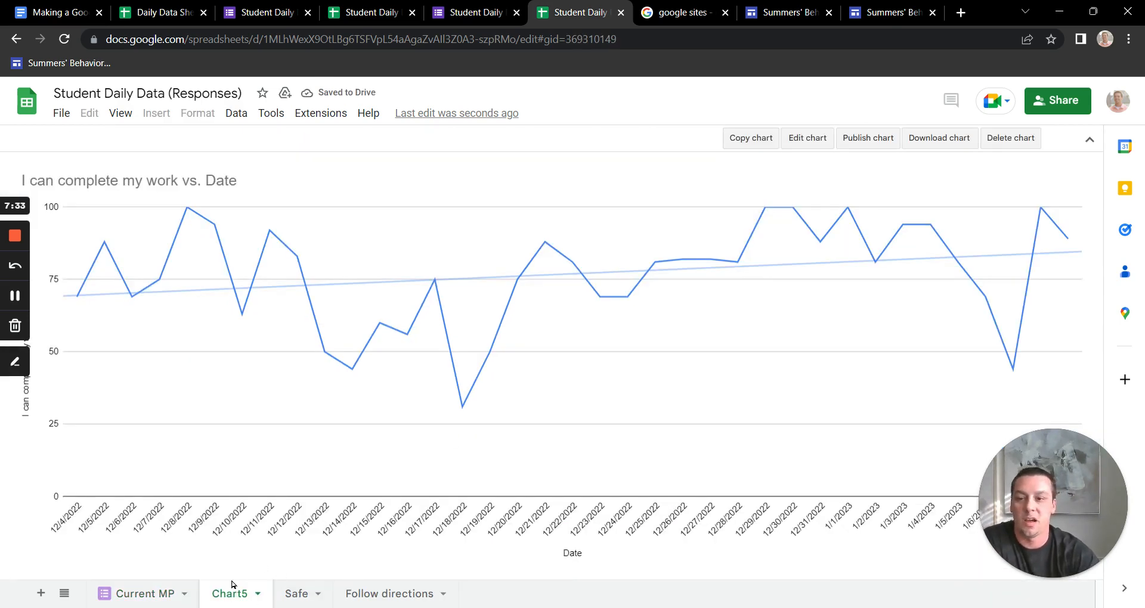
- Rename the new chart sheet as "Complete Work"
click(264, 599)
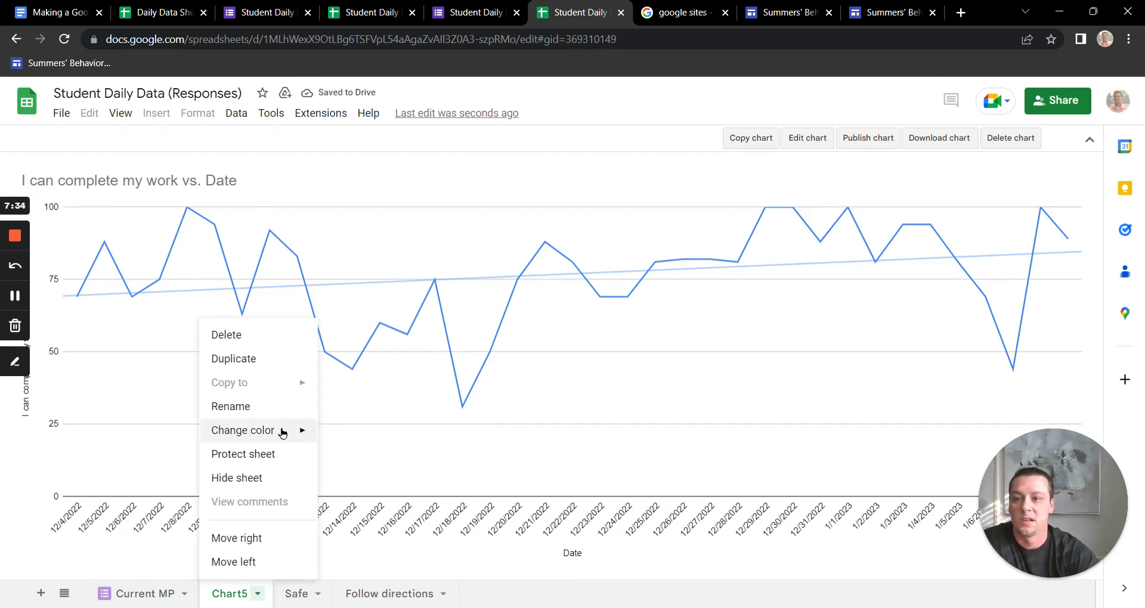
click(274, 411)
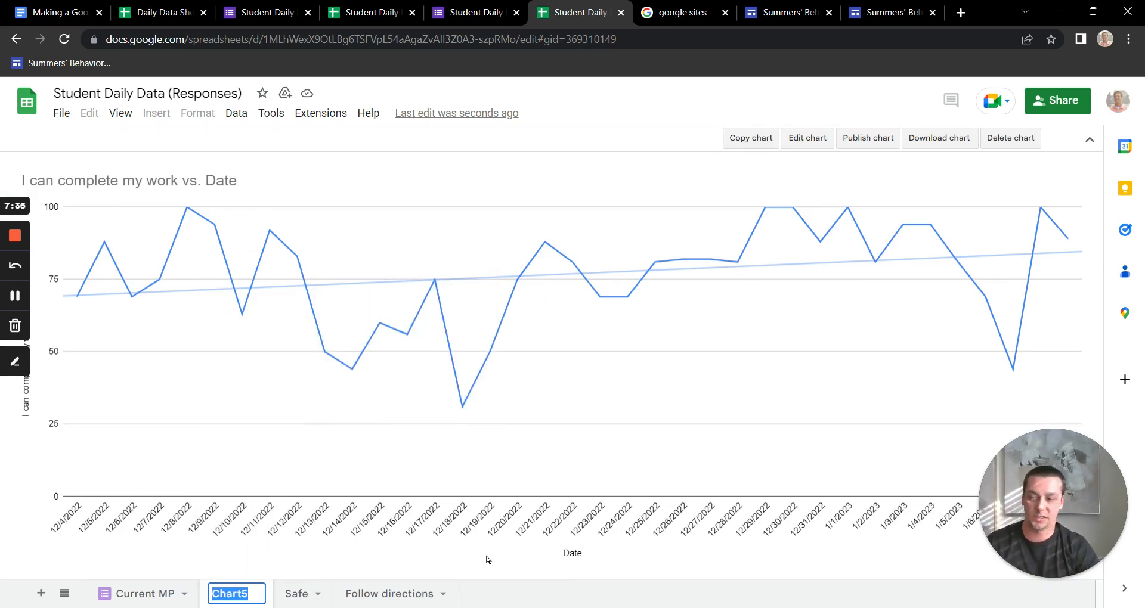
text(Complete Work)
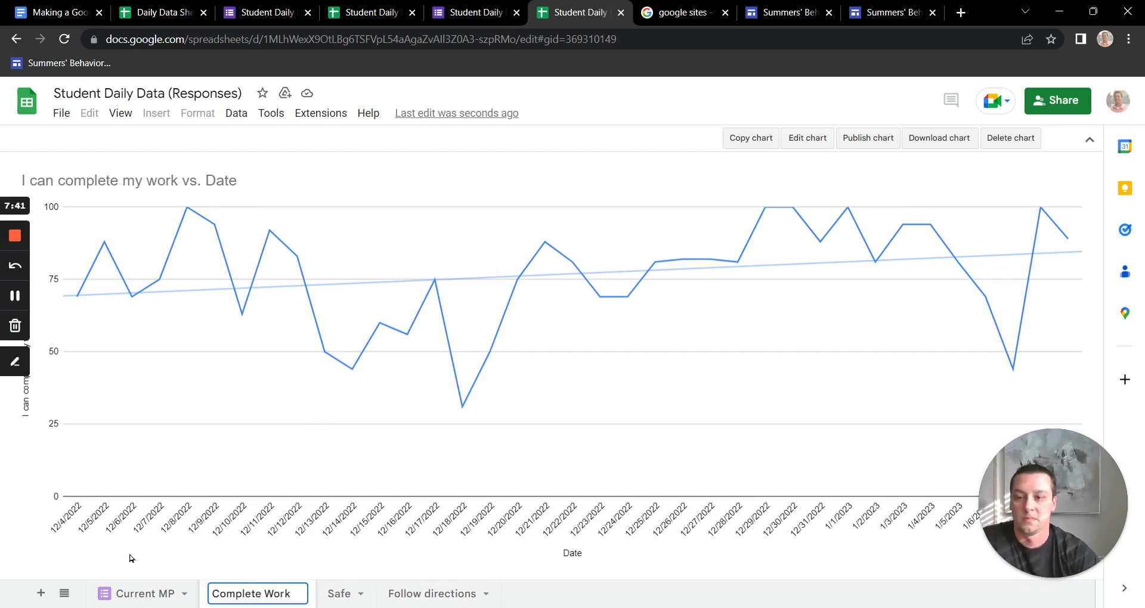
- Review the data rows on the Current MP sheet and move the Complete Work sheet after Follow directions
click(144, 593)
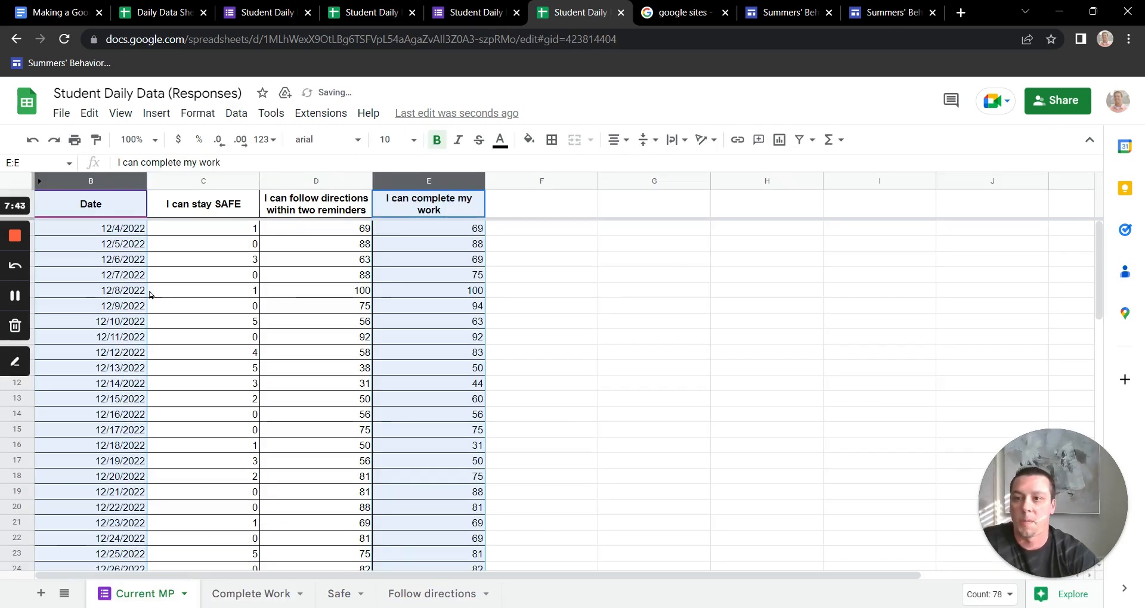
click(653, 322)
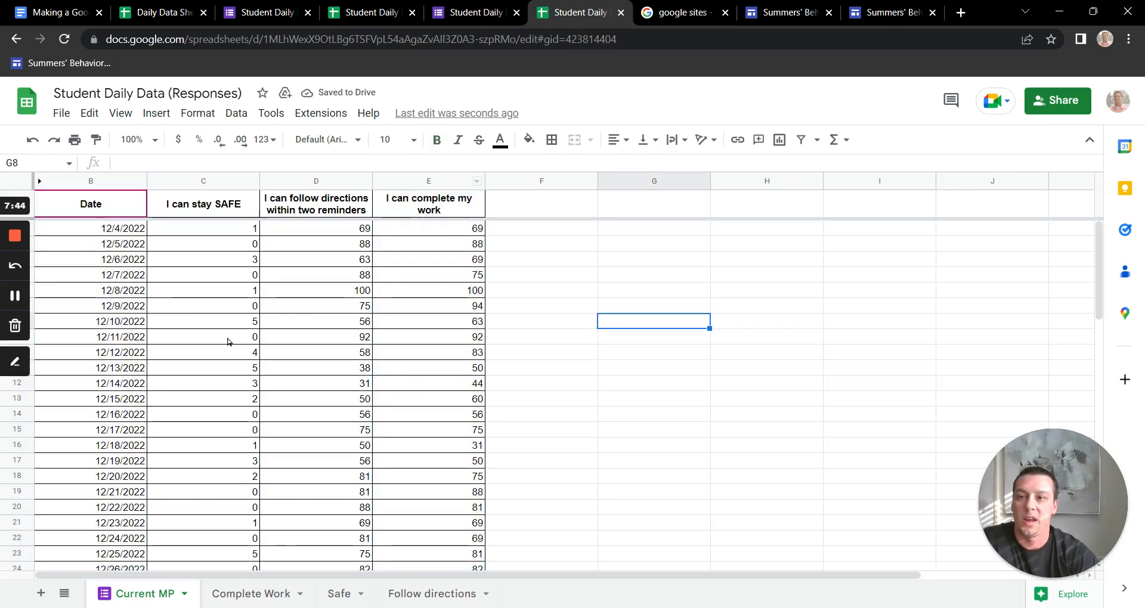
scroll(182, 422, down, 2)
scroll(182, 422, down, 7)
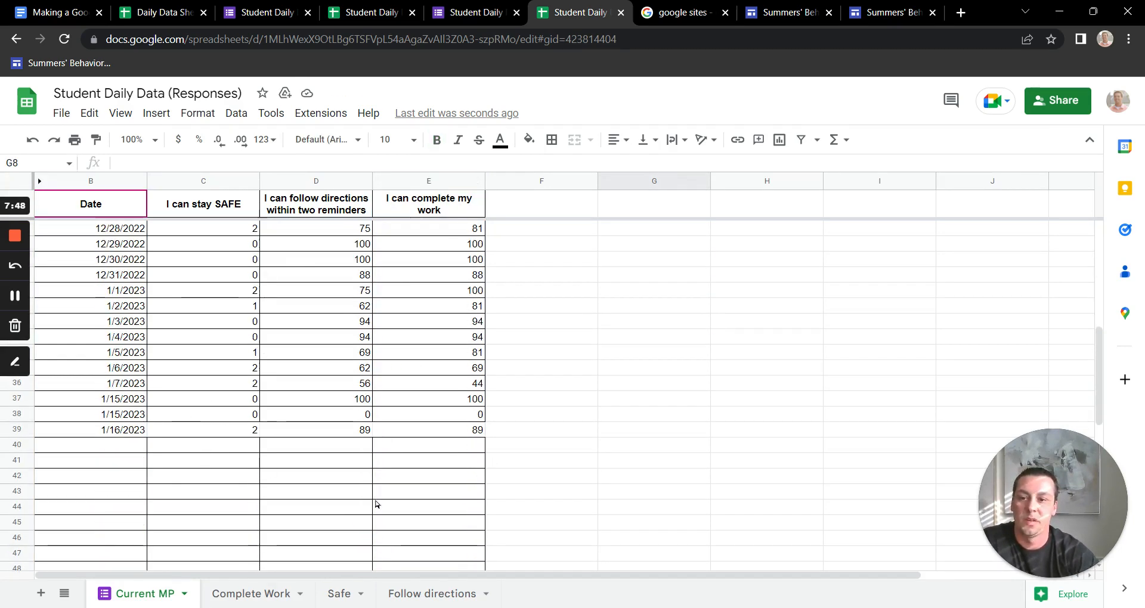
click(250, 594)
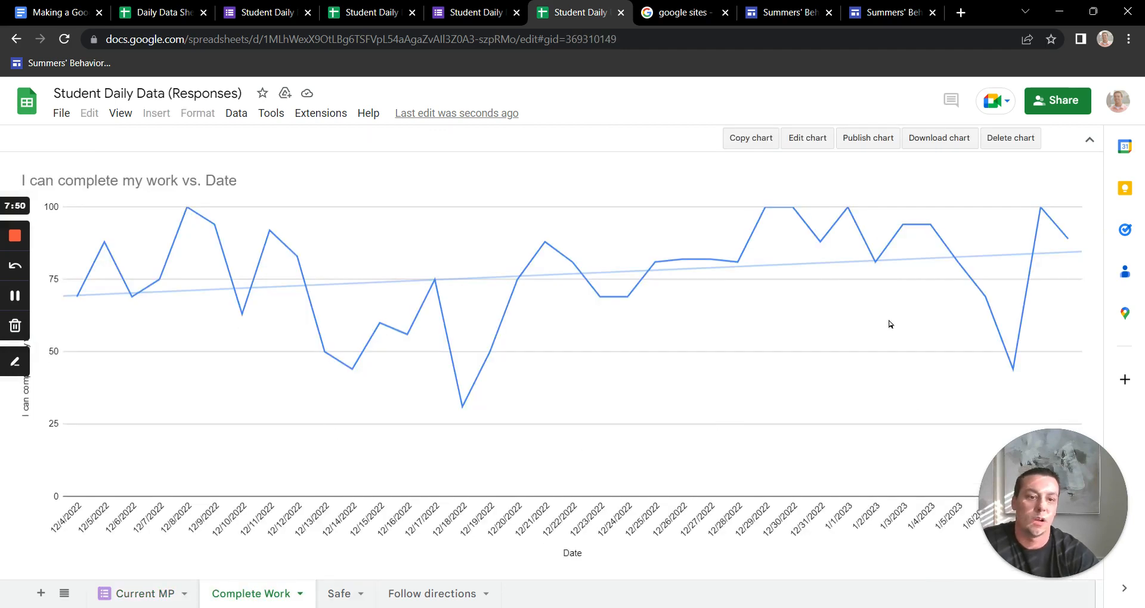
drag(246, 604, 509, 593)
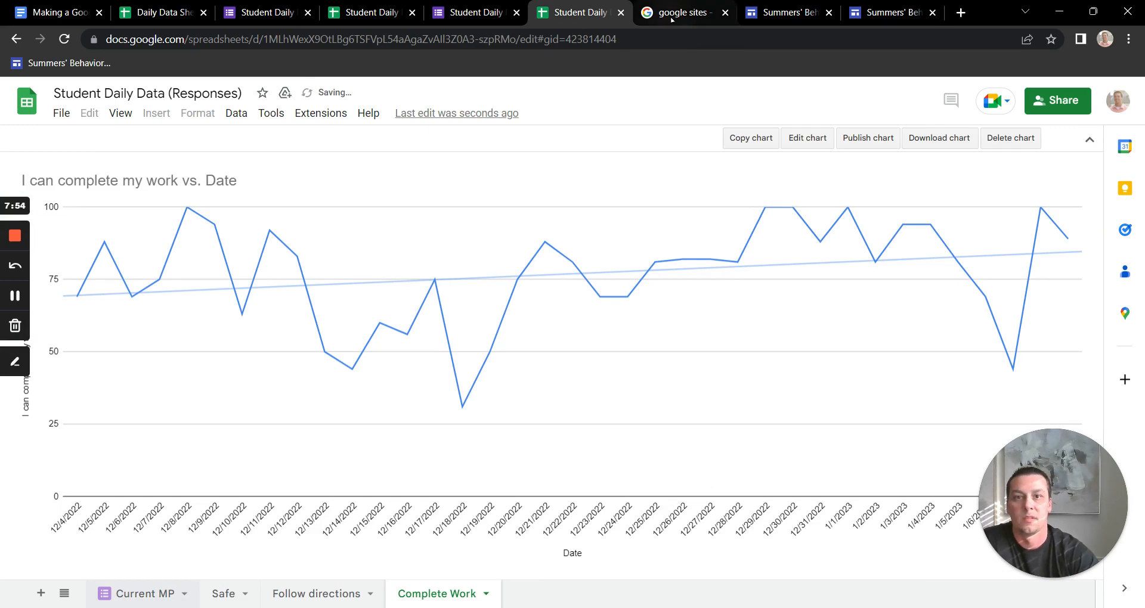
- Switch to the checklist document in Google Docs and mark "Make the graphs" as done
click(126, 595)
click(66, 9)
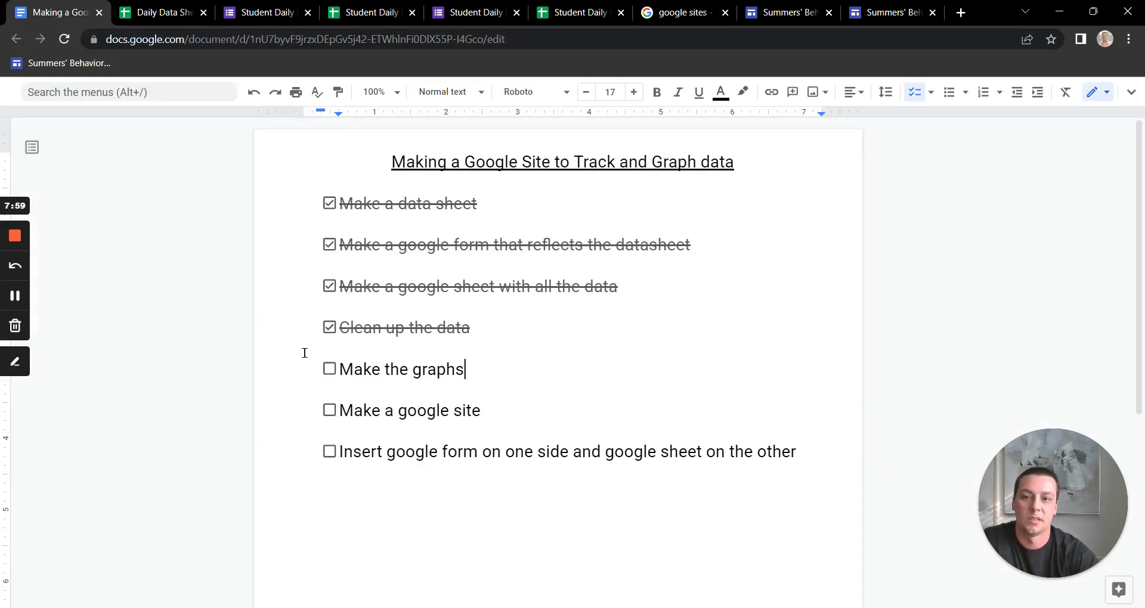
click(330, 370)
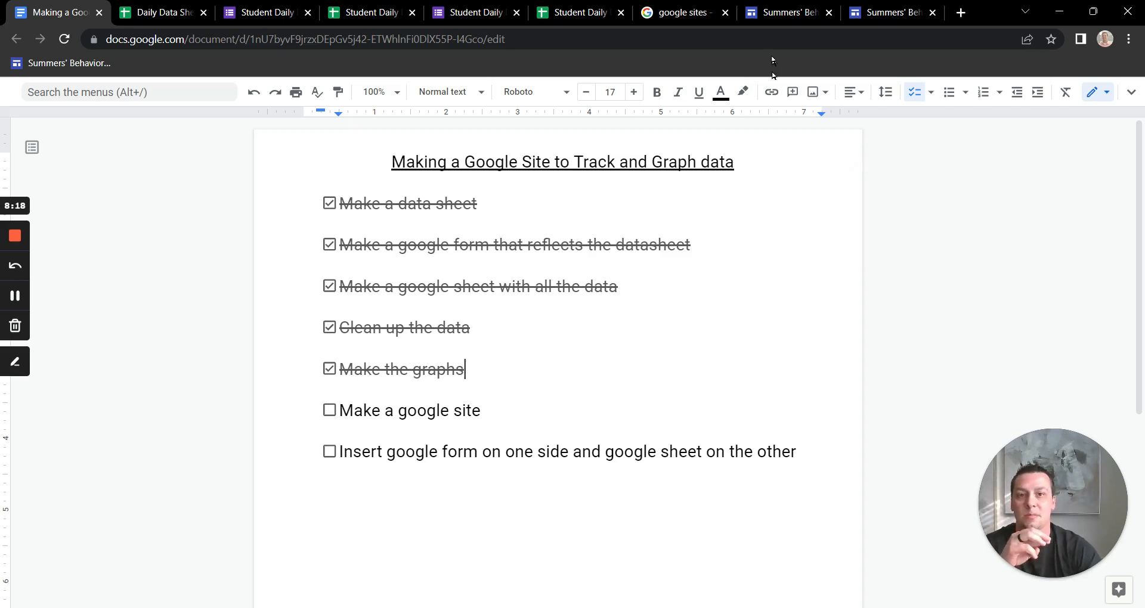
- Switch to the "google sites" search results, open Google Sites and start a new blank site
click(683, 9)
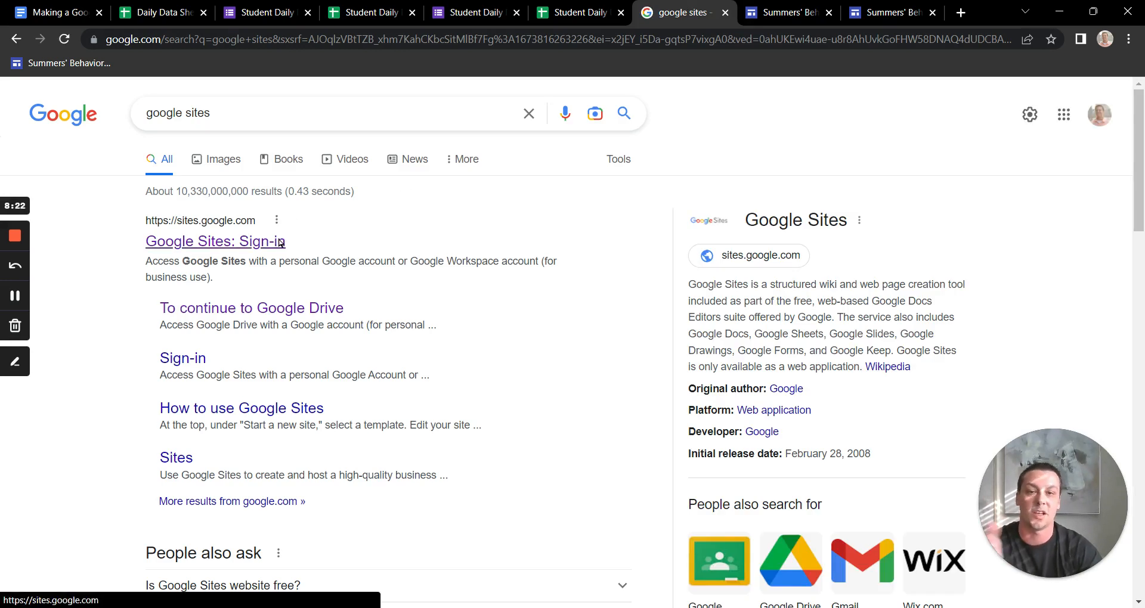
click(280, 242)
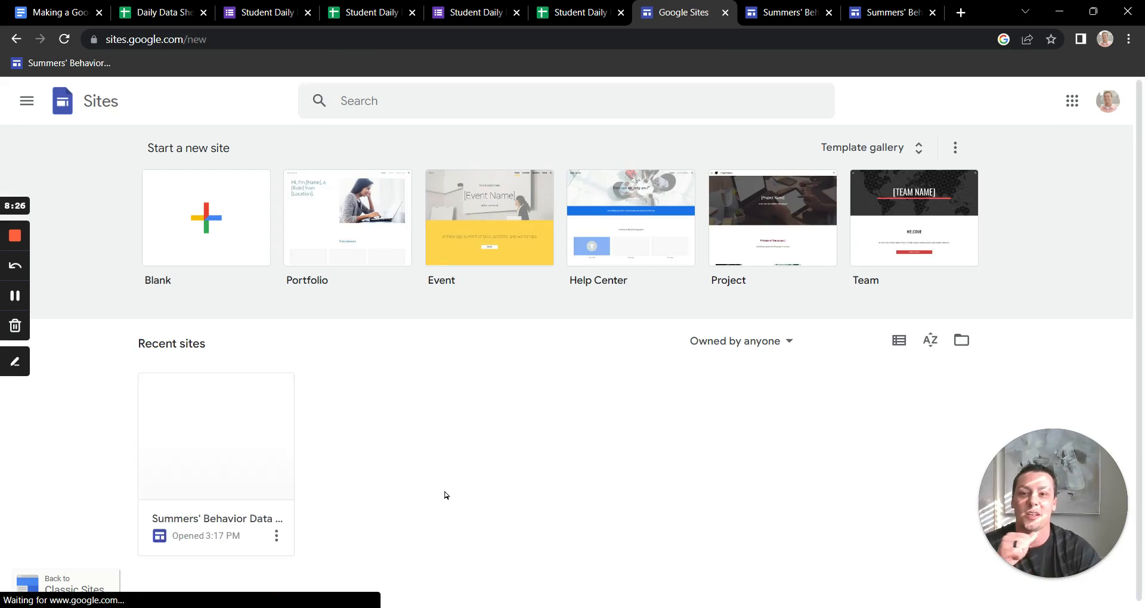
click(227, 219)
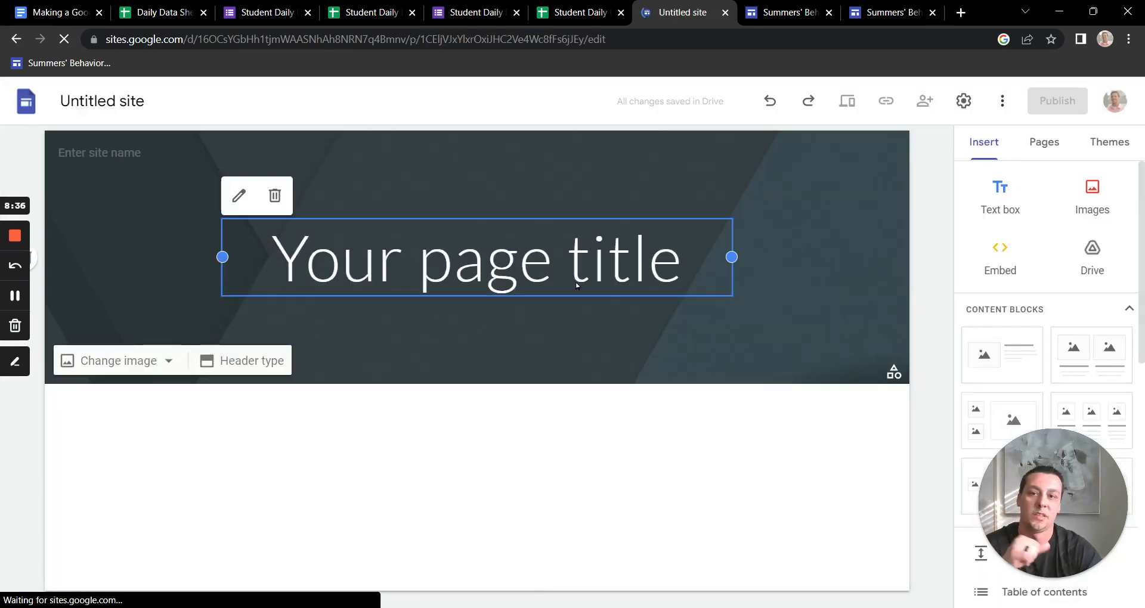
- Replace the home page title with the teacher's name in possessive form followed by "Classroom", and close the stray Sites tab
drag(683, 263, 272, 263)
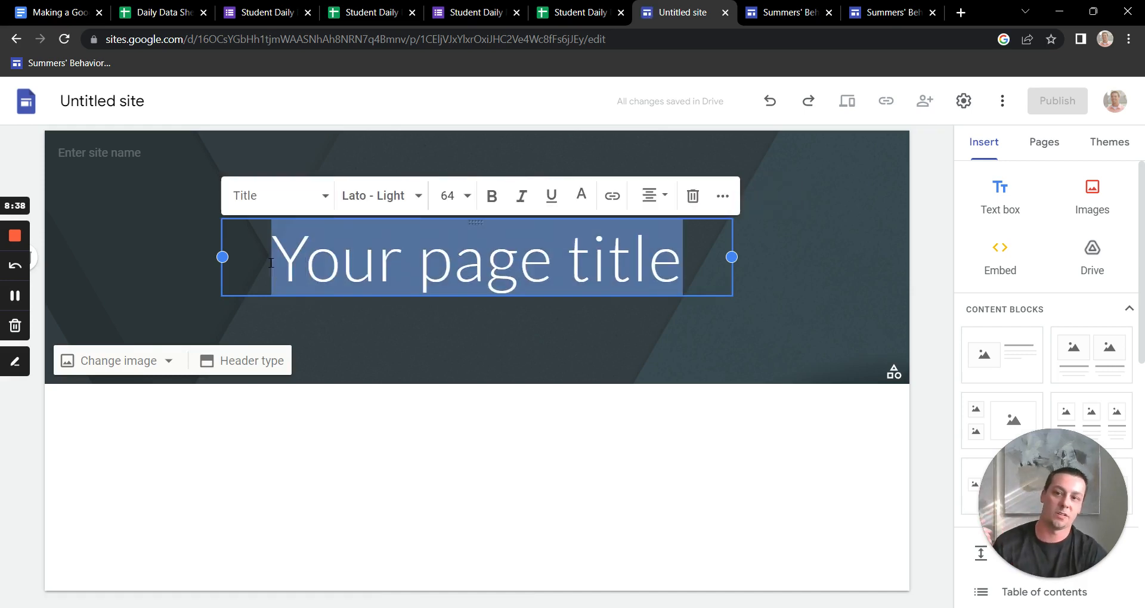
text(MR.)
key(space)
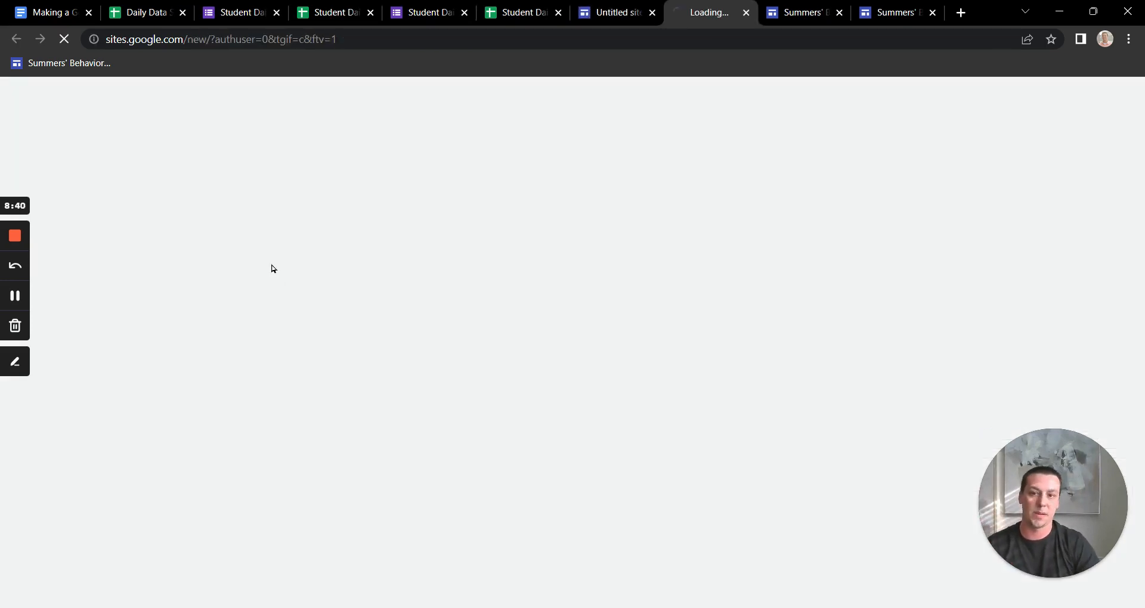
click(746, 13)
click(582, 272)
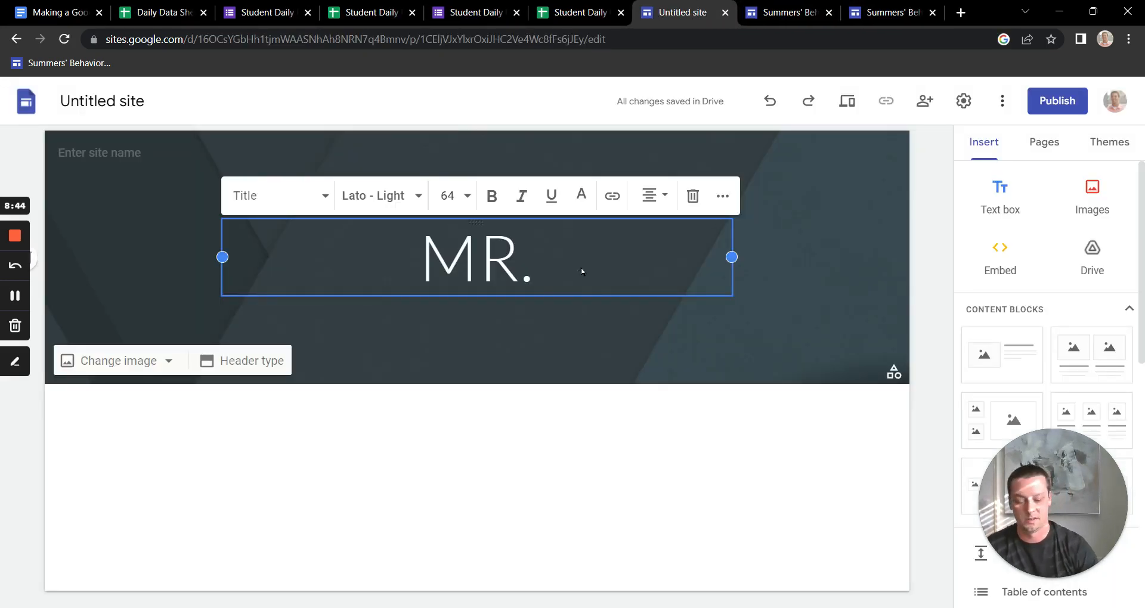
key(BackSpace)
key(BackSpace)
key(BackSpace)
text(r.)
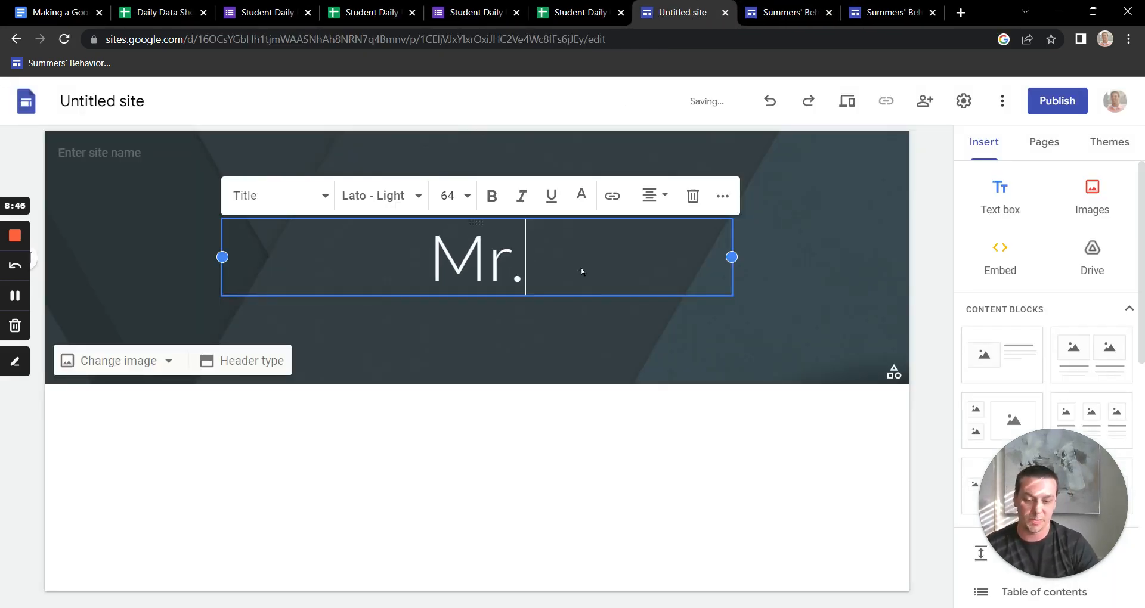
text( Summers' Cl;assroom)
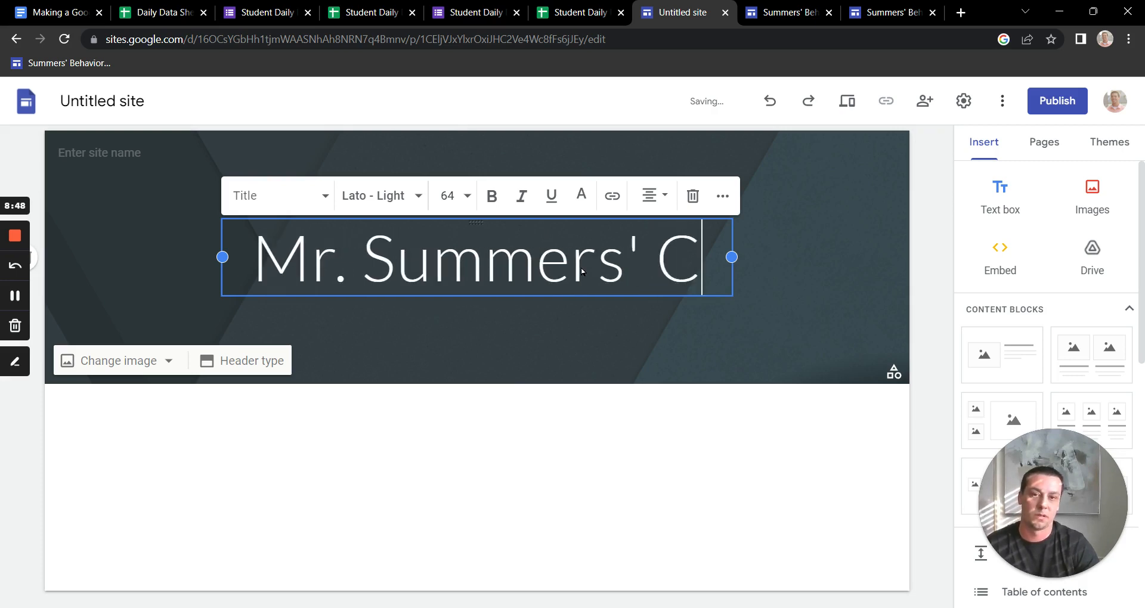
key(BackSpace)
key(BackSpace)
key(BackSpace)
key(BackSpace)
key(BackSpace)
key(BackSpace)
key(BackSpace)
key(BackSpace)
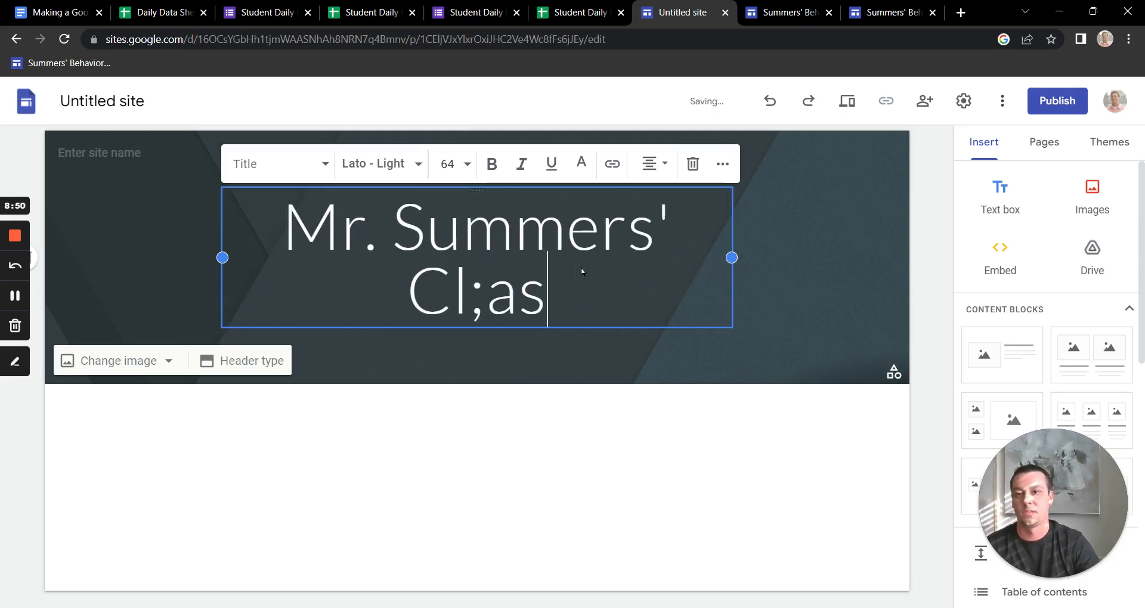
text(assroom)
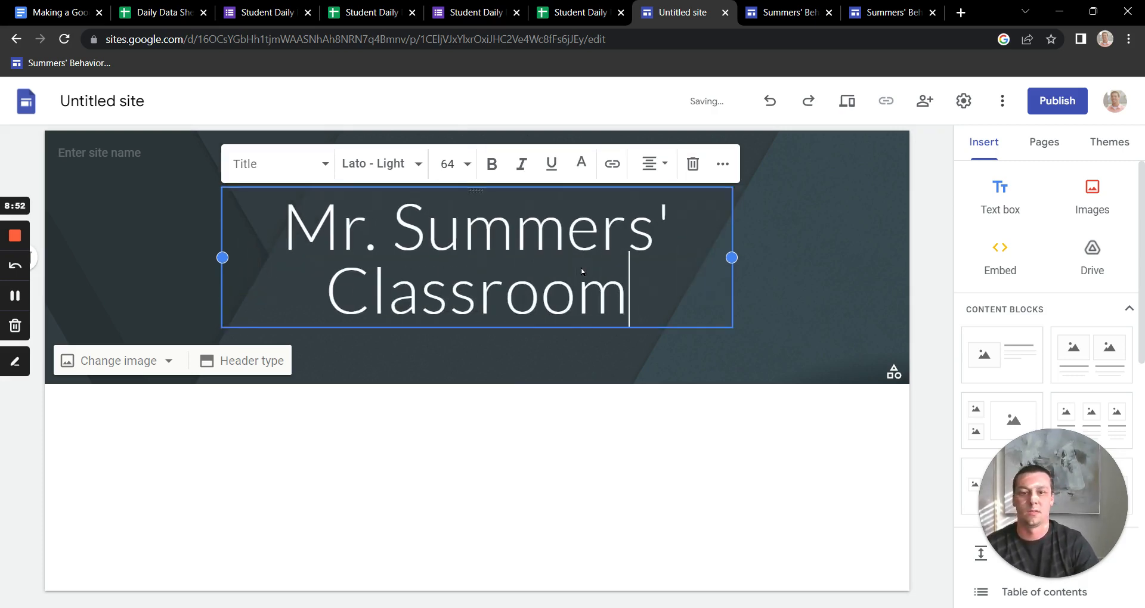
click(678, 421)
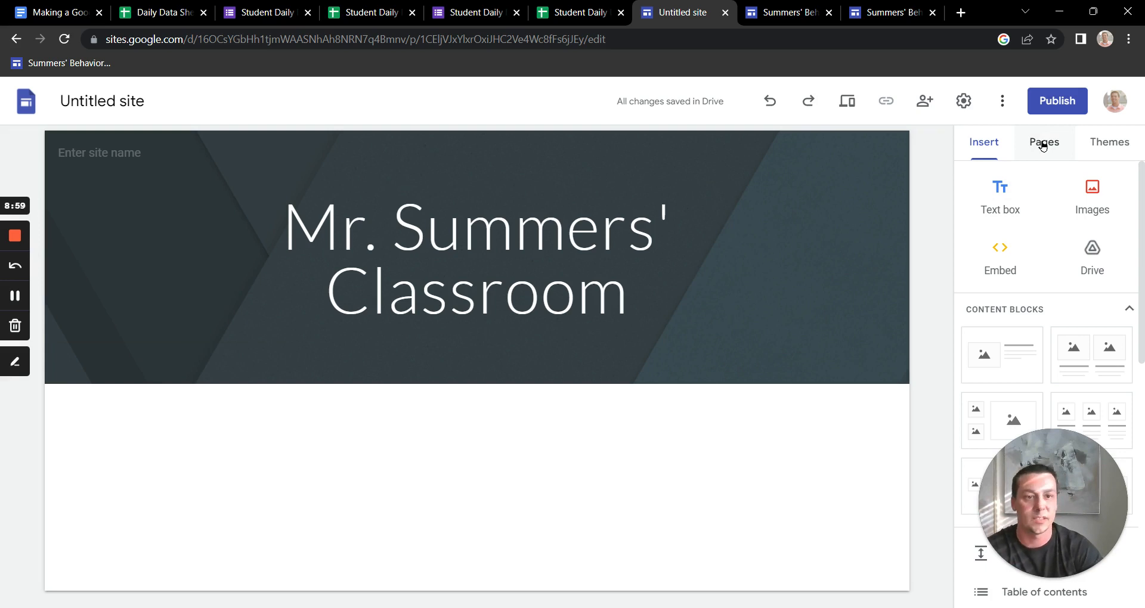
- Add two new pages to the site, named "New Student 1" and "New Student 2"
click(1042, 147)
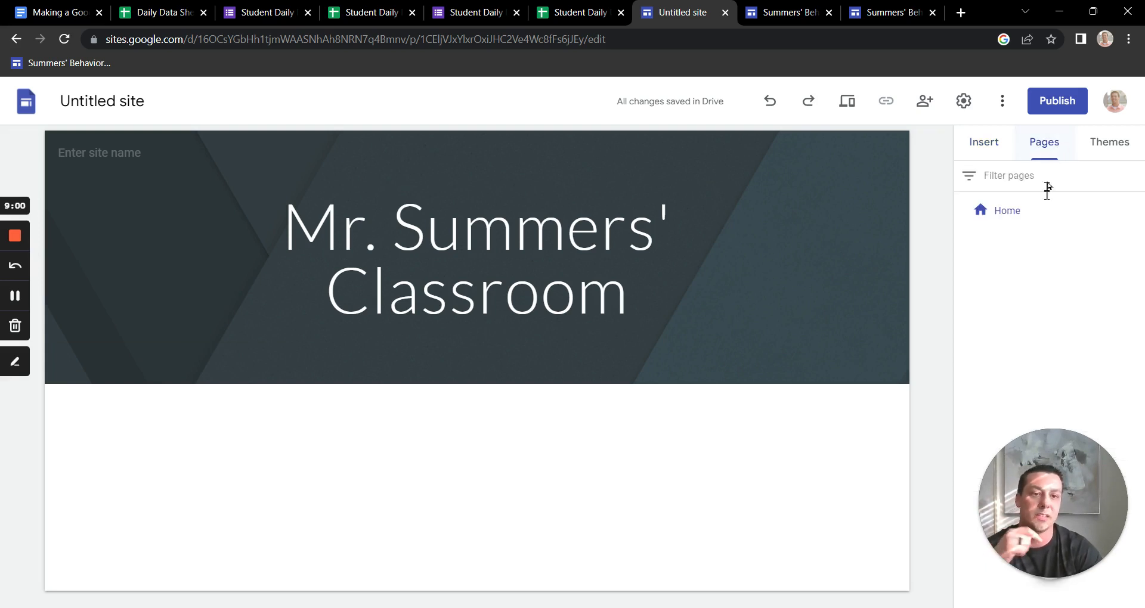
drag(1113, 458, 966, 466)
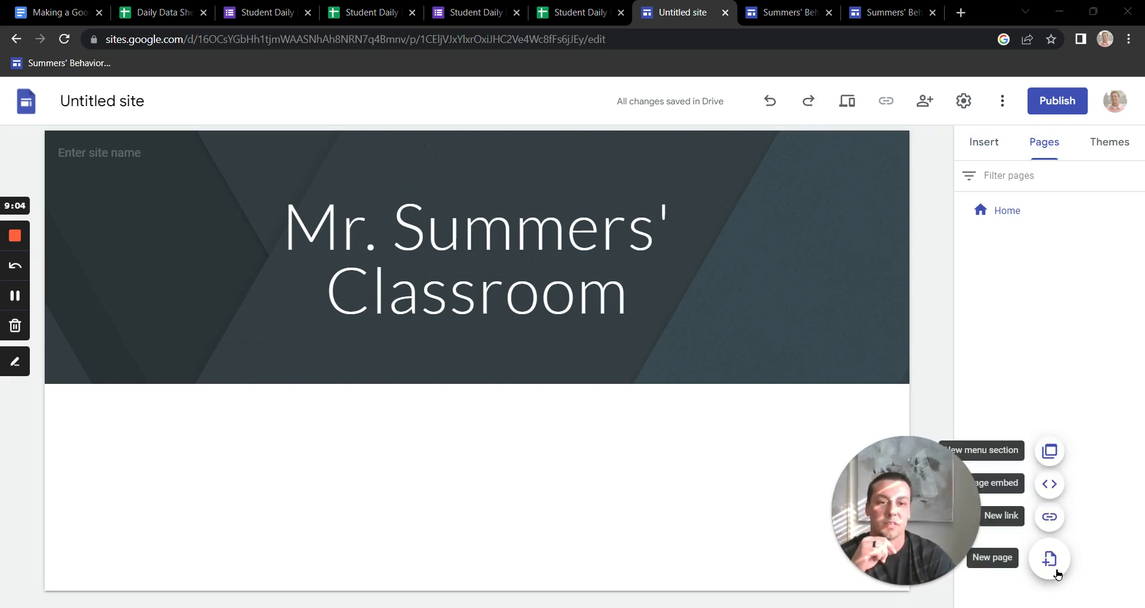
click(1050, 559)
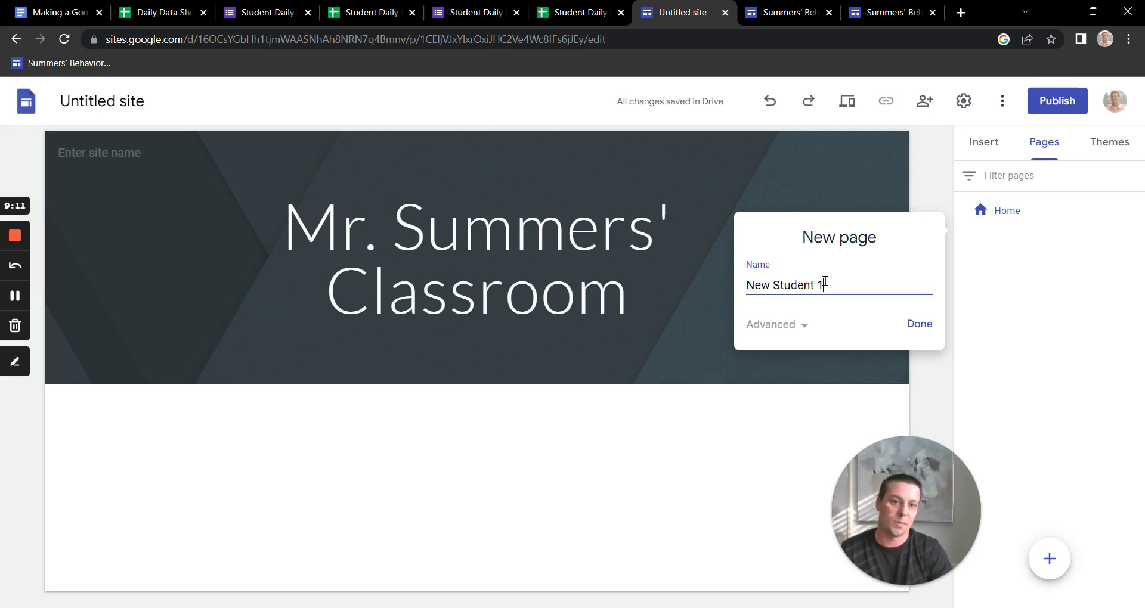
text(New Student 1)
key(Return)
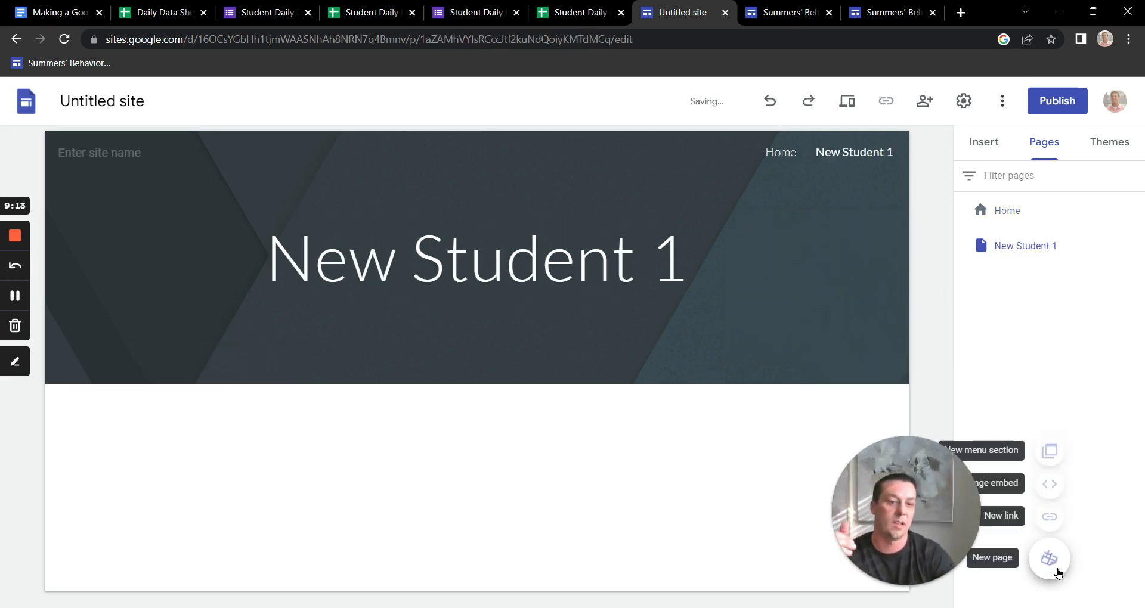
click(1051, 560)
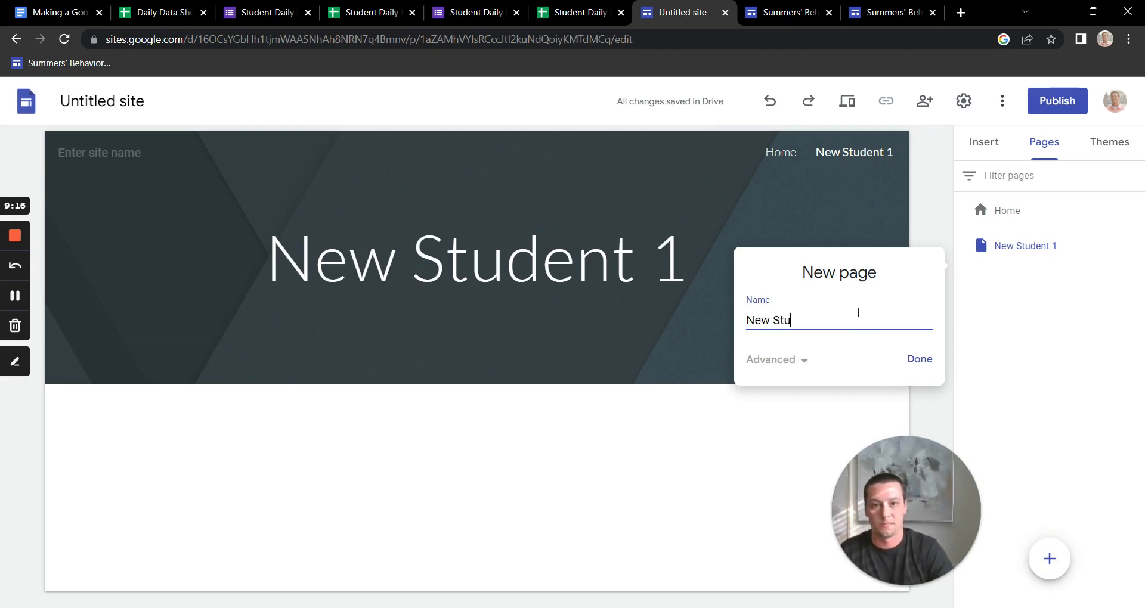
click(919, 359)
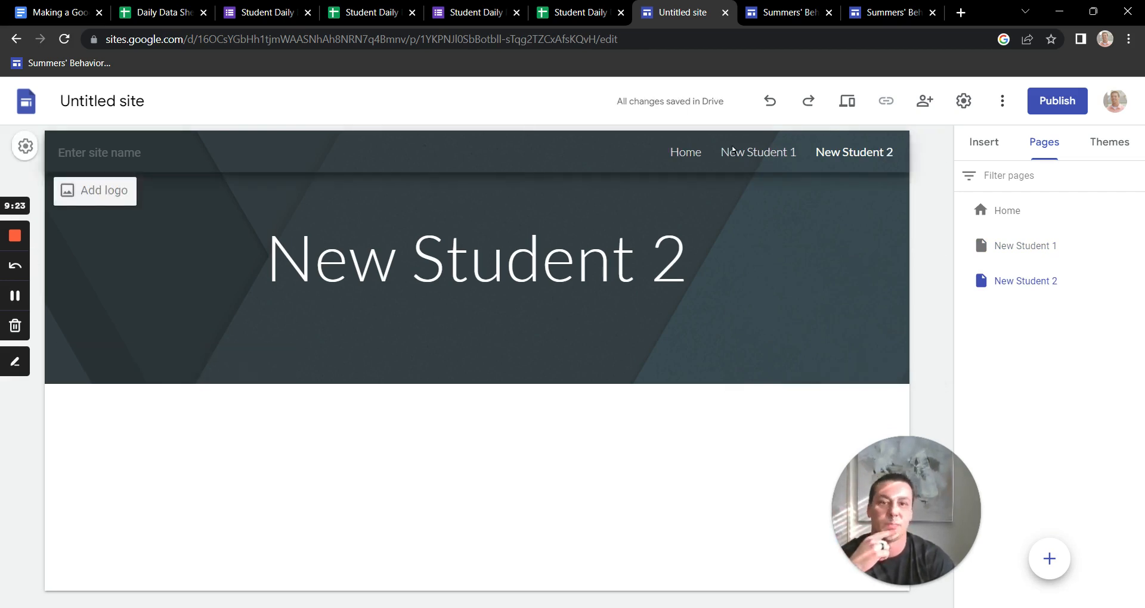
- View the new site's Home and New Student 1 pages, and open the Home page of the existing behavior data site for comparison
click(685, 157)
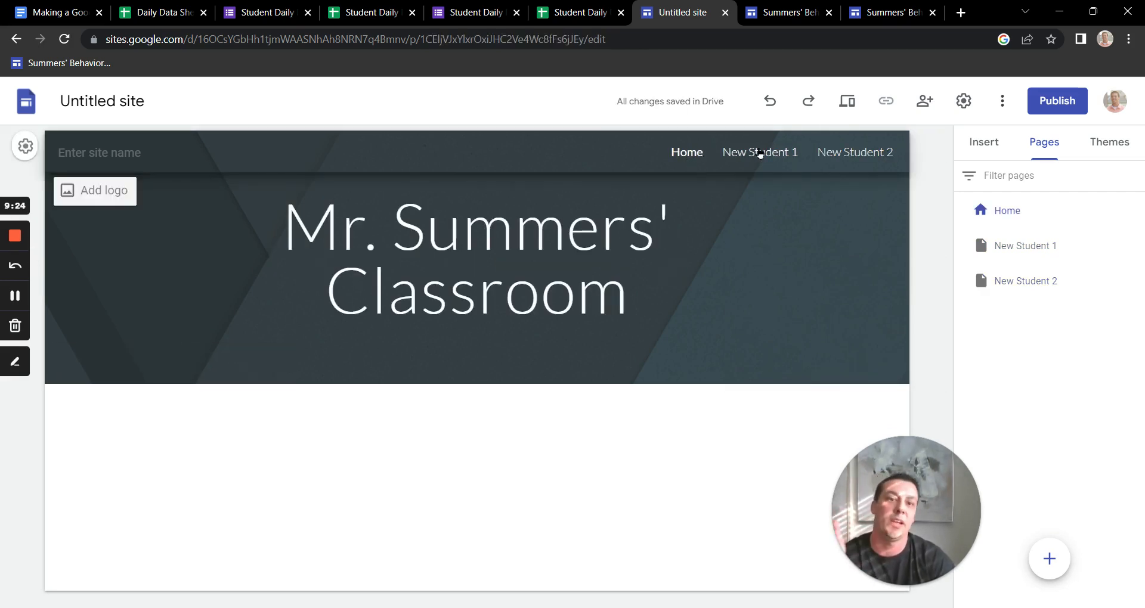
click(760, 155)
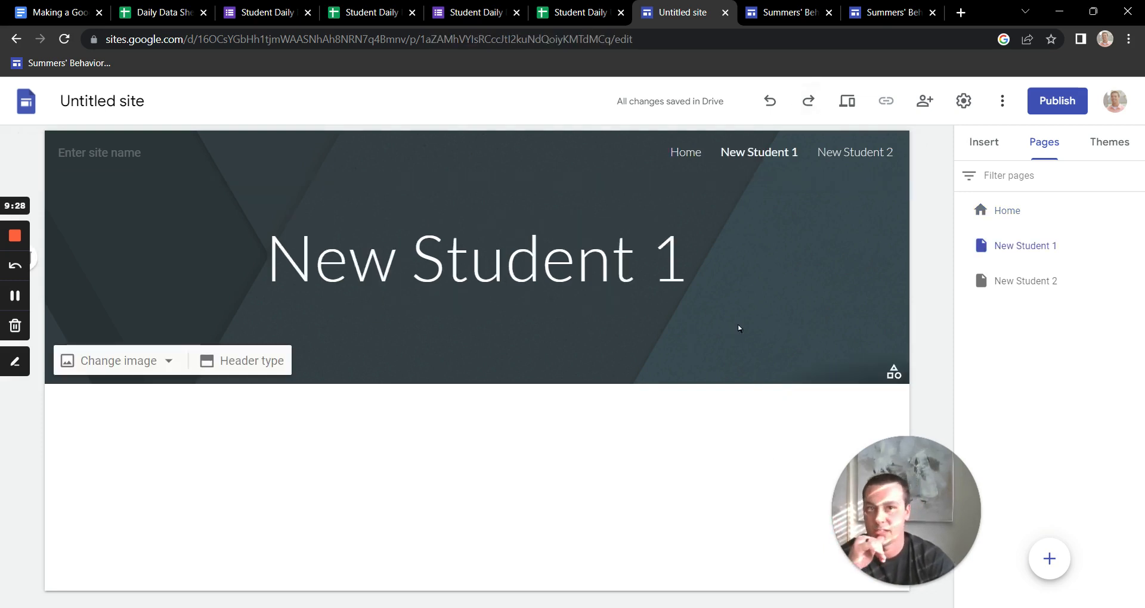
click(769, 8)
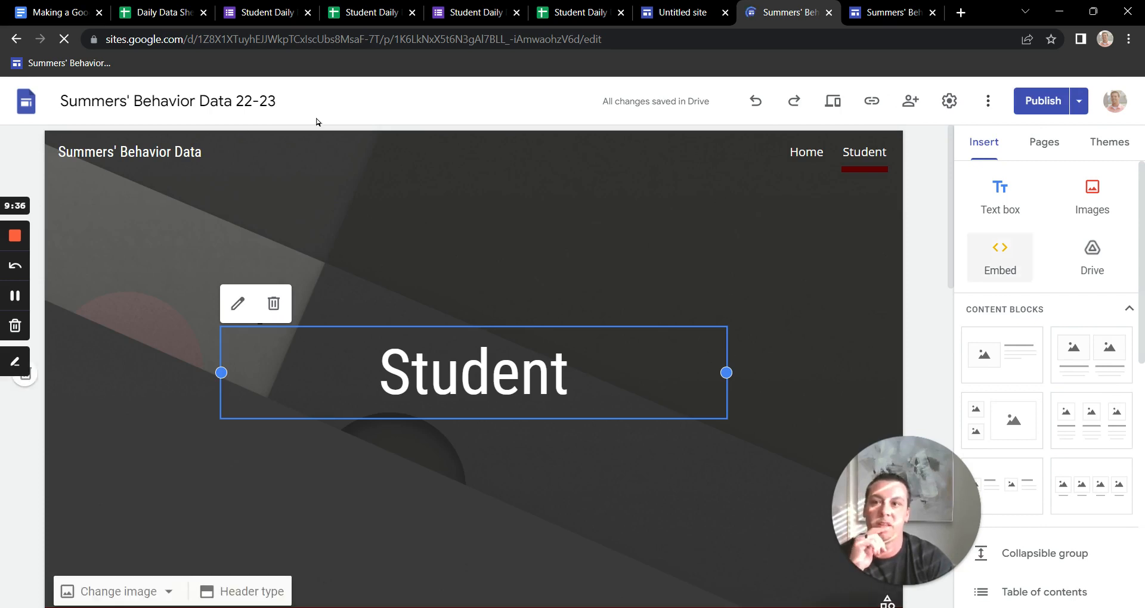
click(806, 152)
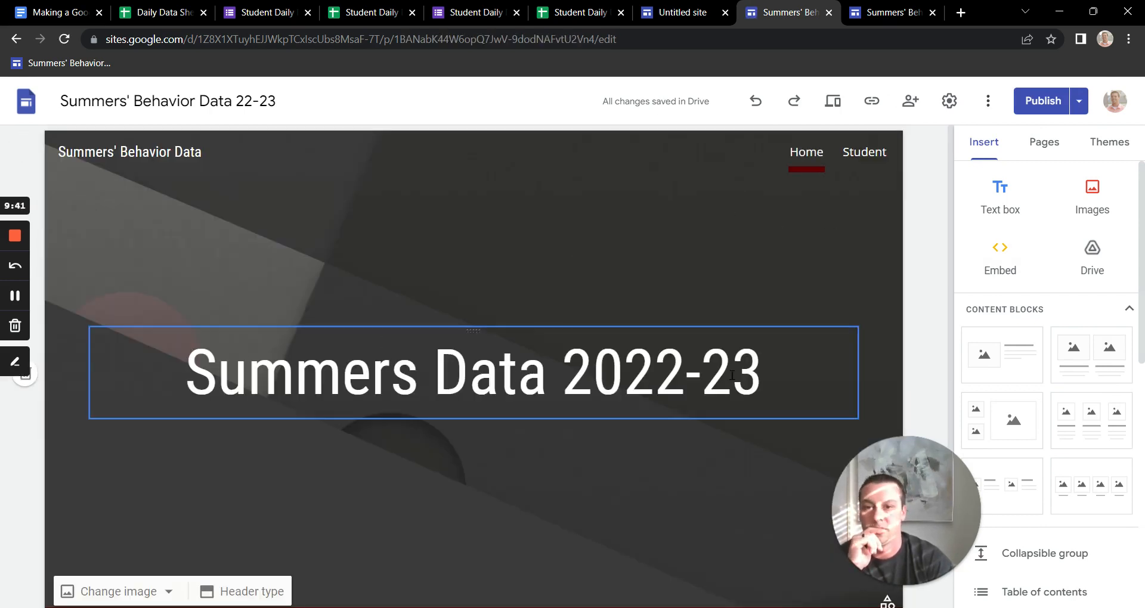
- Open the existing site's Student page and delete the embedded Student Daily Data form and its responses sheet
click(877, 154)
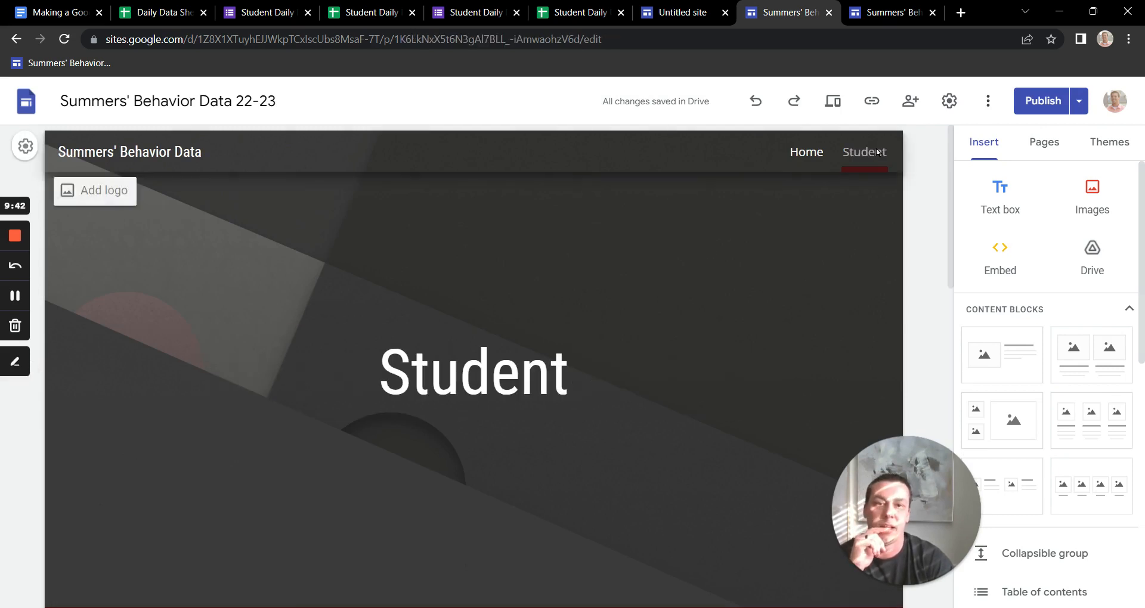
scroll(801, 334, down, 3)
scroll(801, 314, down, 2)
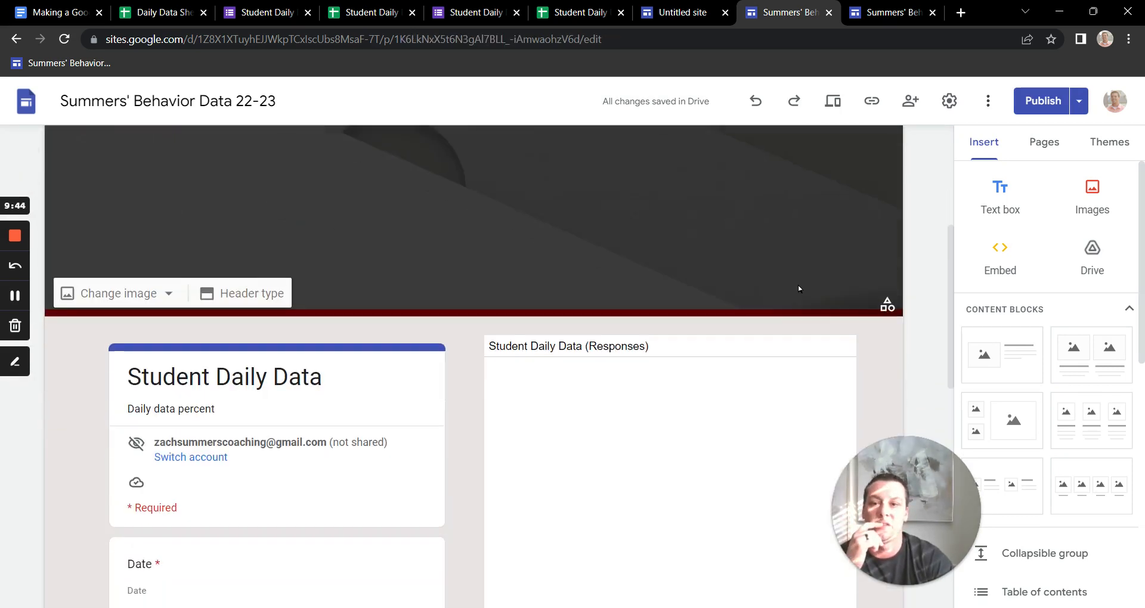
scroll(467, 411, down, 2)
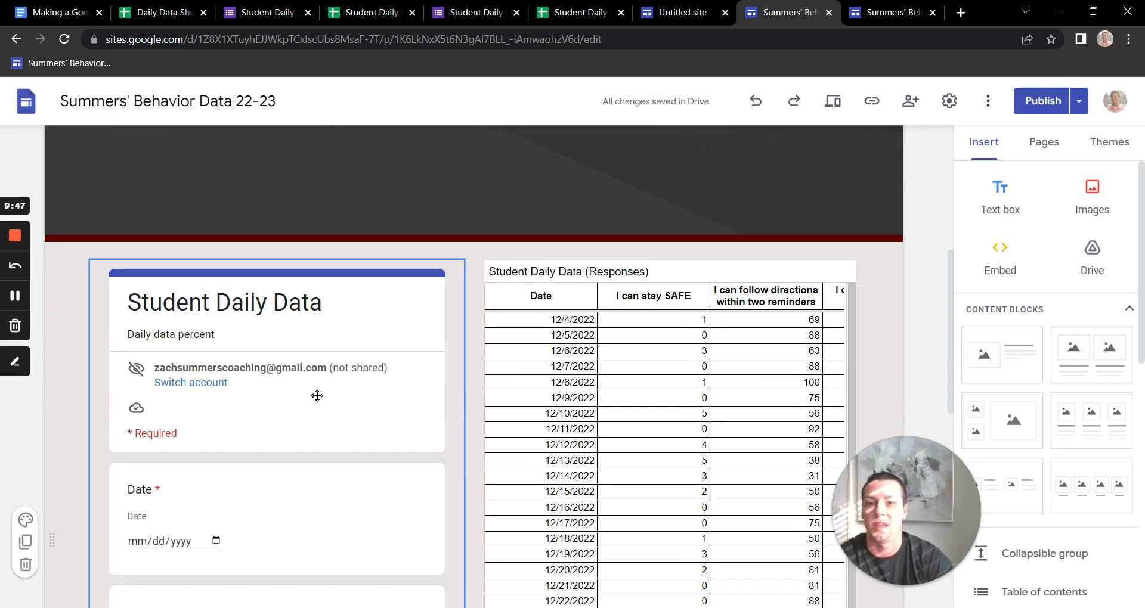
scroll(318, 396, down, 2)
click(319, 396)
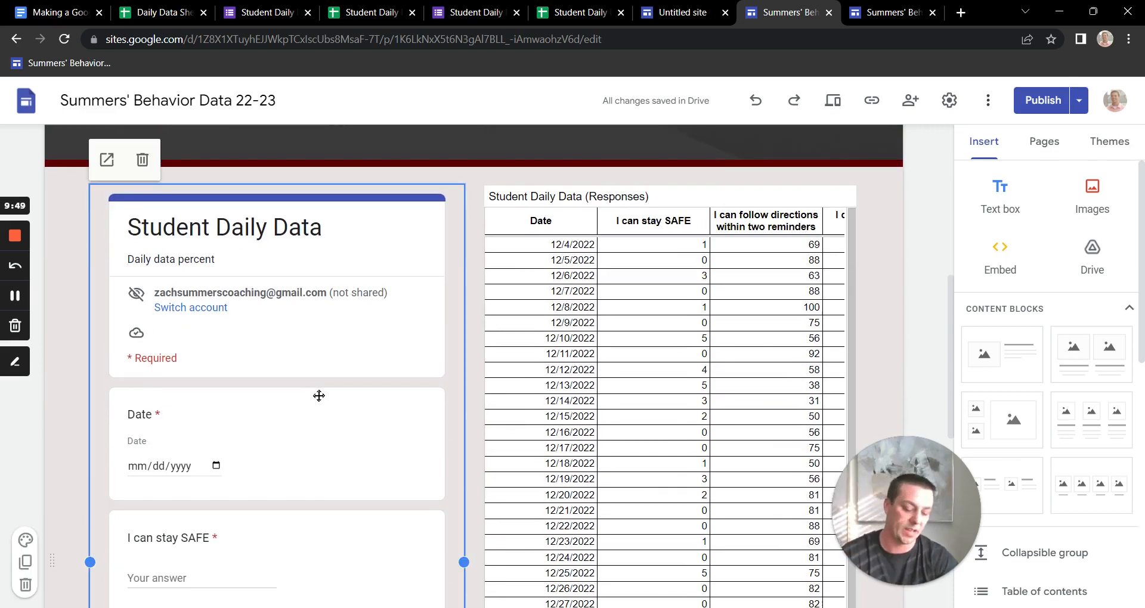
key(Delete)
click(588, 327)
key(Delete)
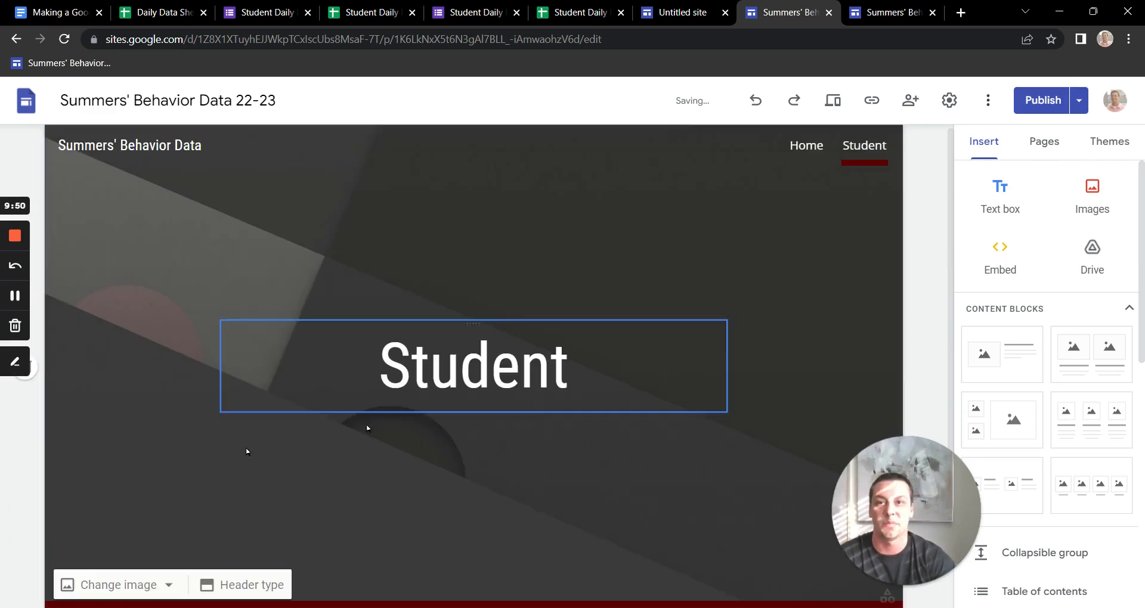
- Insert the Student Daily Data form from the recent Drive files below the header and narrow it to the left half of the page
scroll(651, 352, down, 3)
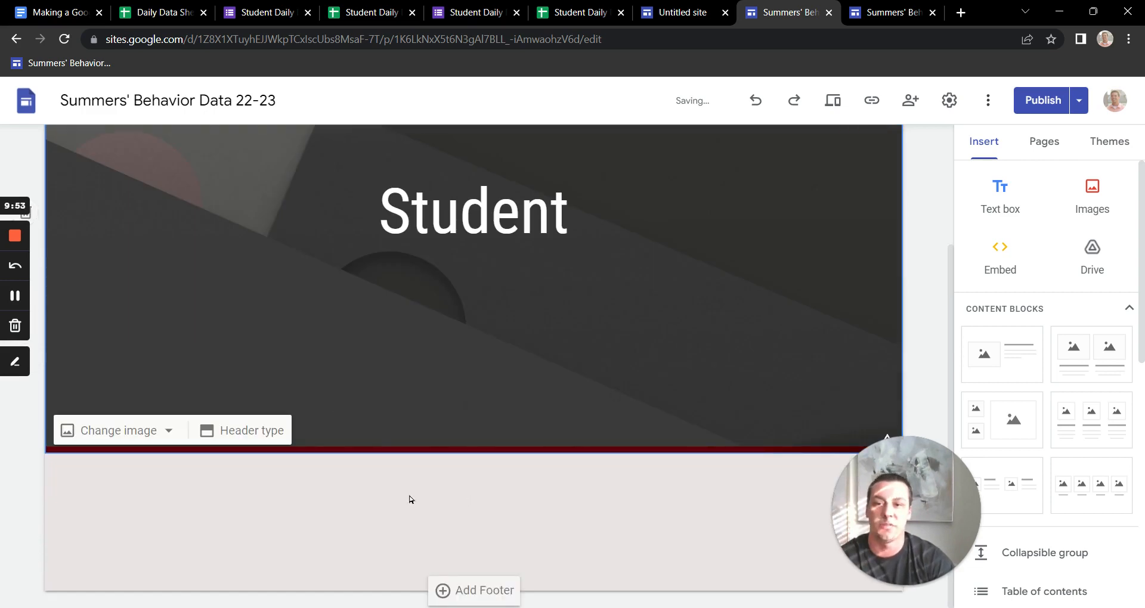
double_click(224, 500)
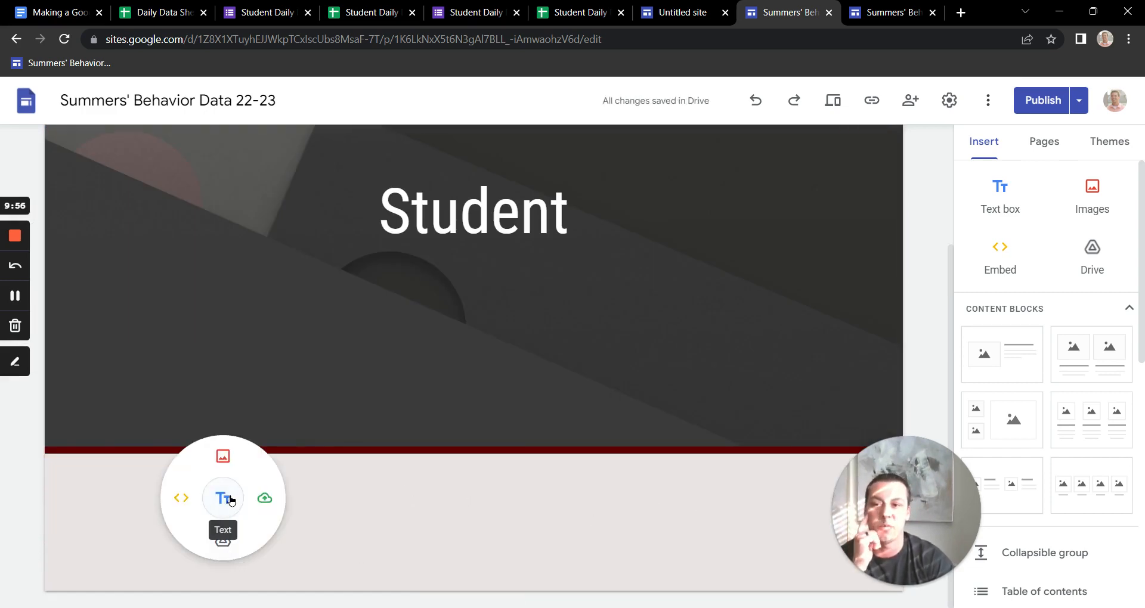
click(230, 544)
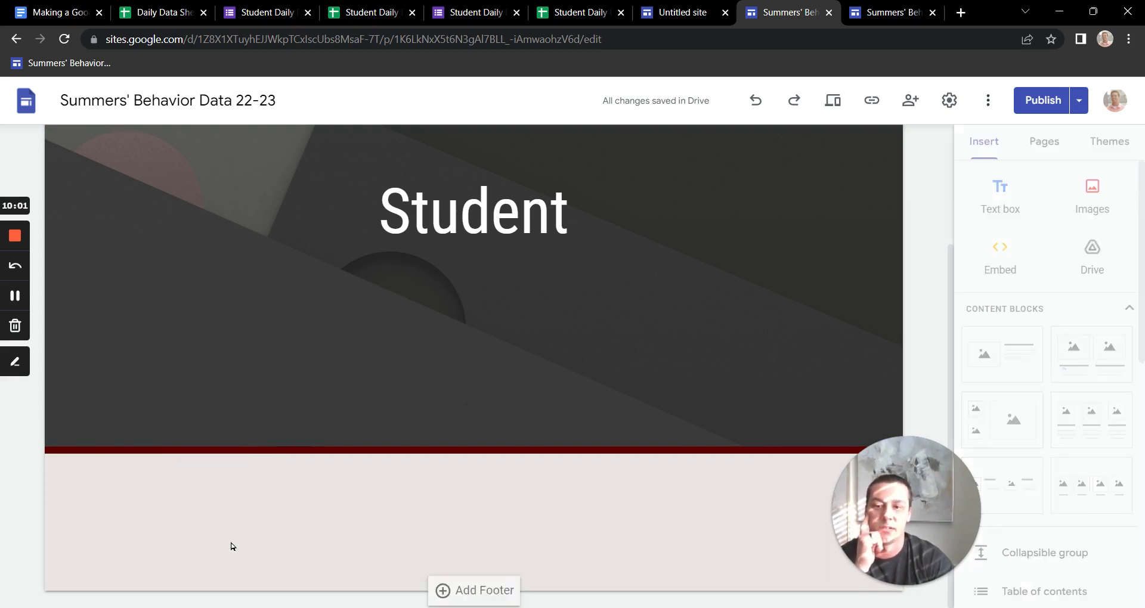
drag(898, 457, 1044, 477)
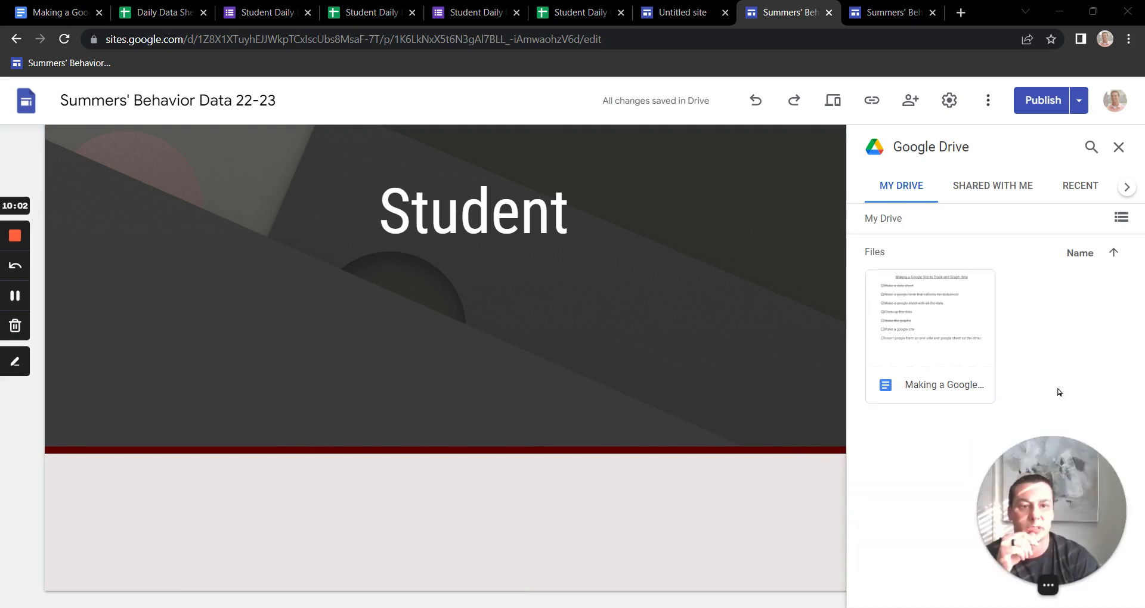
click(1074, 185)
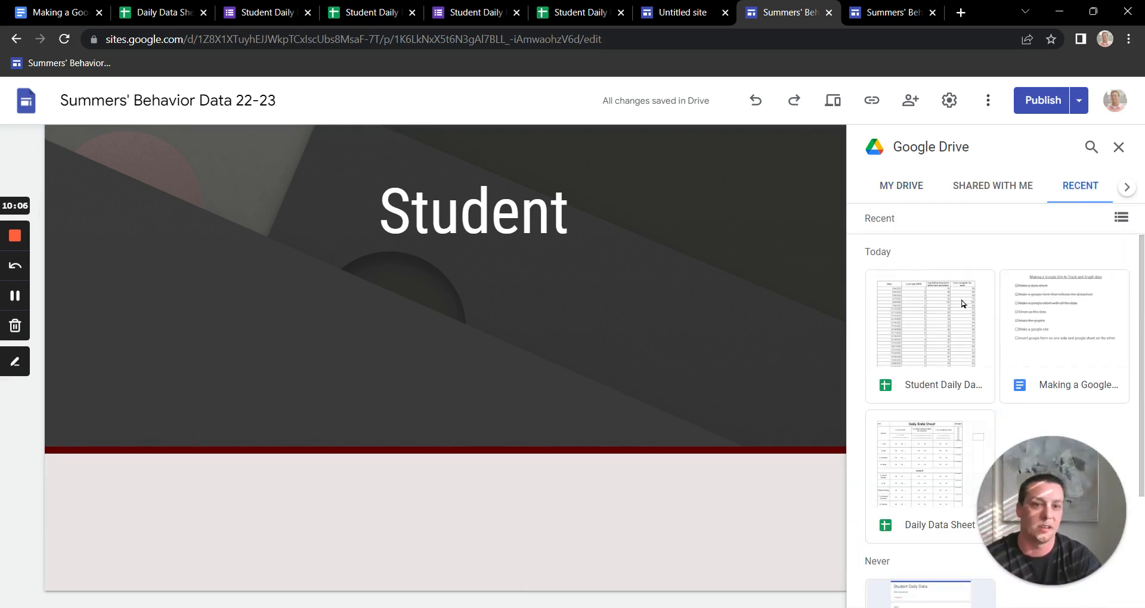
scroll(963, 387, down, 3)
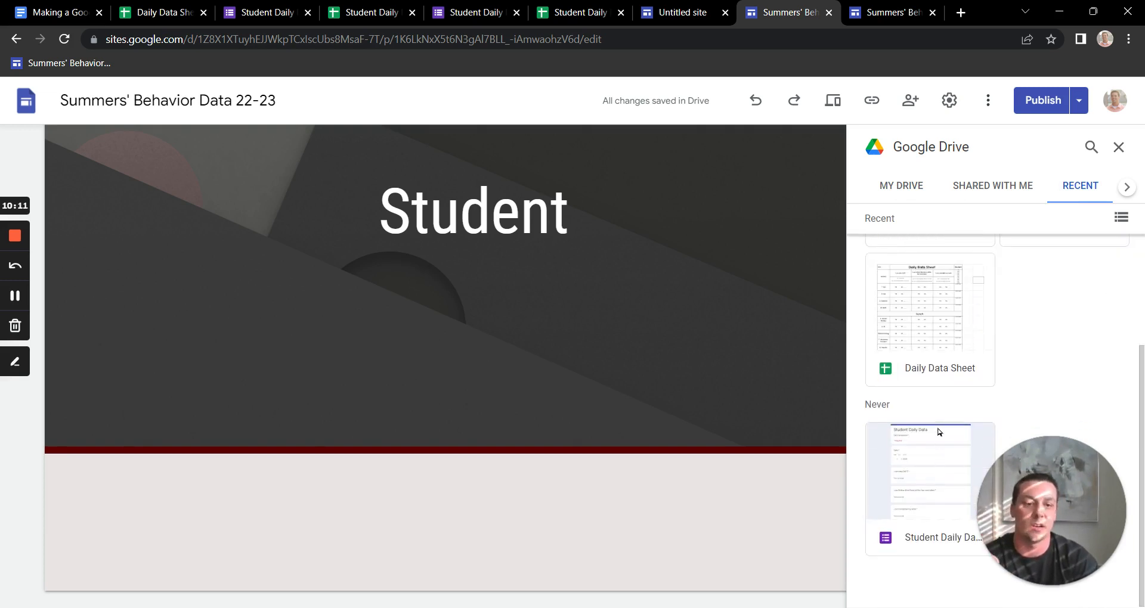
click(933, 455)
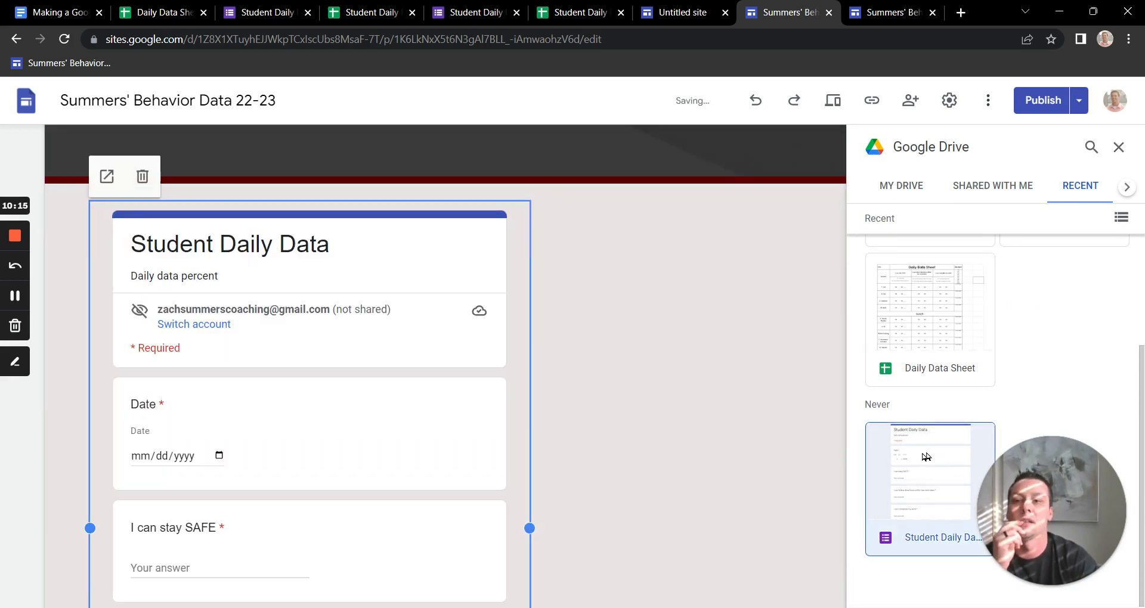
scroll(534, 435, down, 4)
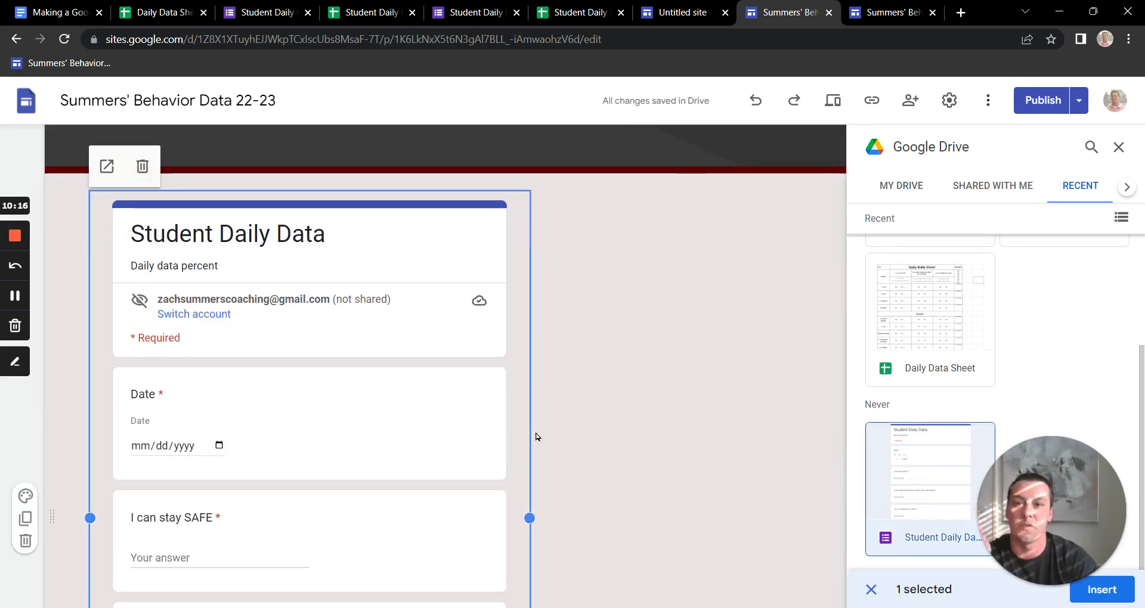
drag(530, 307, 467, 314)
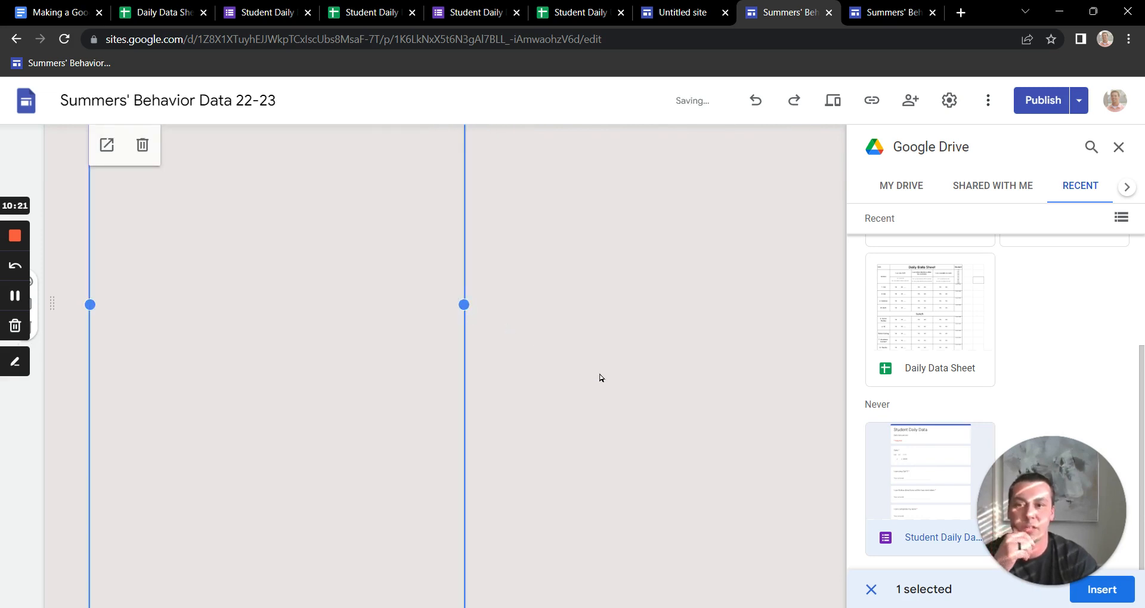
scroll(600, 385, down, 3)
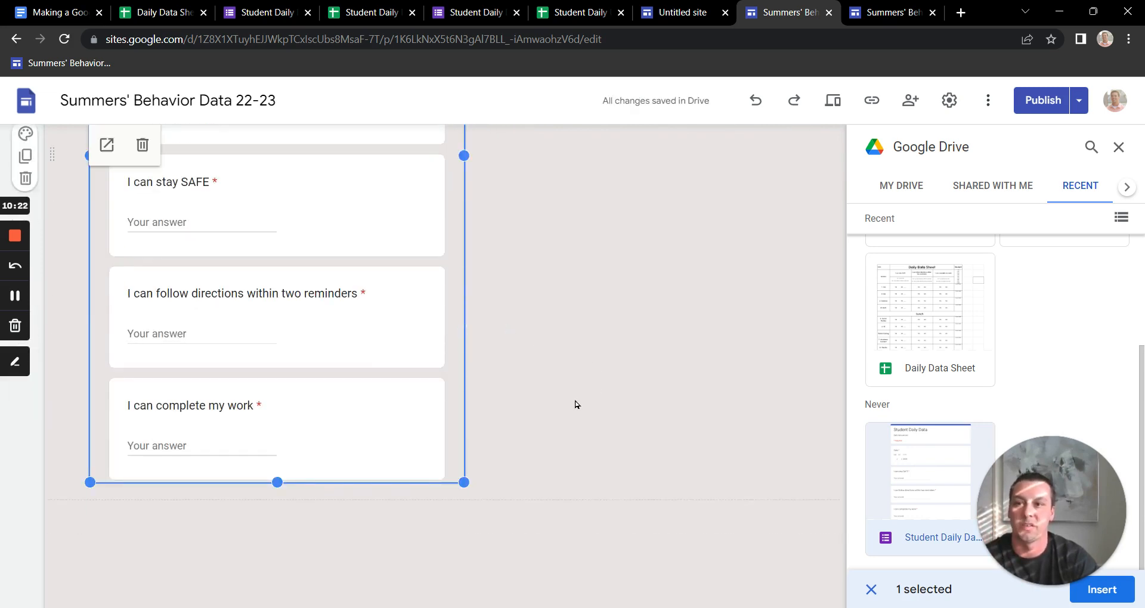
scroll(576, 404, up, 4)
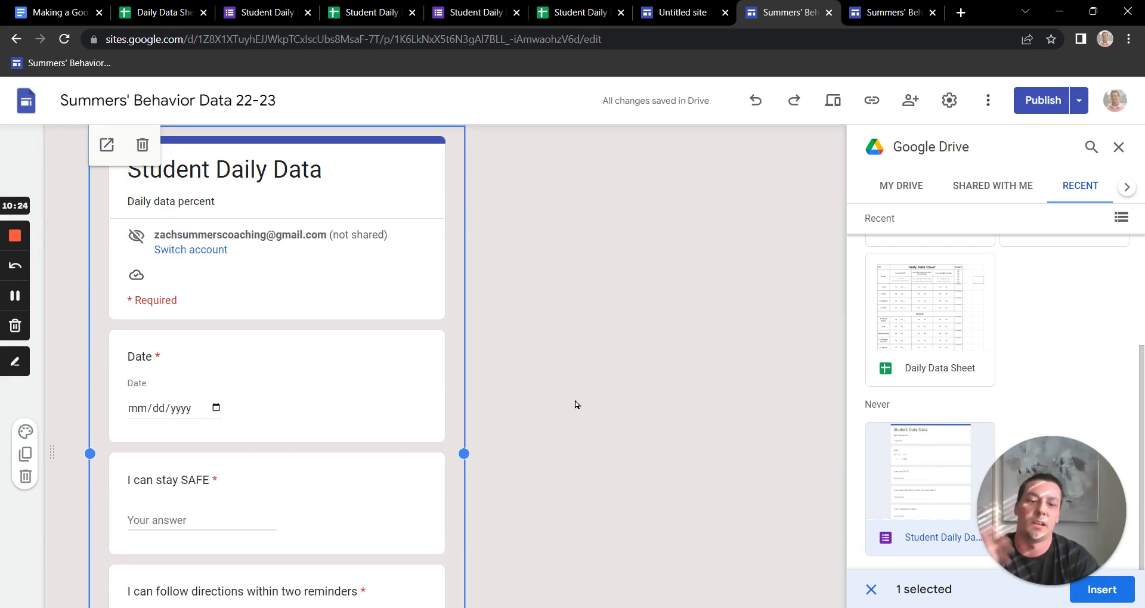
- Insert the Student Daily Data responses sheet from the recent Drive files and narrow it to the right side of the page
click(871, 589)
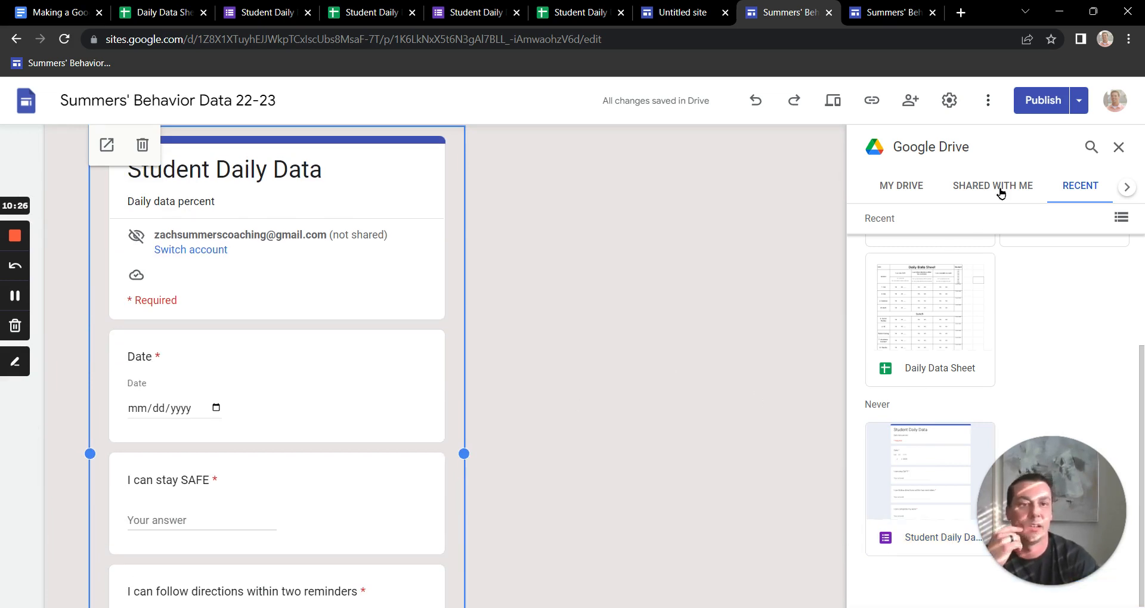
scroll(1029, 308, up, 3)
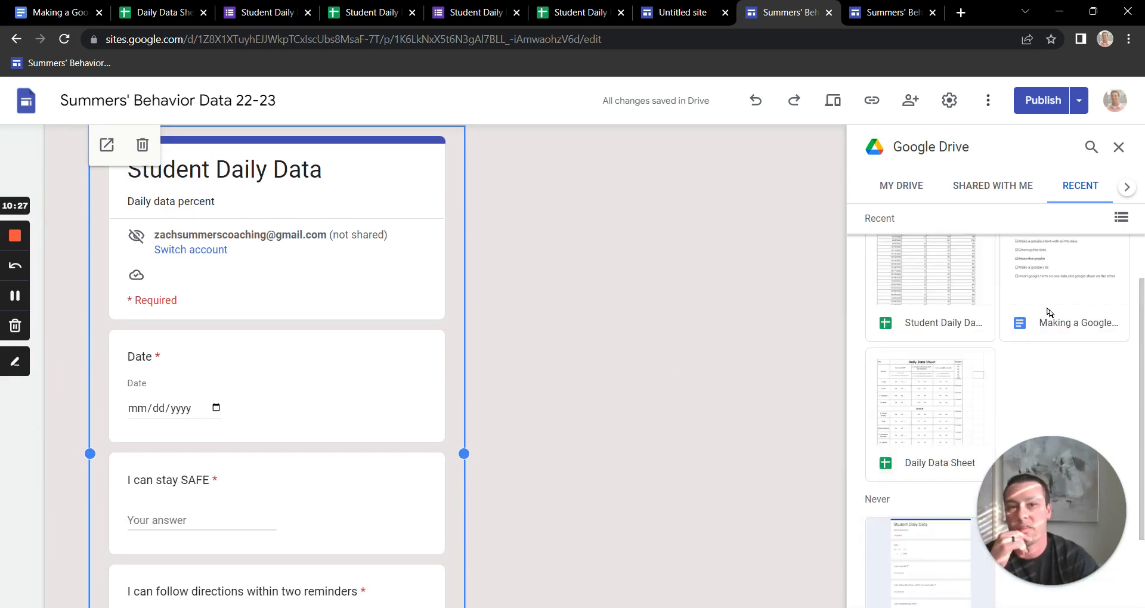
double_click(956, 330)
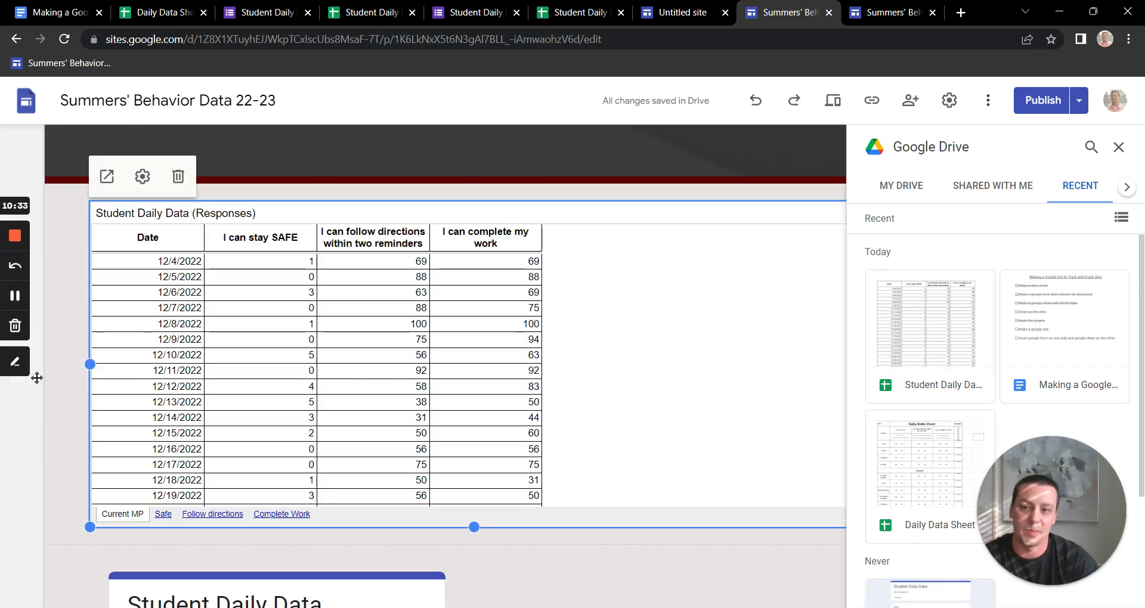
drag(90, 365, 547, 467)
- Move the Student Daily Data form up beside the responses sheet, below the header, and close the Drive file picker
scroll(440, 399, down, 3)
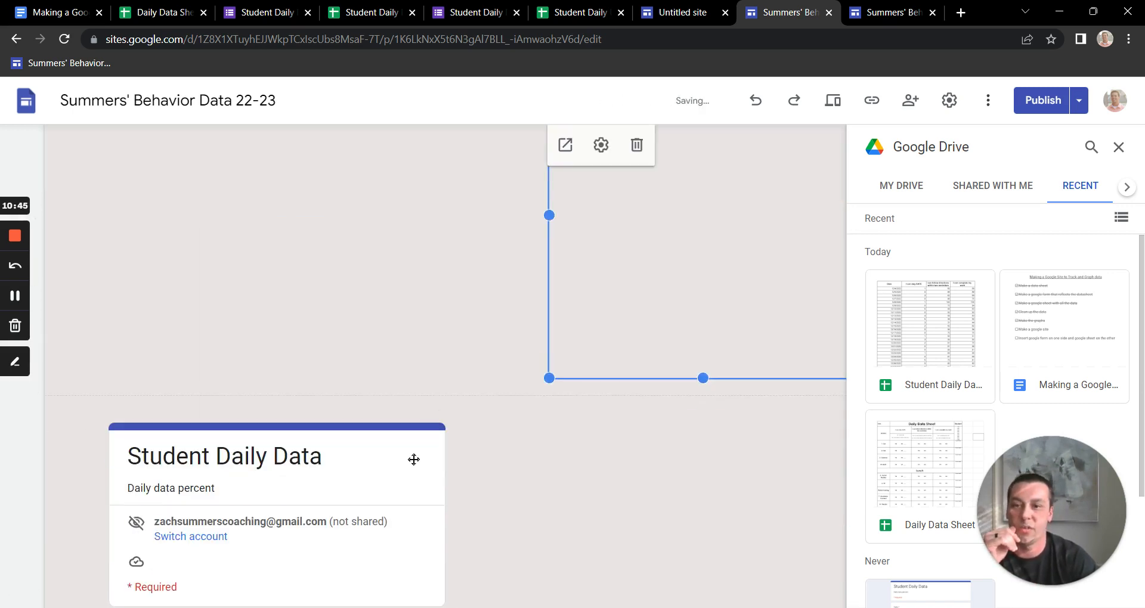
drag(413, 468, 246, 158)
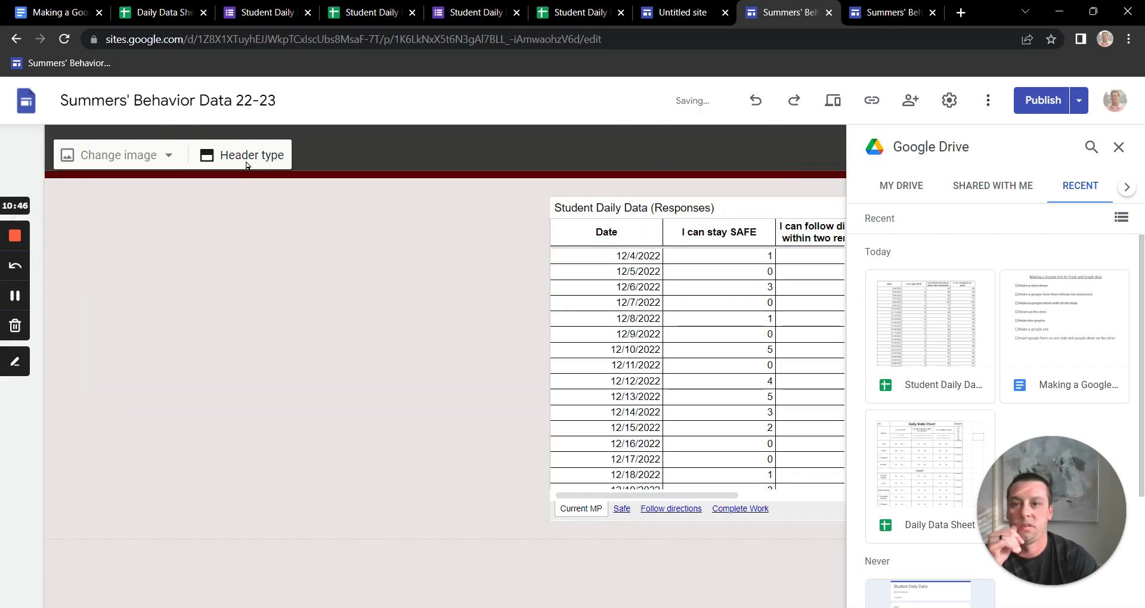
scroll(476, 395, down, 1)
scroll(477, 395, up, 7)
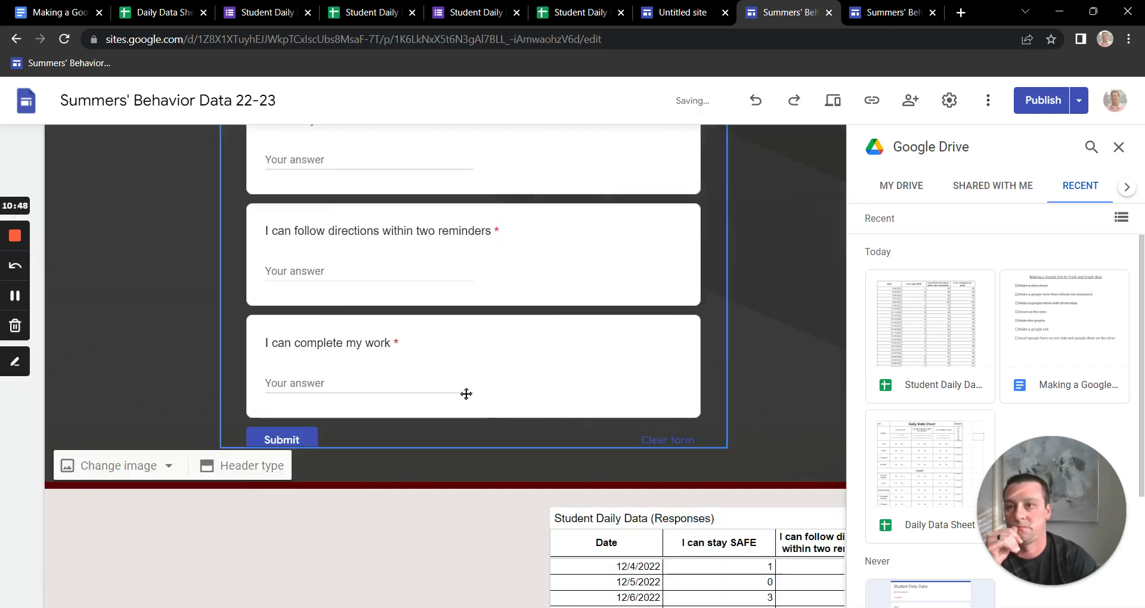
scroll(474, 317, down, 1)
drag(475, 316, 319, 479)
scroll(358, 471, down, 5)
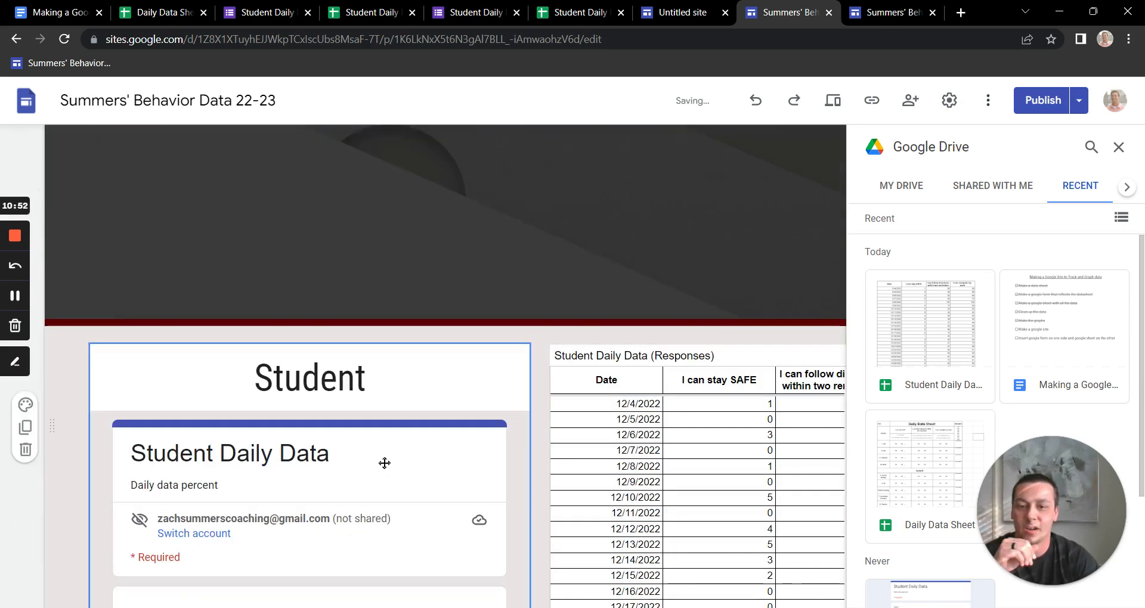
click(1119, 144)
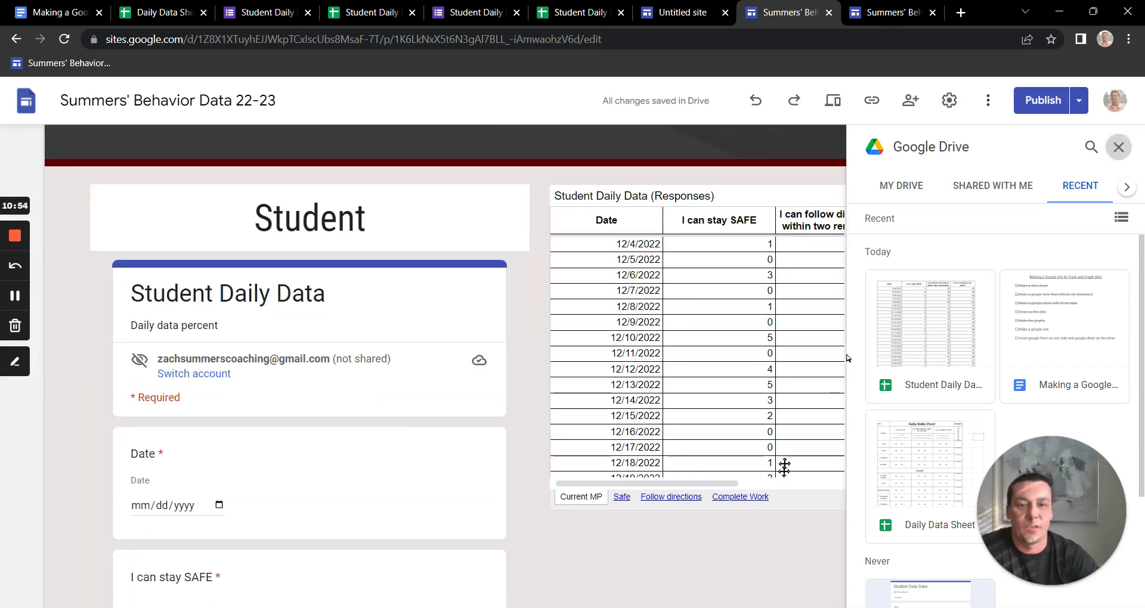
- Narrow the group holding the Student title and the form to leave more room for the responses sheet
click(815, 462)
scroll(769, 417, down, 4)
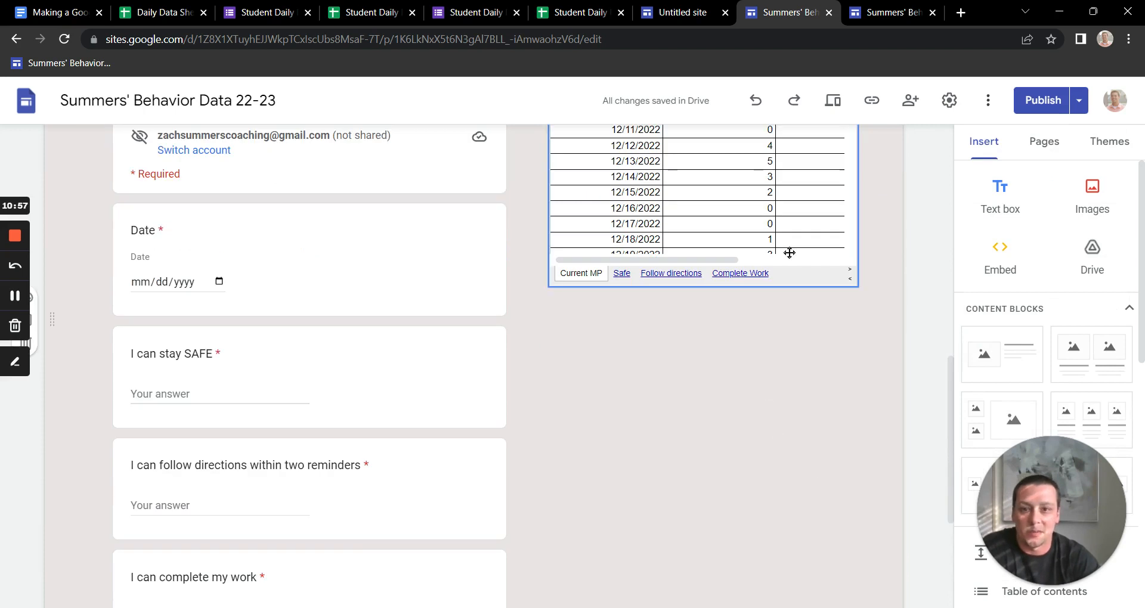
scroll(835, 281, up, 3)
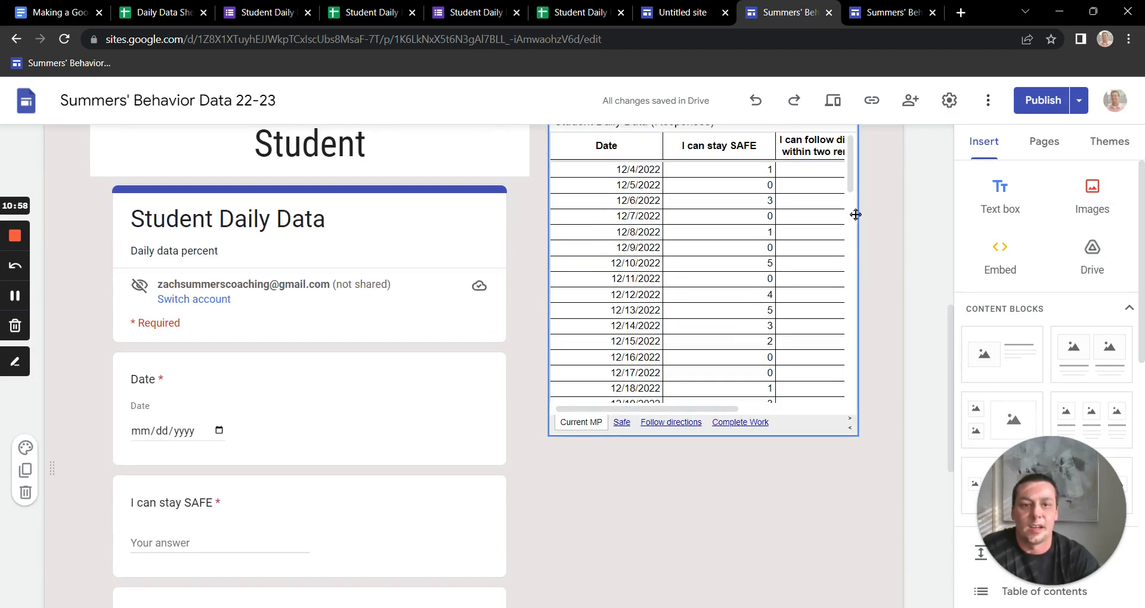
scroll(745, 334, up, 3)
click(466, 407)
scroll(466, 408, down, 3)
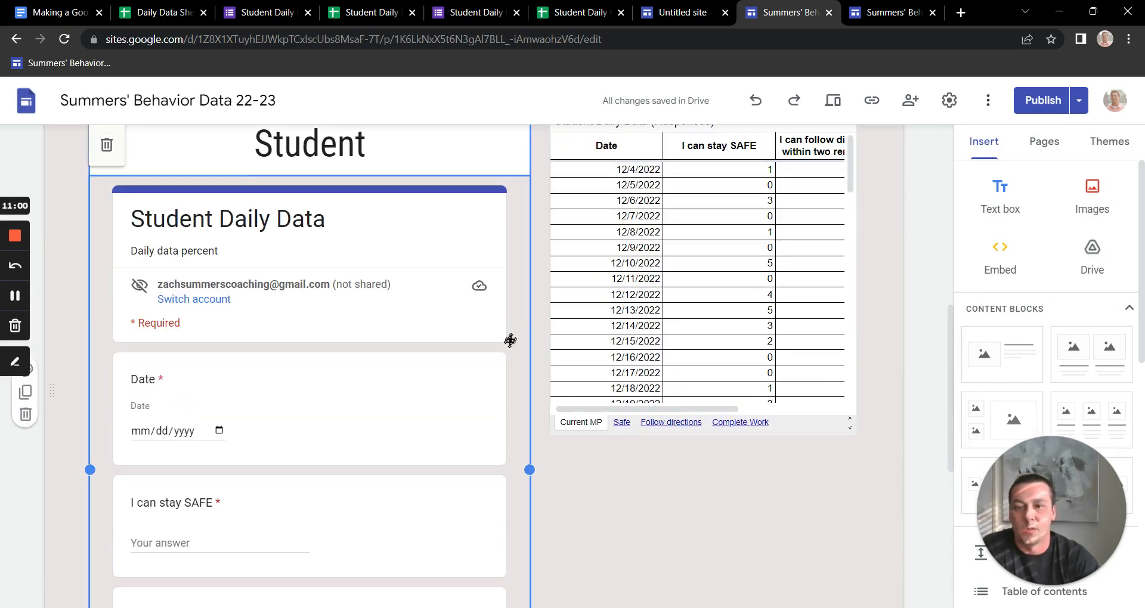
drag(532, 470, 395, 469)
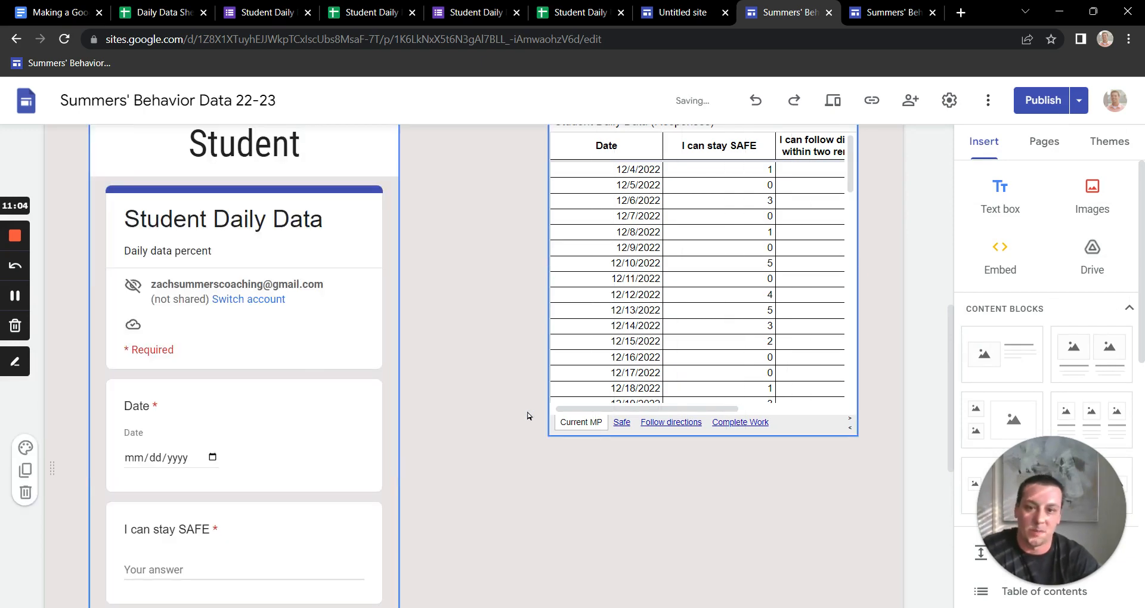
- Widen the embedded responses sheet toward the form and lengthen it down to the form's lower edge
click(547, 427)
drag(548, 435, 481, 431)
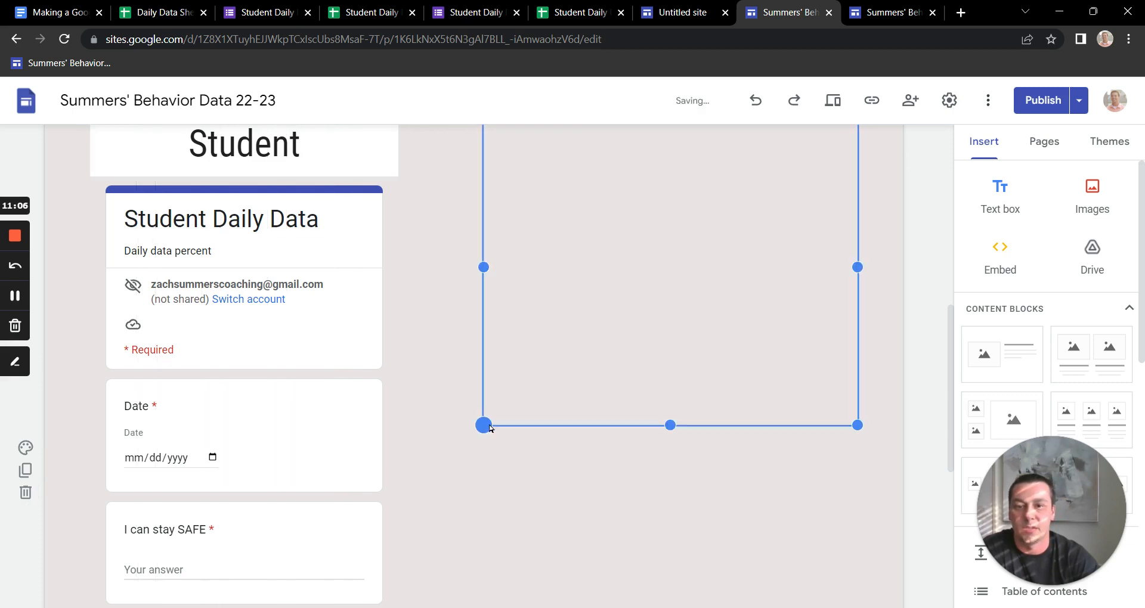
drag(669, 425, 670, 604)
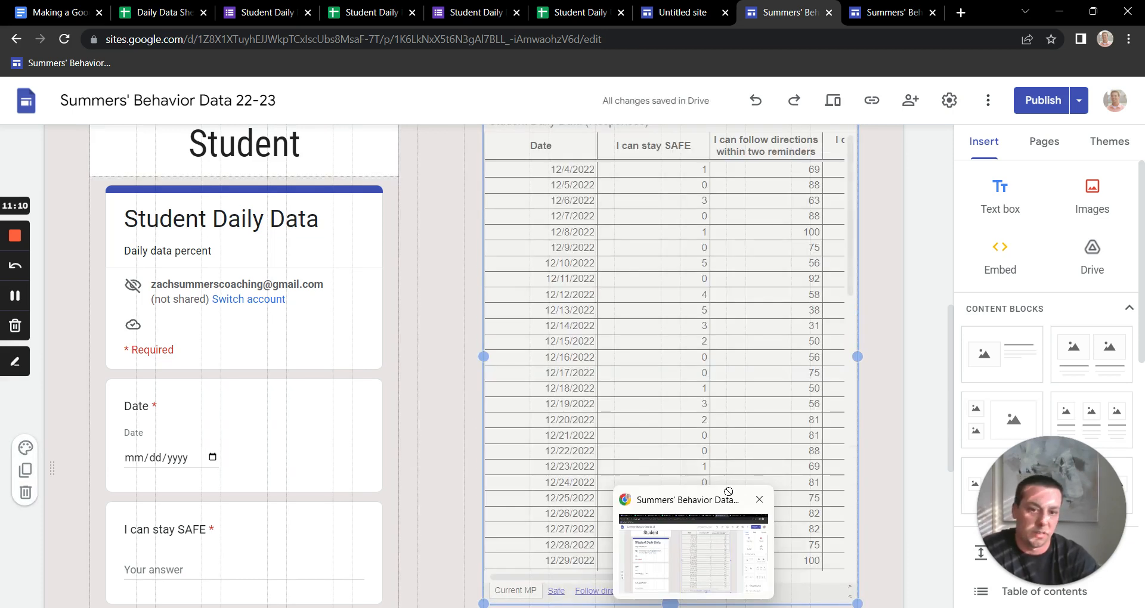
drag(728, 492, 706, 578)
scroll(696, 455, down, 6)
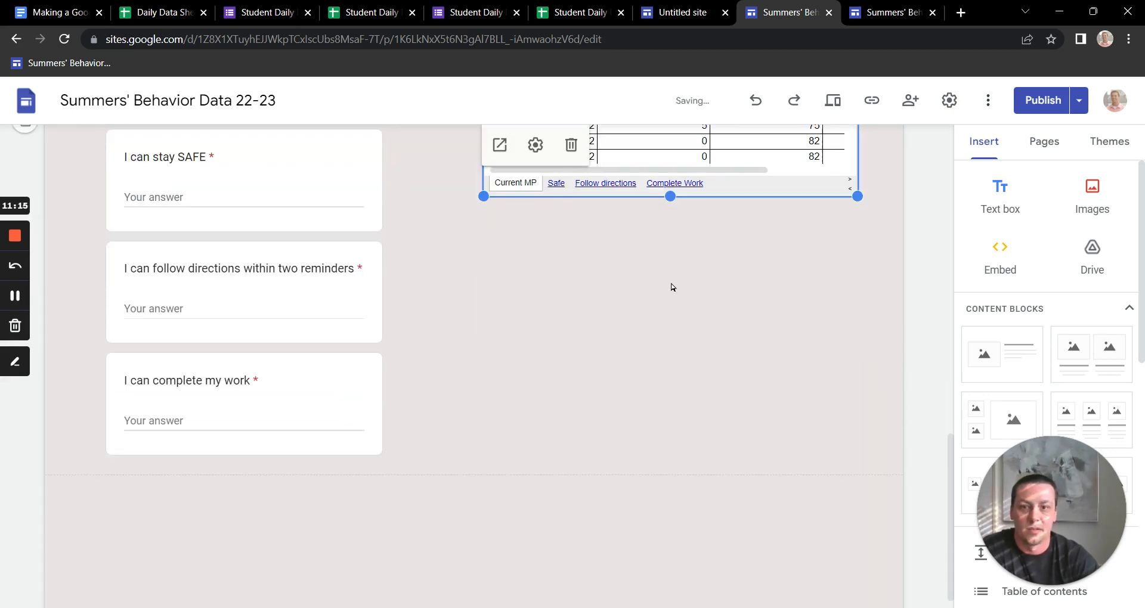
drag(674, 250, 674, 457)
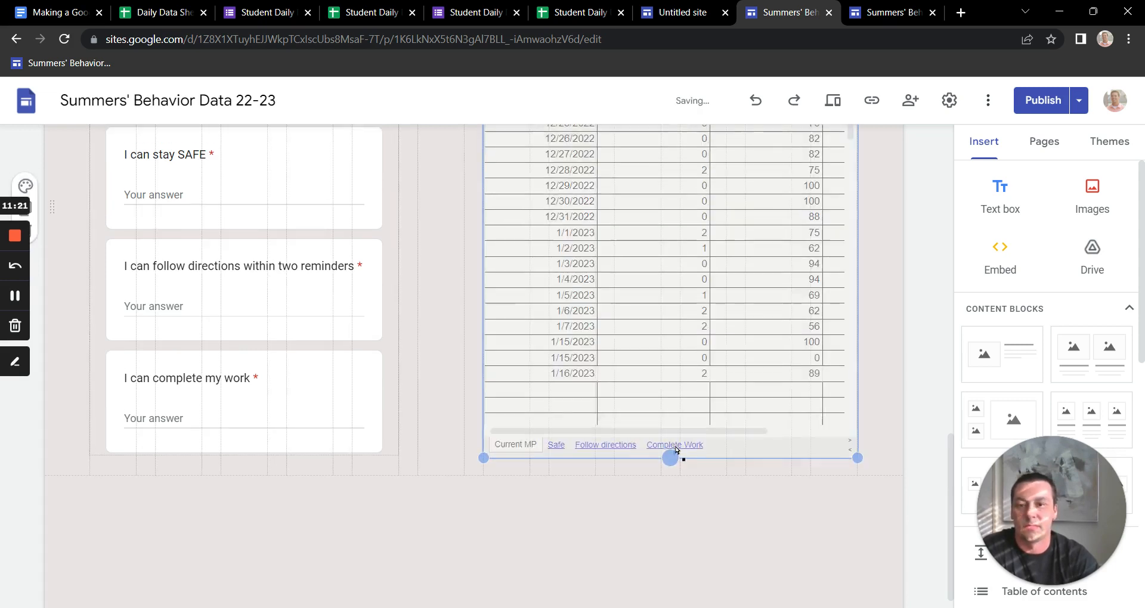
scroll(871, 405, up, 6)
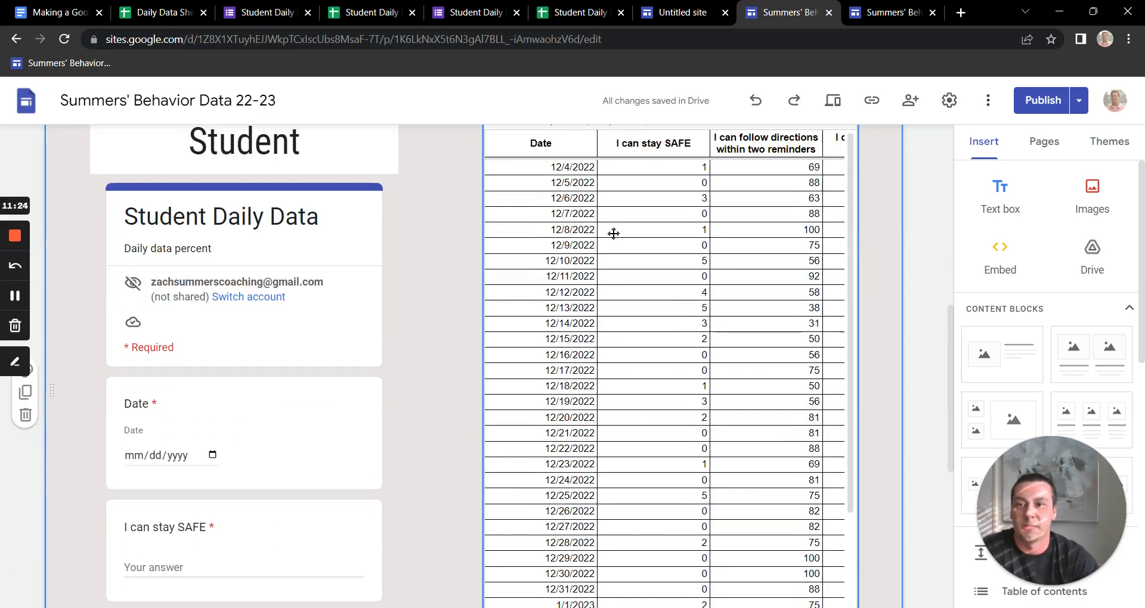
- Switch to the published Summers' Behavior Data site and look over its Student page from the header to the embedded form and sheet
click(903, 12)
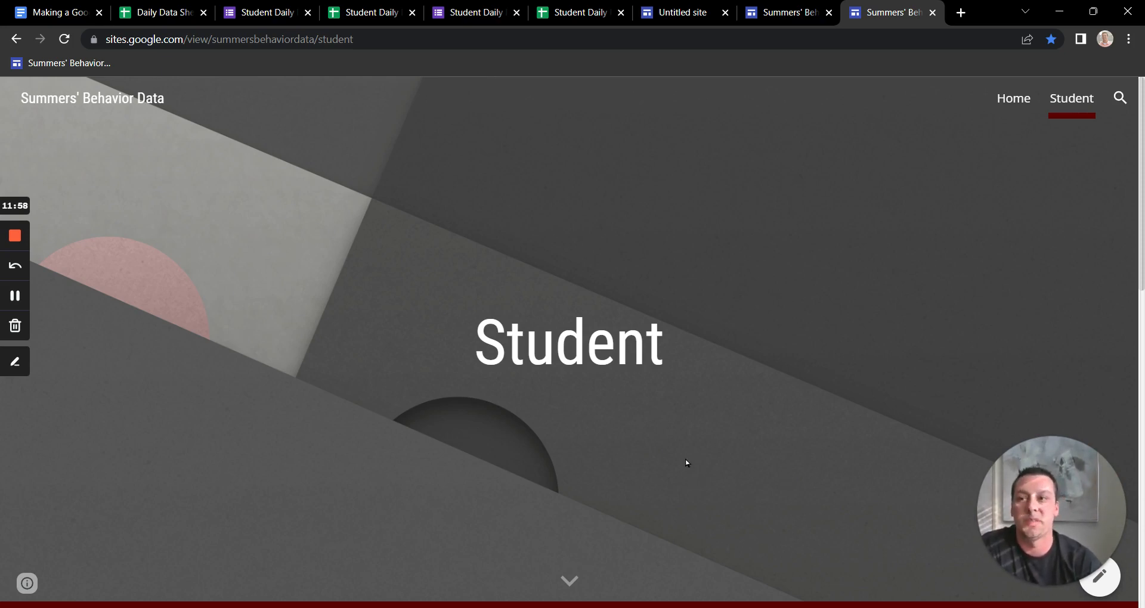
scroll(721, 432, down, 2)
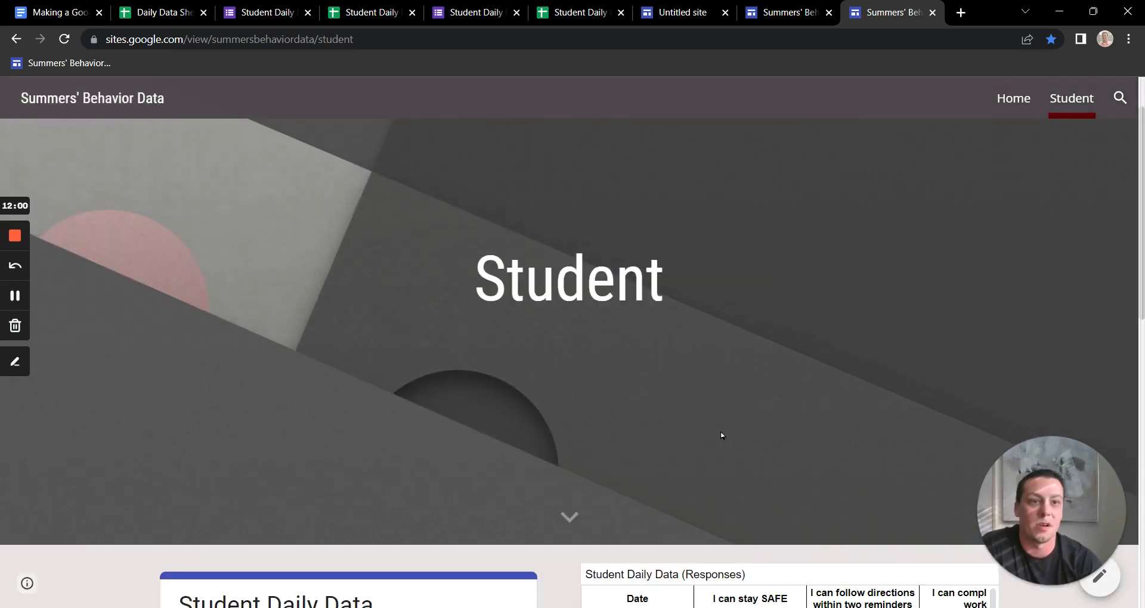
scroll(720, 432, up, 2)
scroll(745, 402, down, 3)
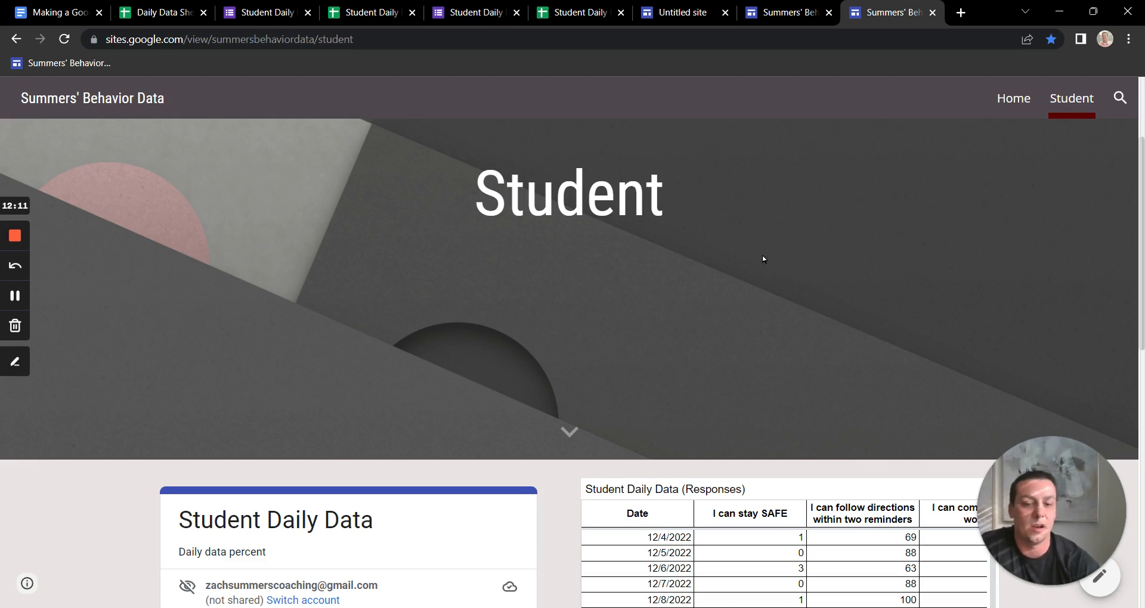
scroll(762, 256, down, 3)
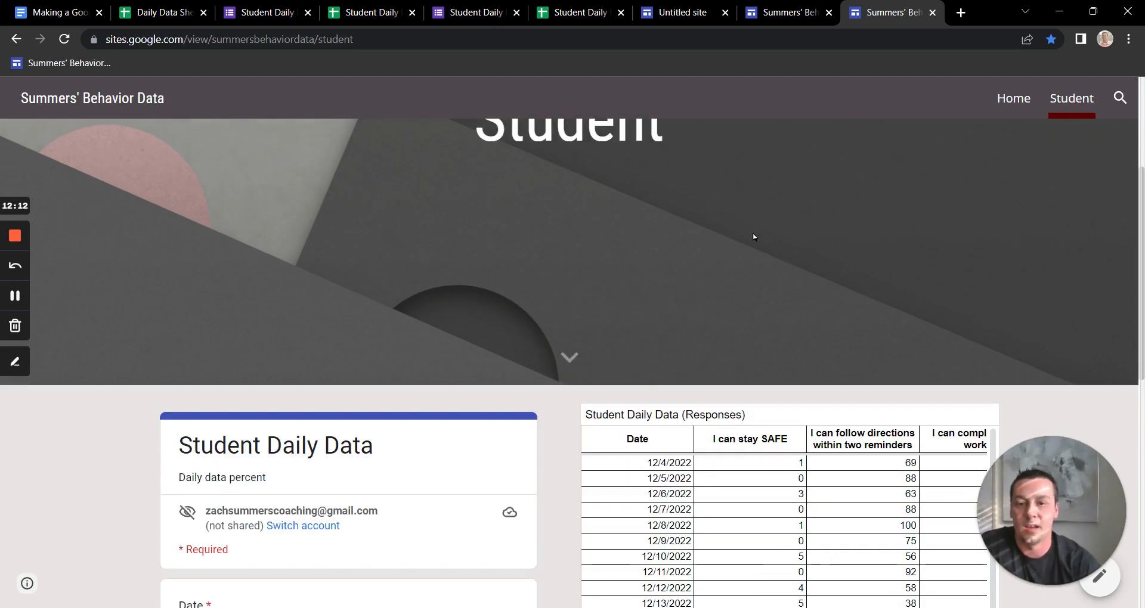
scroll(732, 240, down, 5)
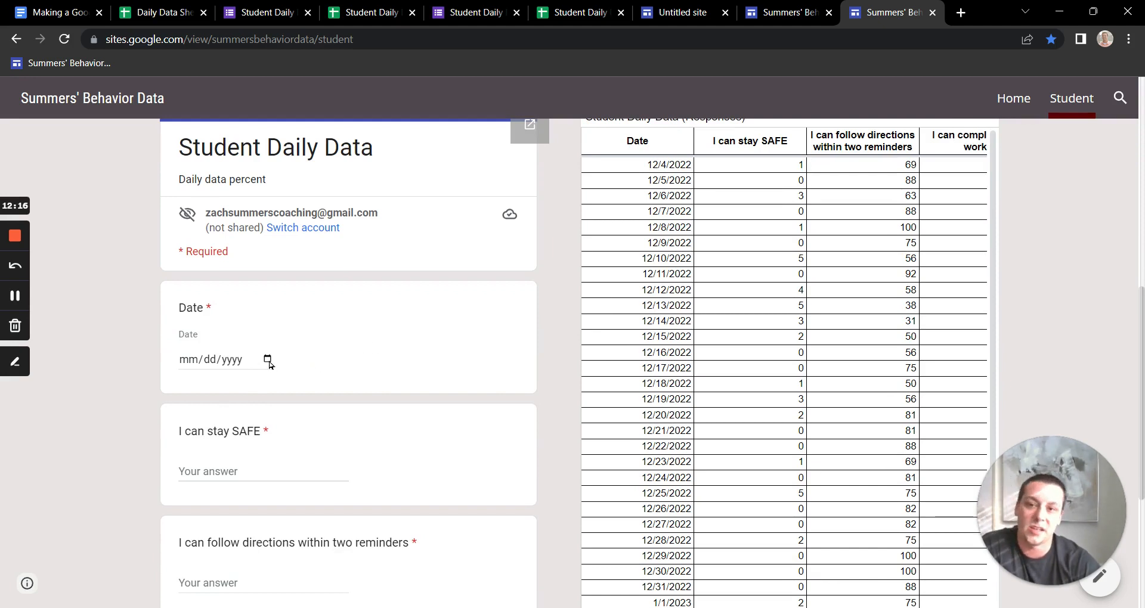
- Fill in the embedded form's Date with 01/16/2023 and I can stay SAFE with 0
click(267, 360)
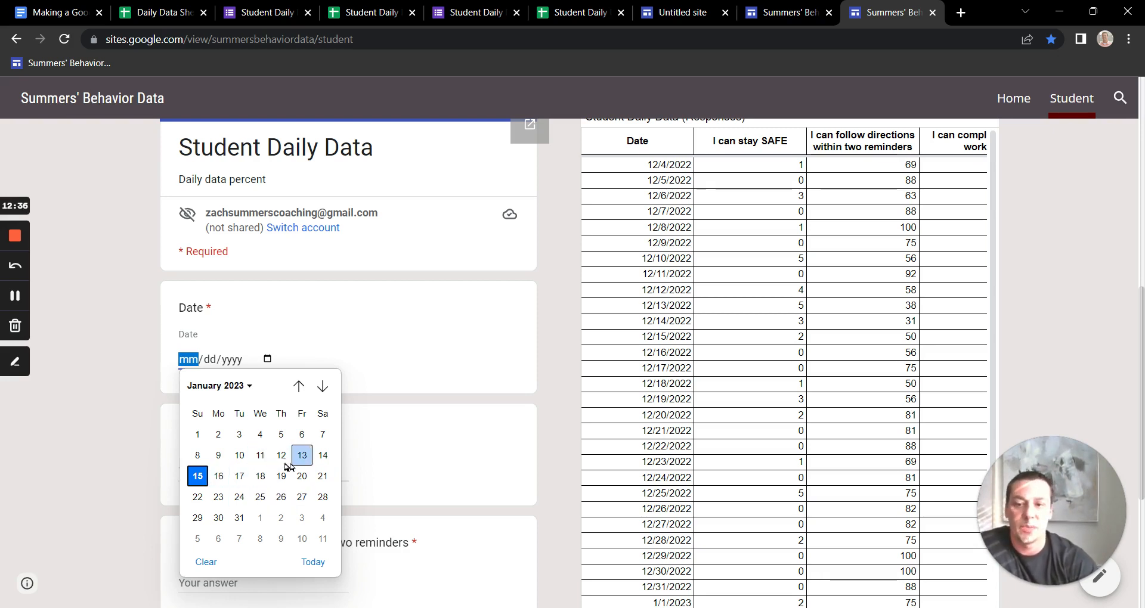
click(218, 476)
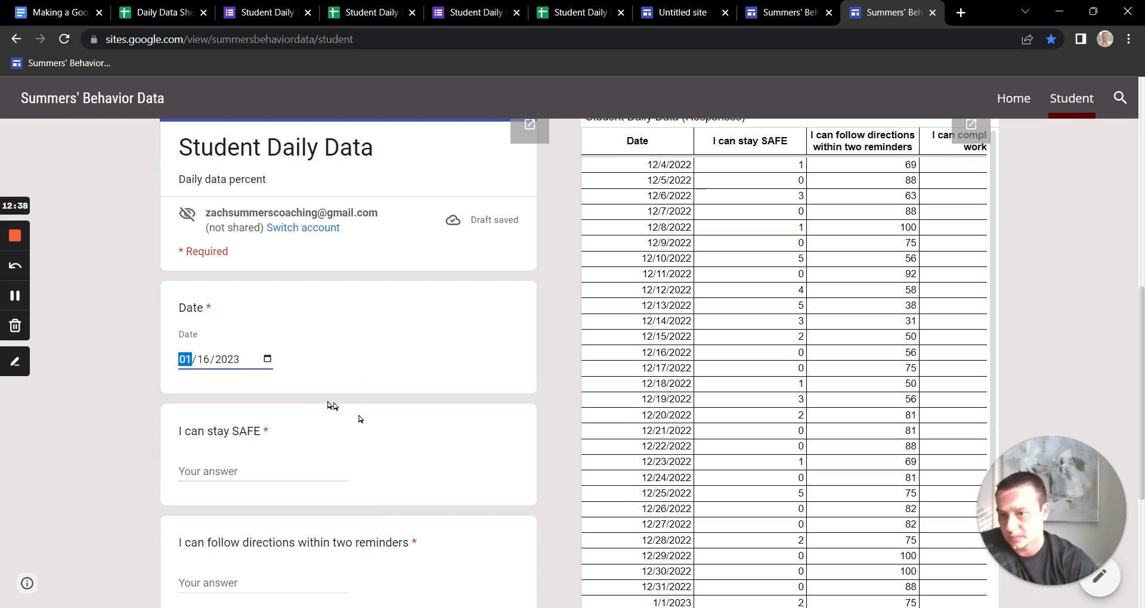
scroll(311, 403, down, 1)
click(297, 393)
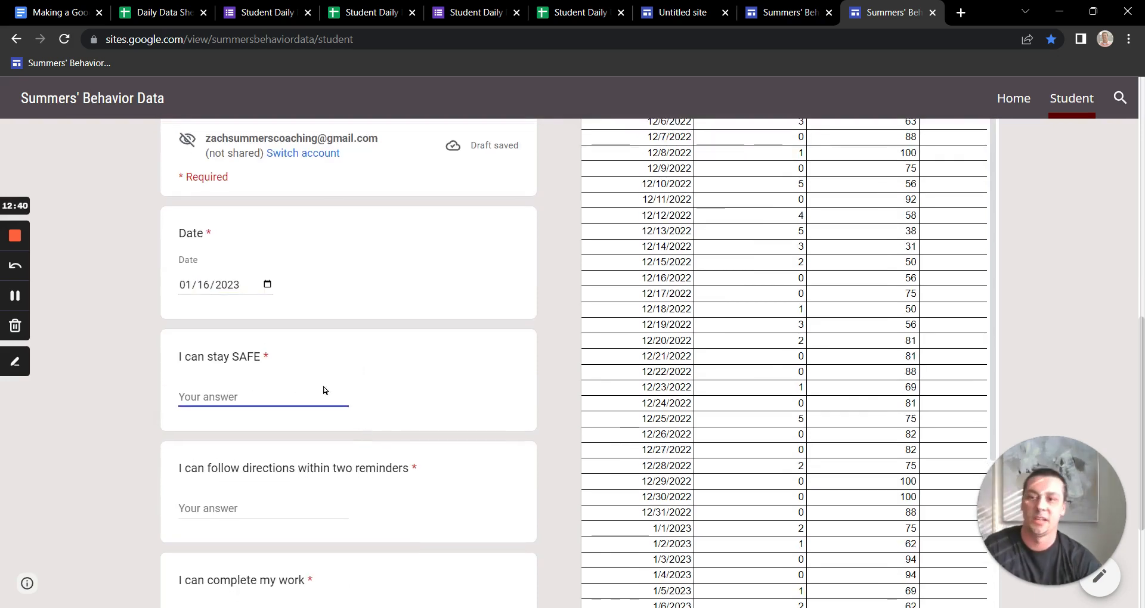
text(0)
- Answer 100 for both I can follow directions within two reminders and I can complete my work, and submit the form
click(247, 508)
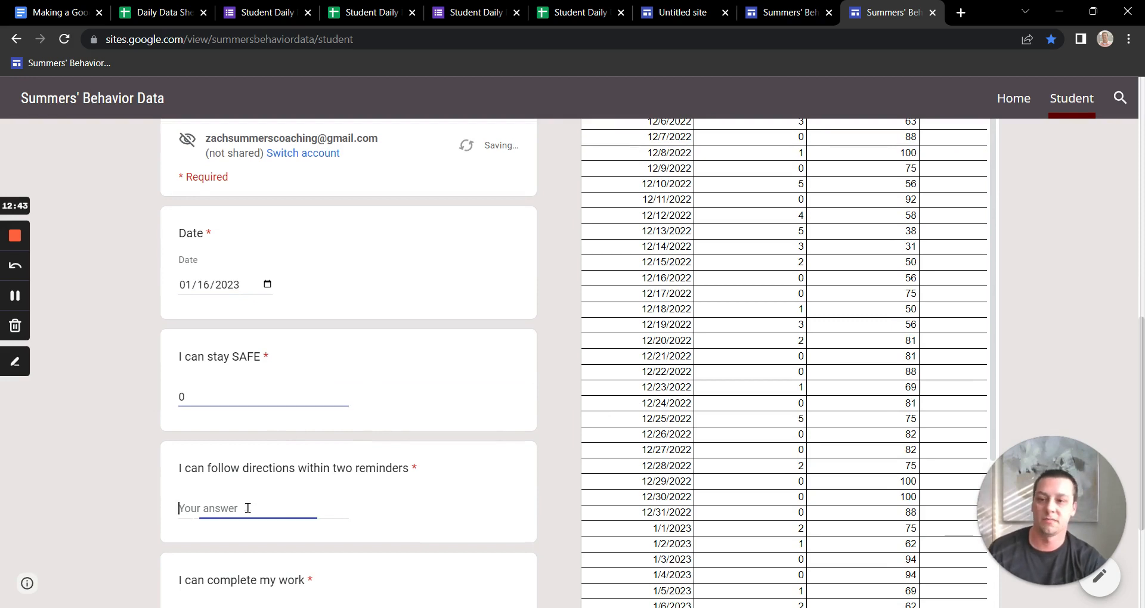
text(100)
scroll(263, 495, down, 3)
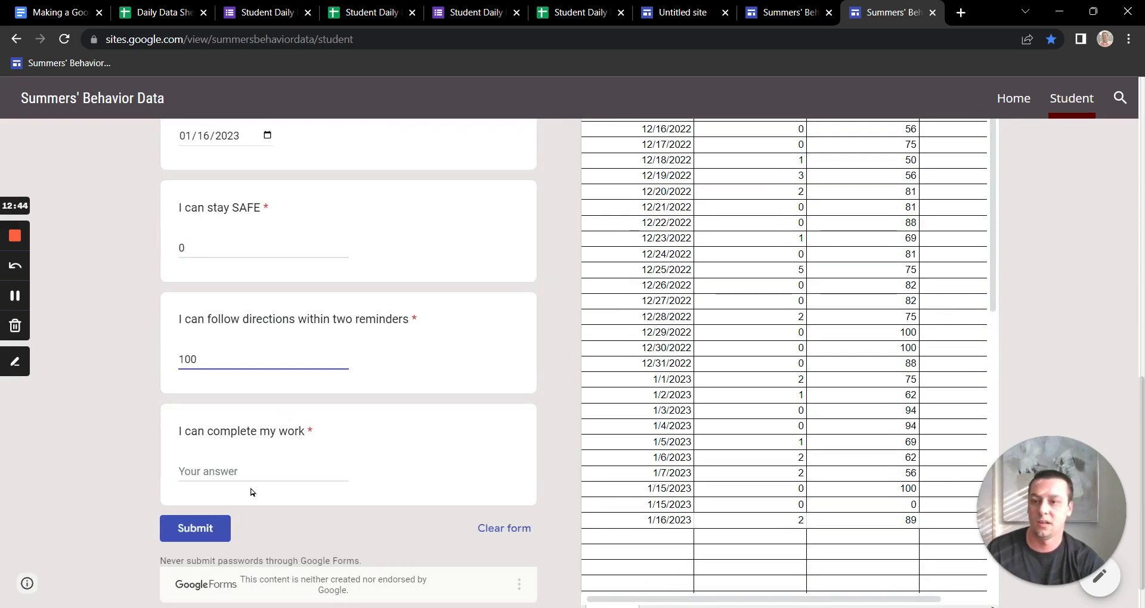
click(256, 473)
text(100)
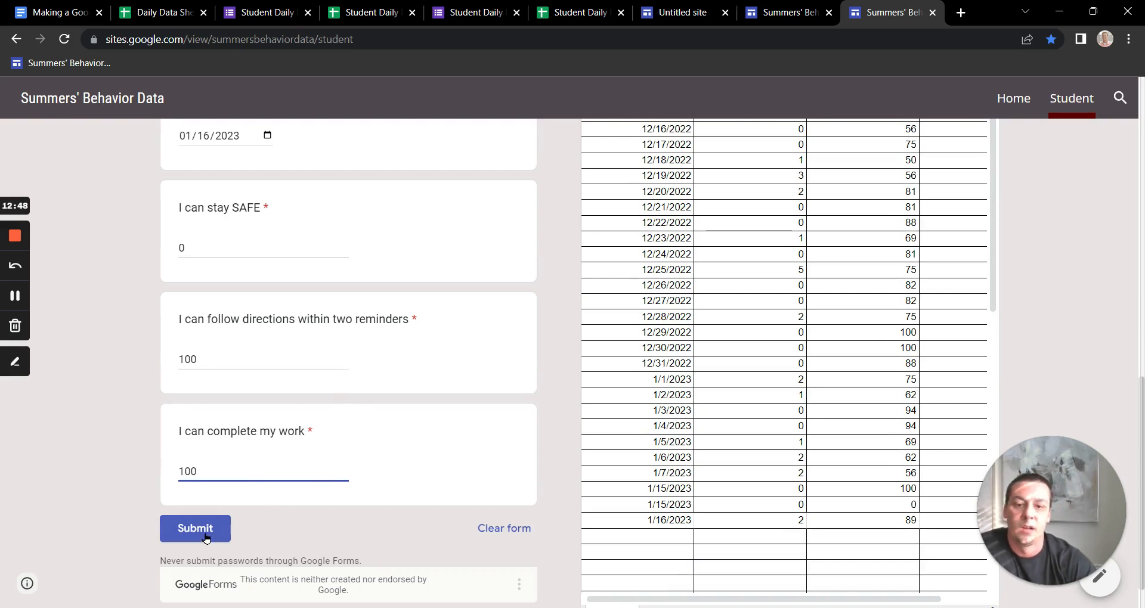
click(185, 535)
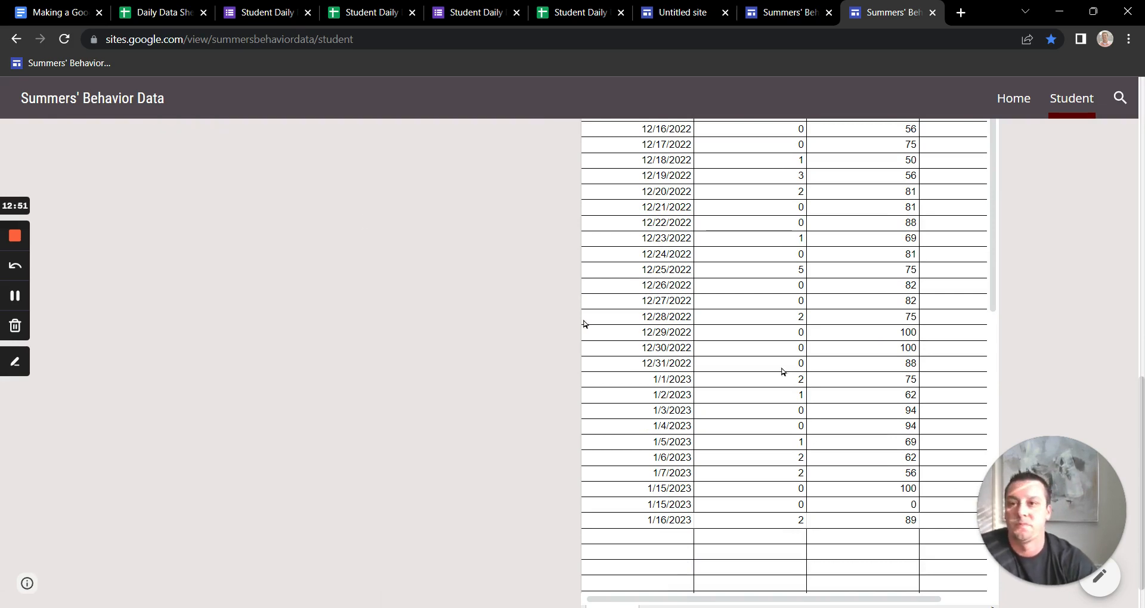
- Reload the published page and check every column of the newest entry in the embedded responses sheet
scroll(780, 498, up, 10)
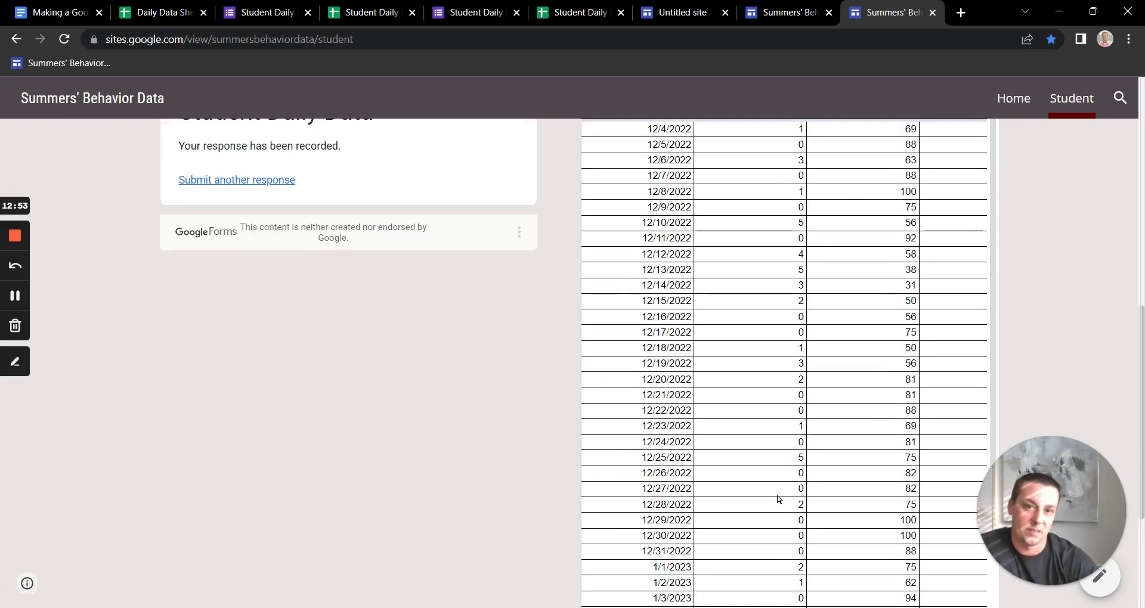
scroll(487, 446, down, 3)
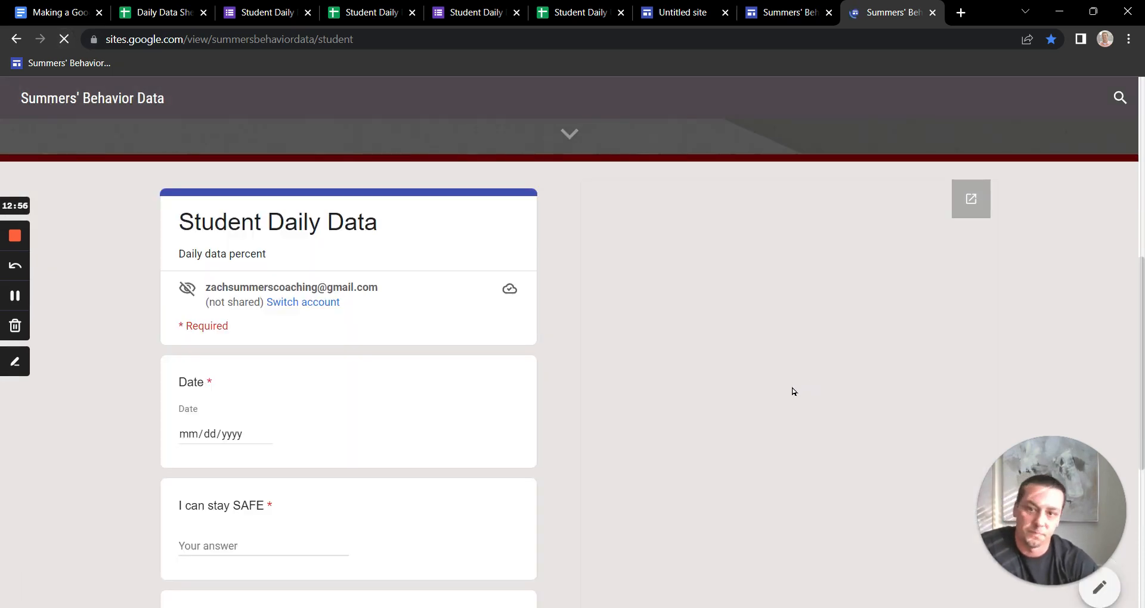
scroll(791, 391, down, 3)
scroll(806, 350, down, 3)
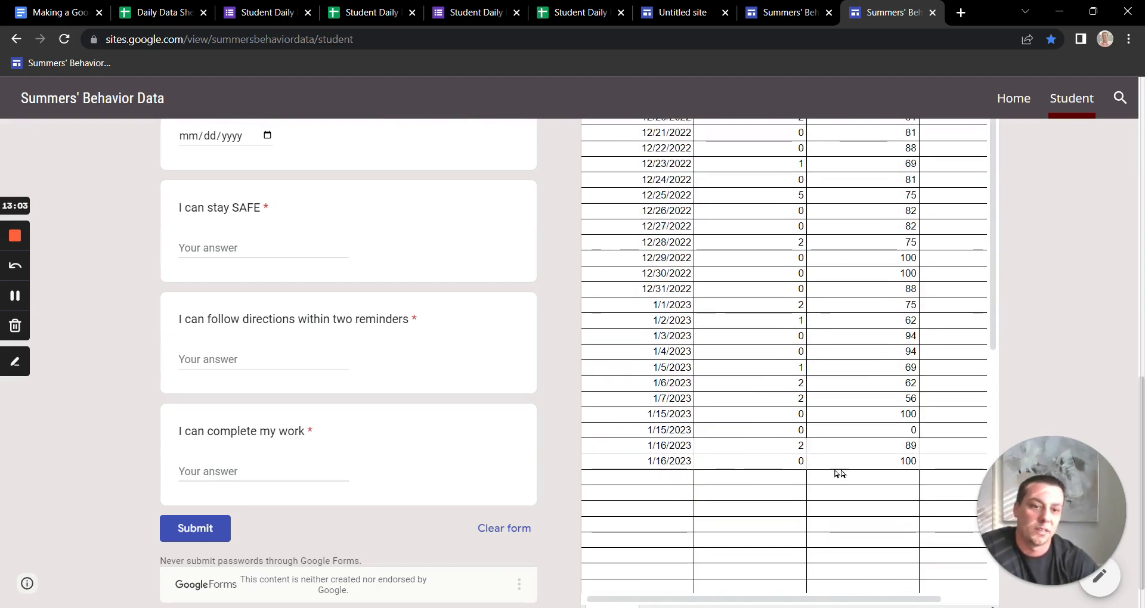
drag(851, 600, 890, 600)
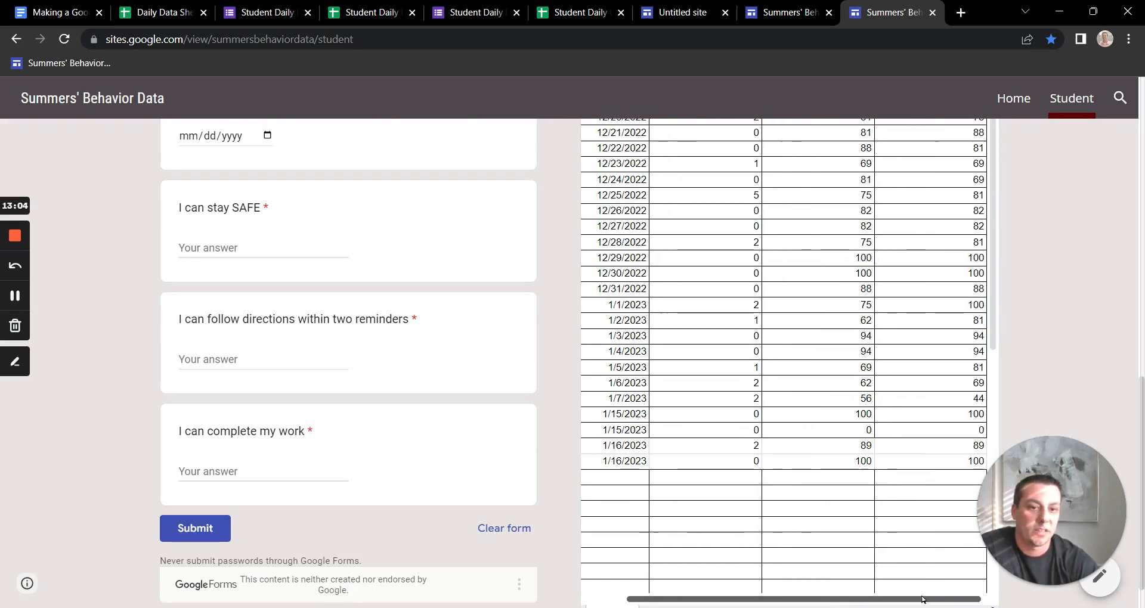
- View the Safe and Follow directions trendline charts within the embedded responses sheet
scroll(952, 470, down, 5)
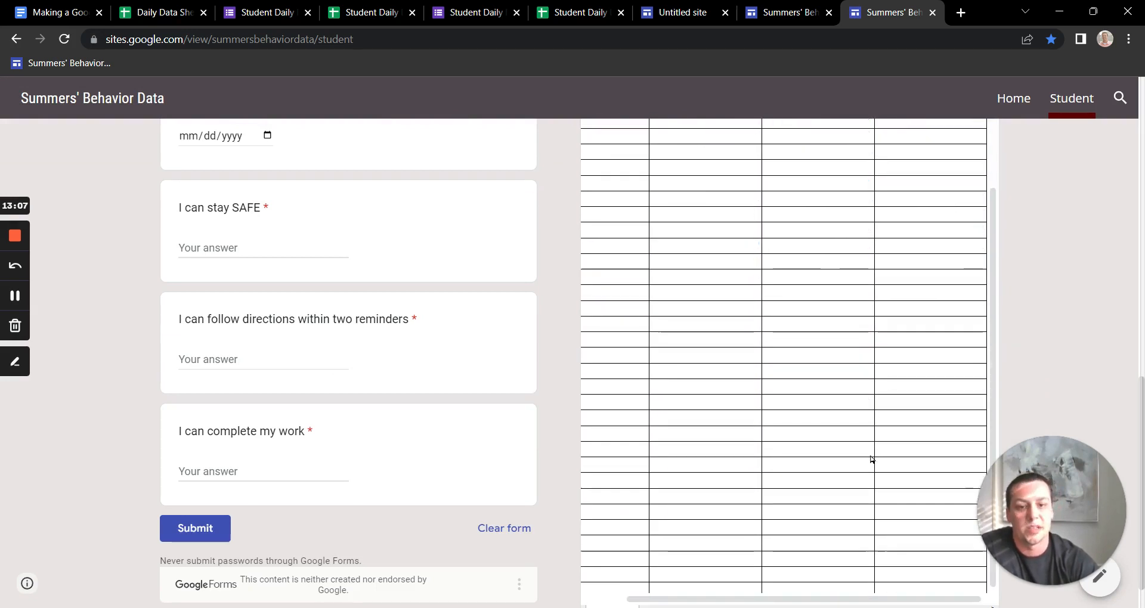
scroll(1075, 318, down, 1)
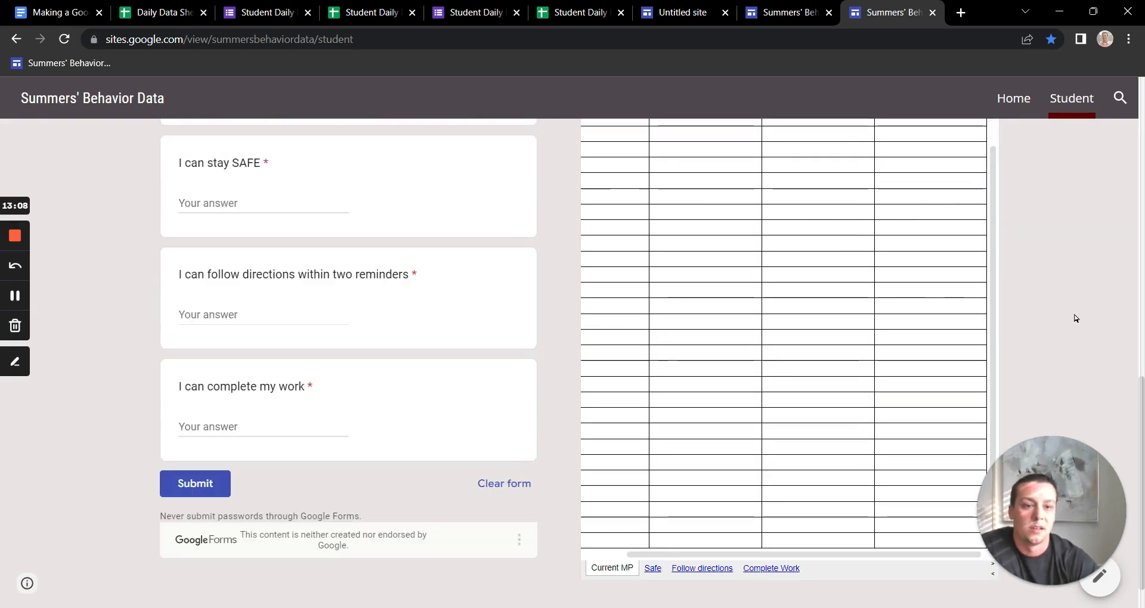
click(653, 568)
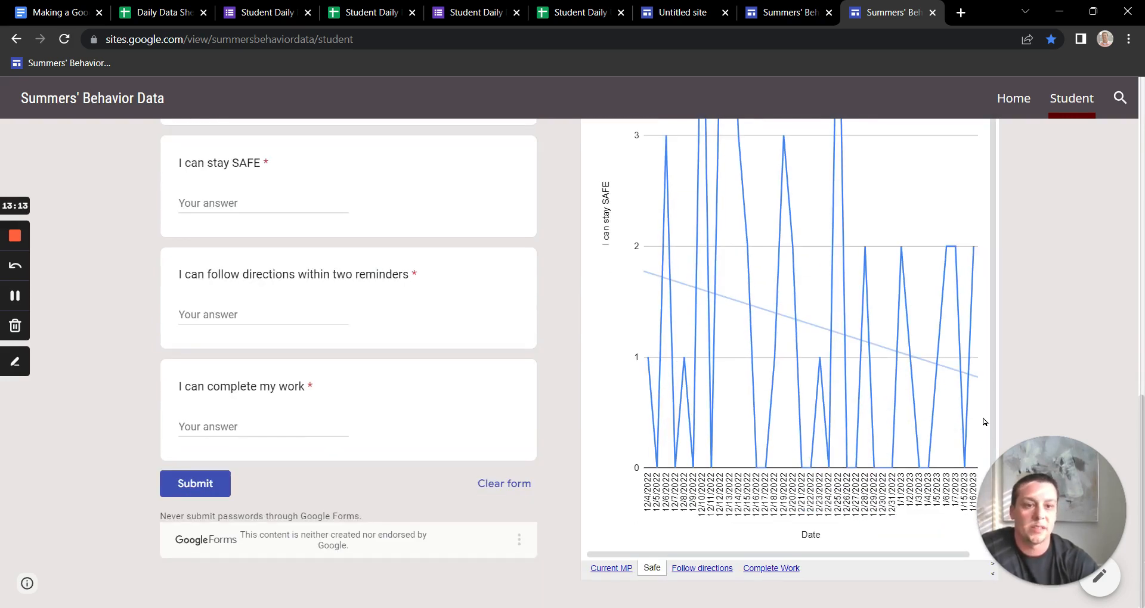
click(717, 570)
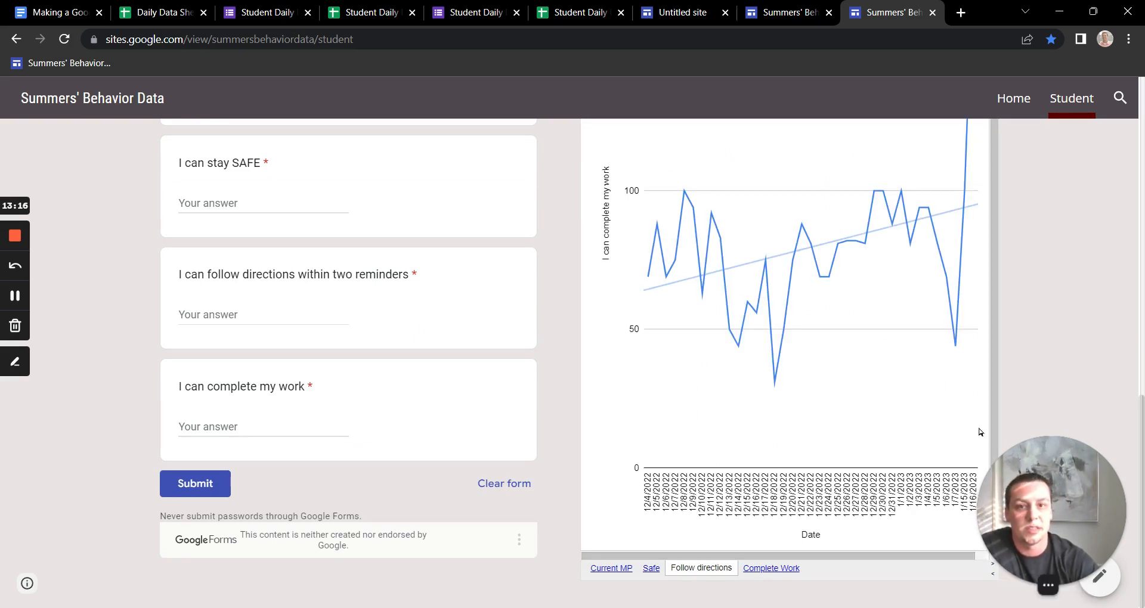
scroll(980, 432, up, 3)
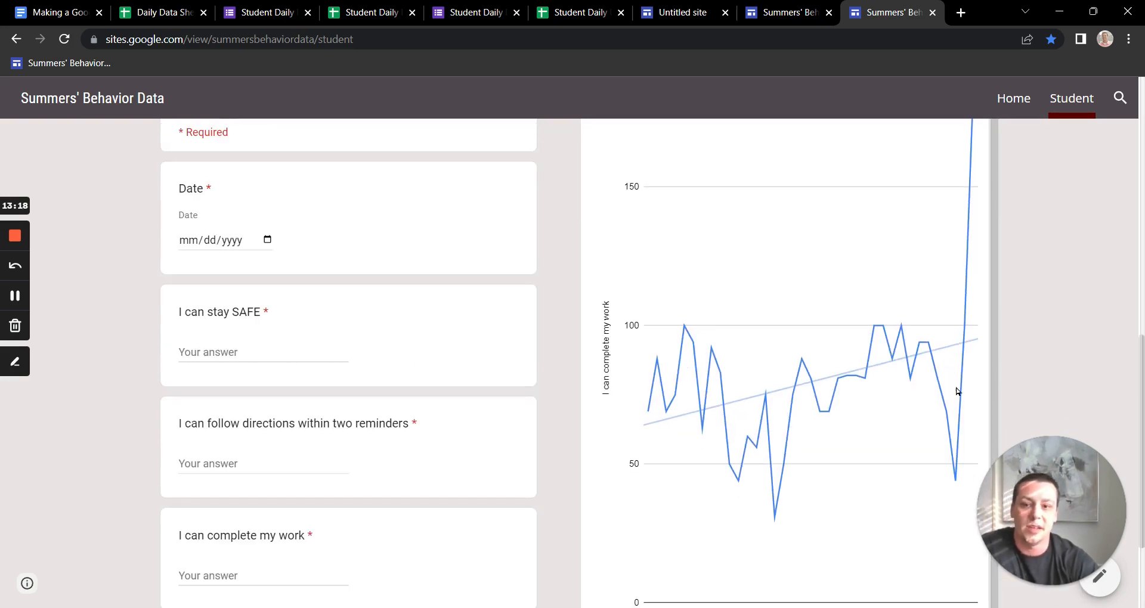
scroll(944, 301, up, 5)
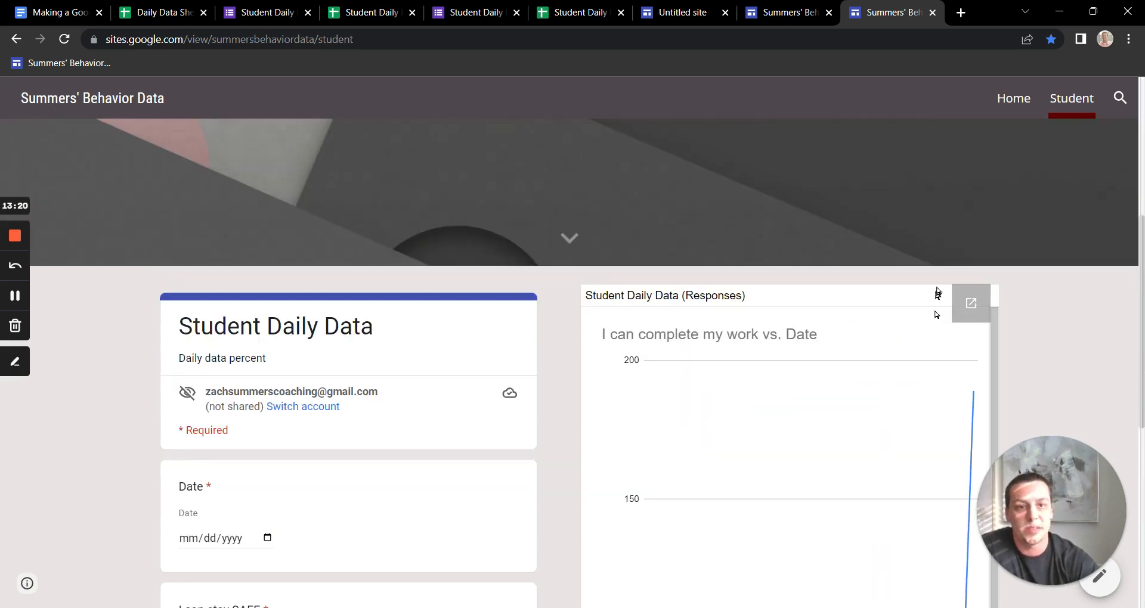
- Open the embedded responses sheet in its own Google Sheets tab and go to its newest entries
click(970, 302)
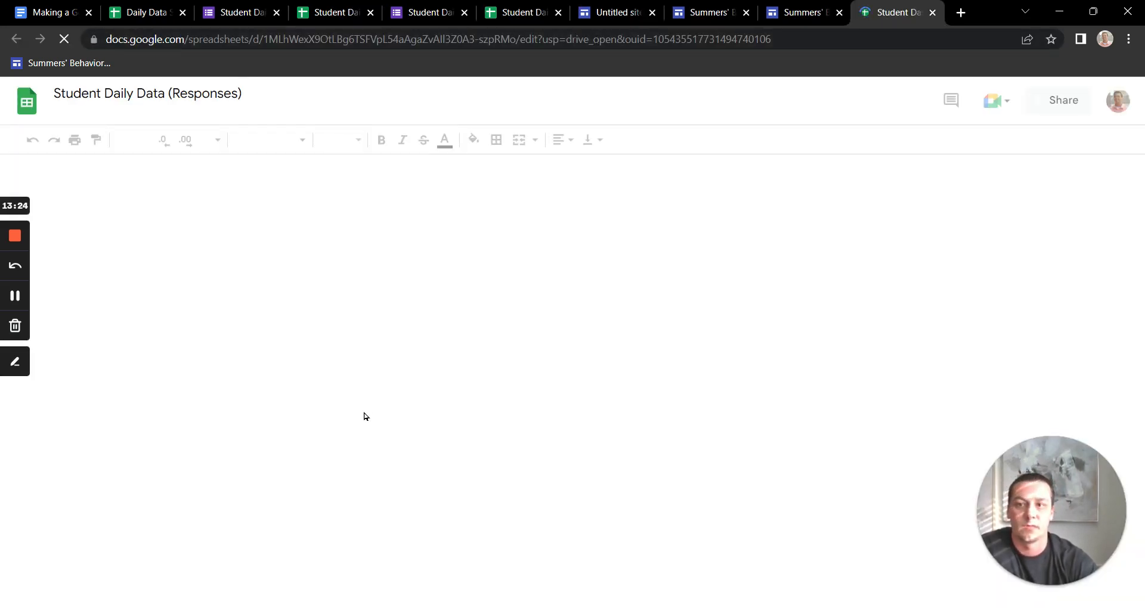
scroll(212, 423, down, 3)
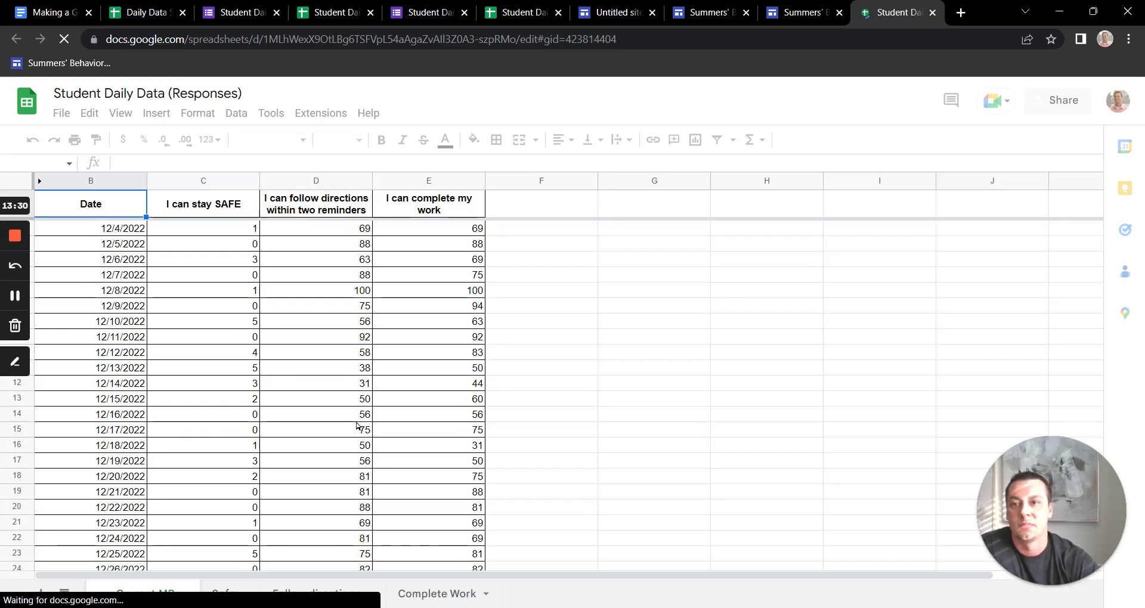
scroll(197, 432, down, 6)
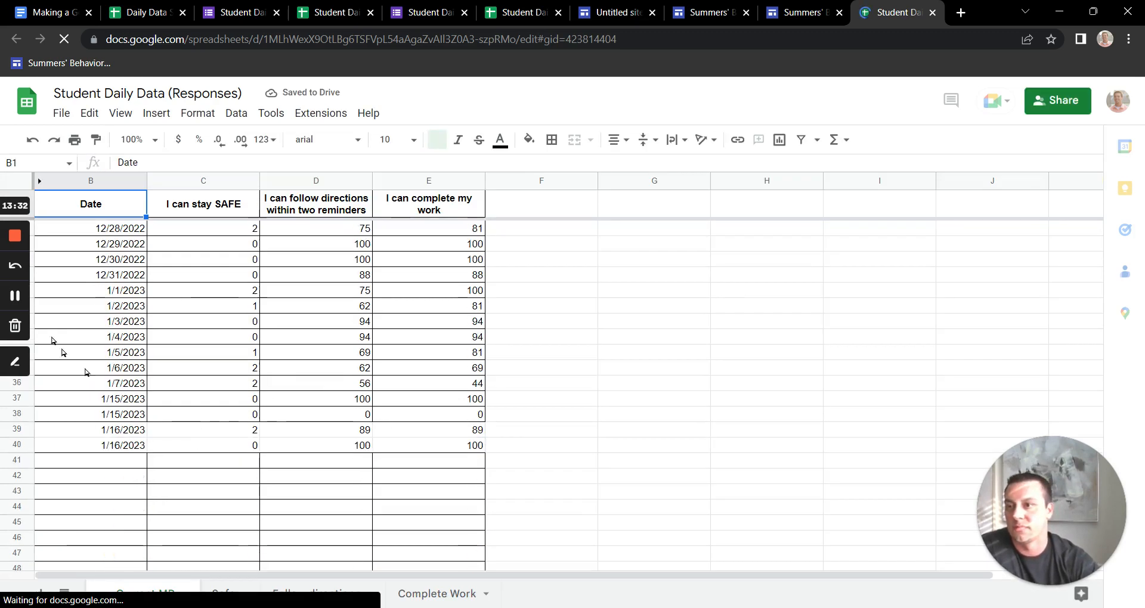
- Change the date of the last entry in cell B40 to 1/17/2023
click(121, 450)
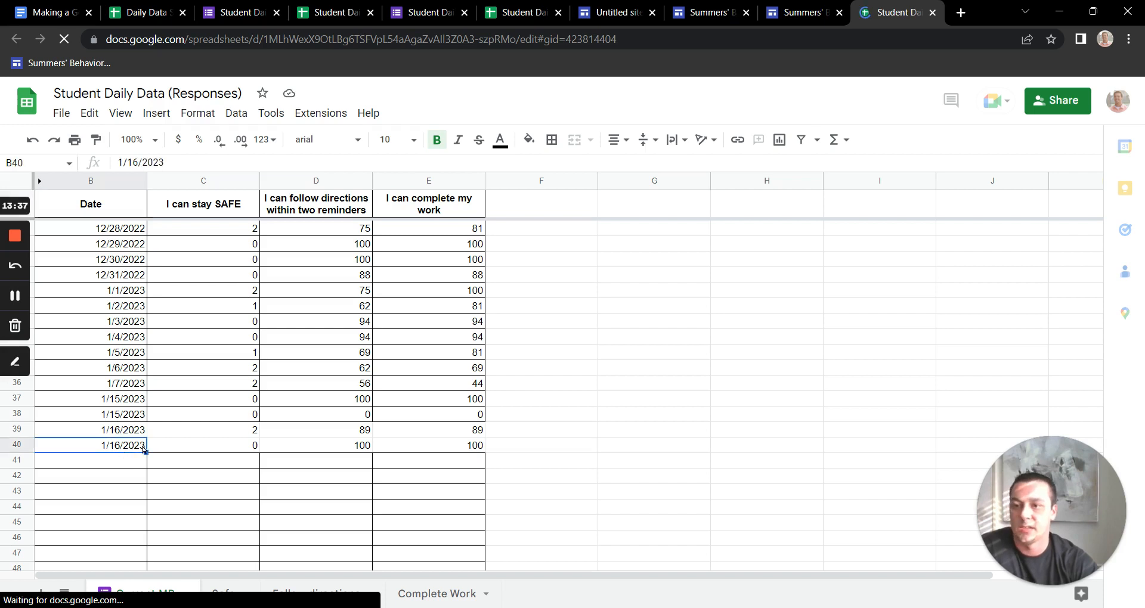
key(Return)
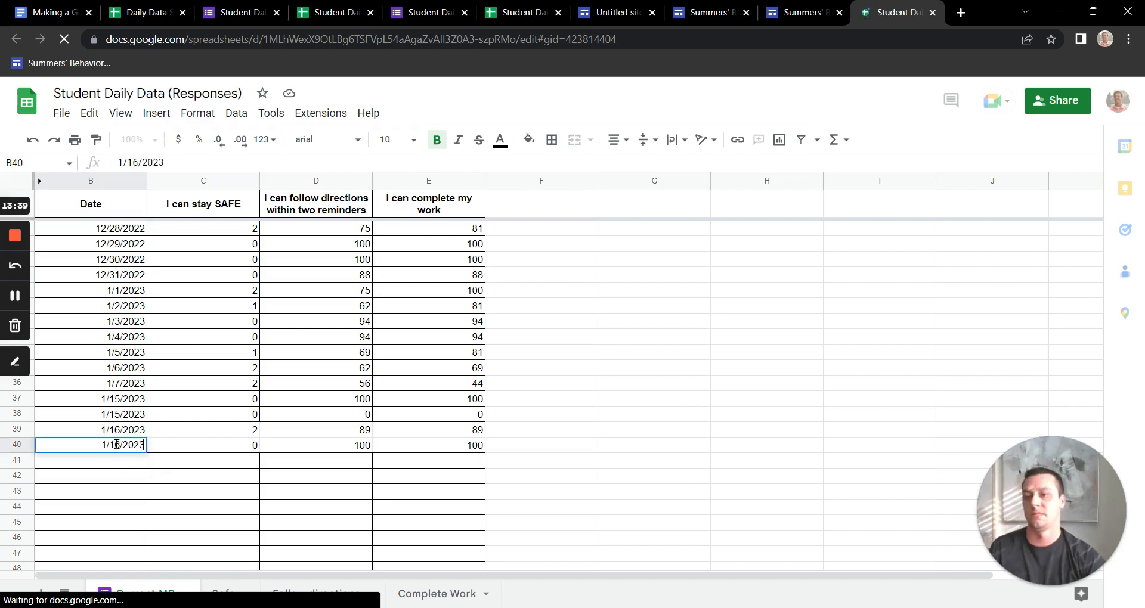
key(Left)
key(Left)
key(Left)
key(Left)
key(Left)
key(BackSpace)
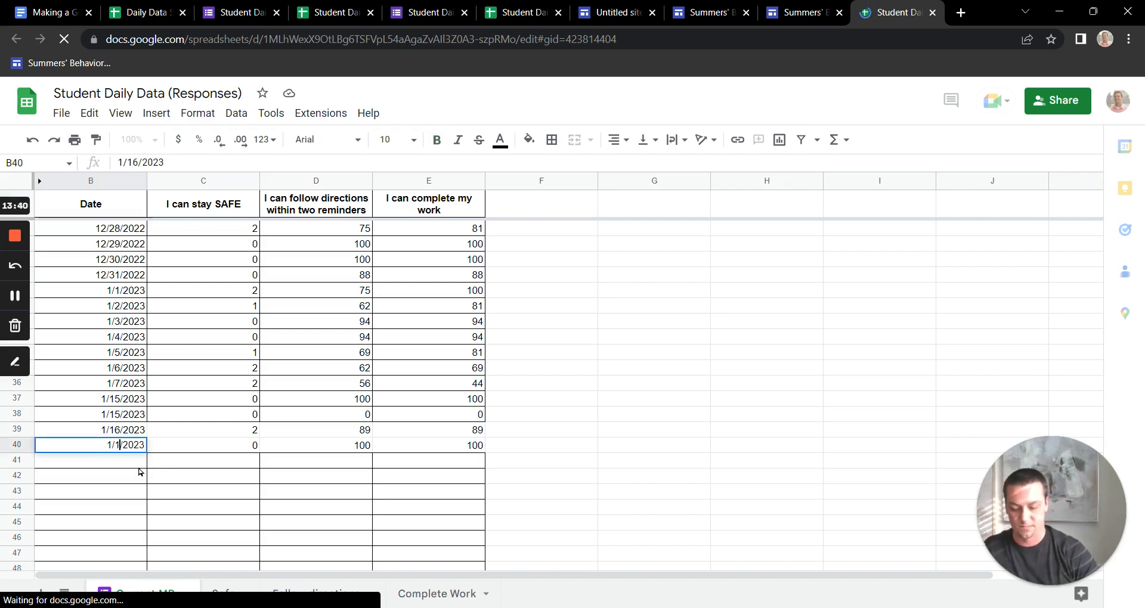
text(7)
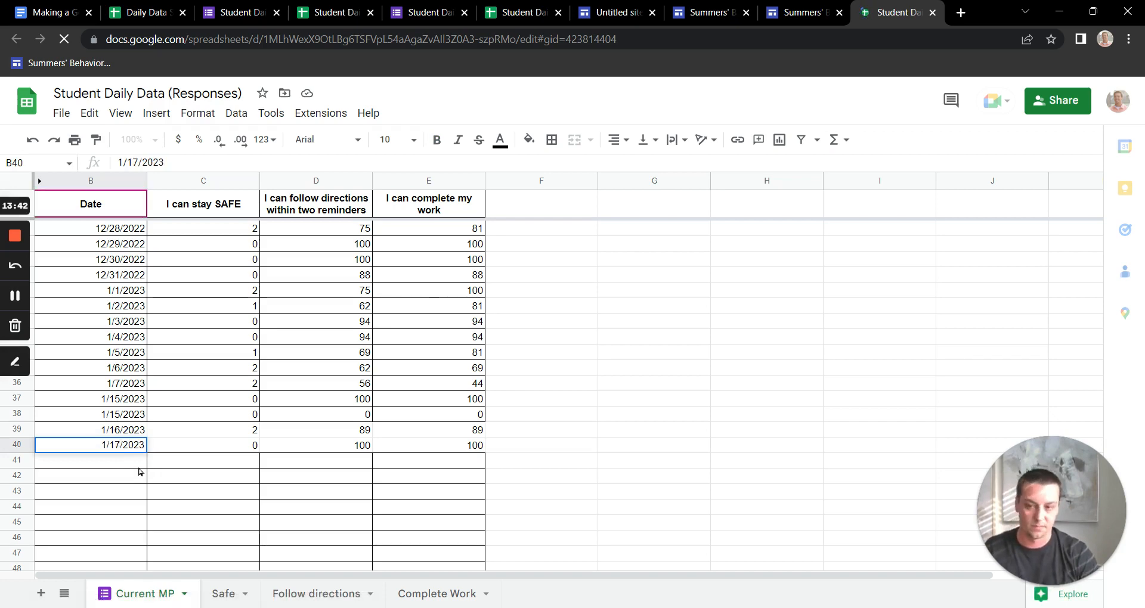
key(Return)
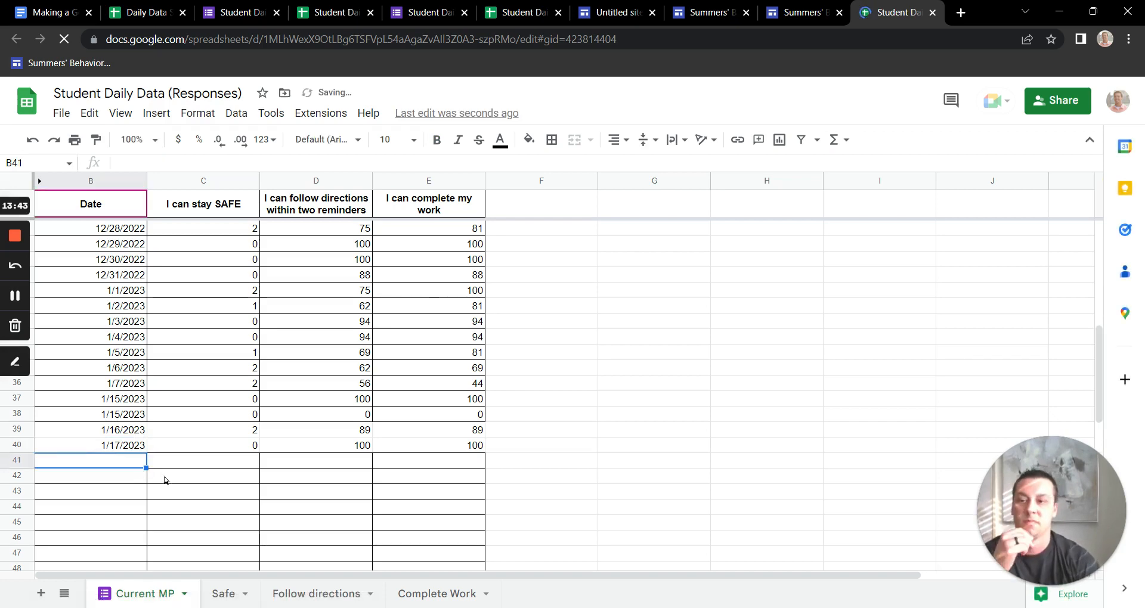
- Open the Safe chart sheet, dismiss the server error, and reload the spreadsheet
click(225, 597)
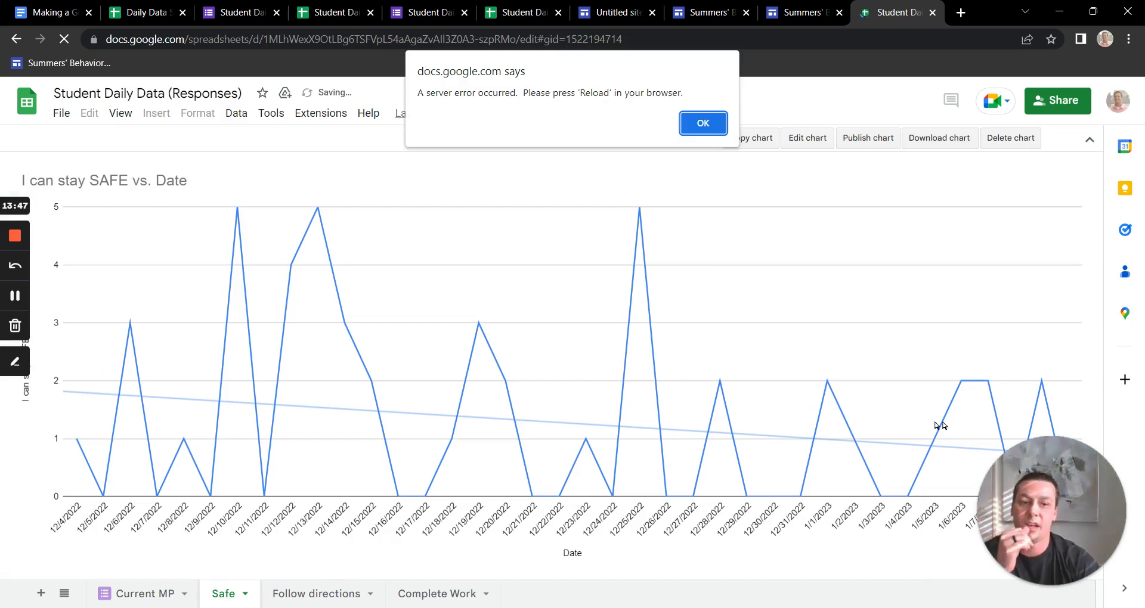
click(704, 123)
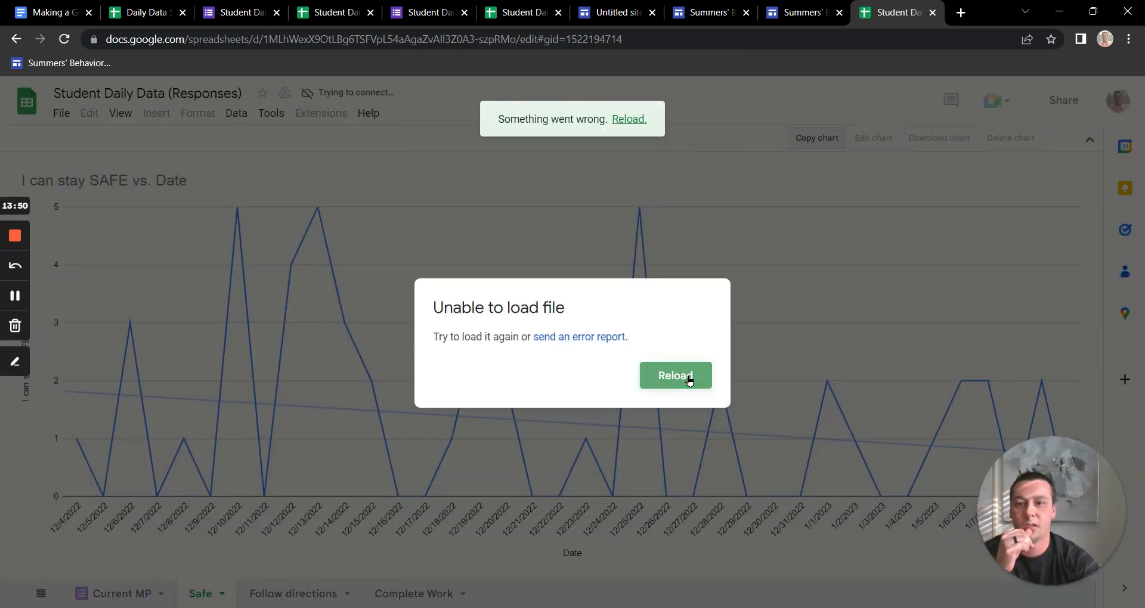
click(675, 376)
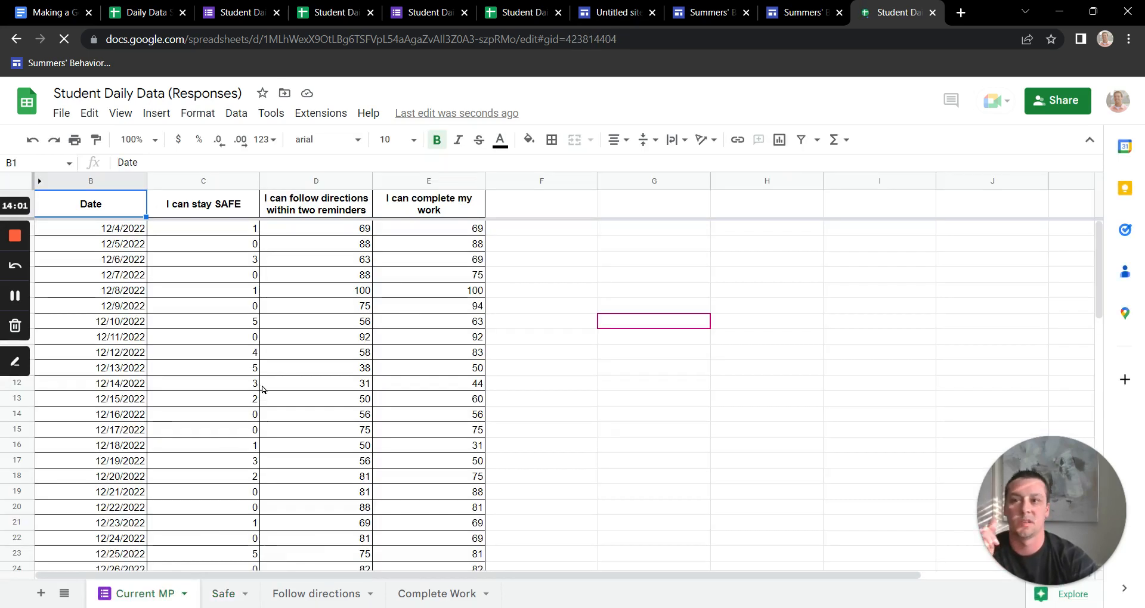
- Sum the "I can stay SAFE" scores in C6:C40 with the SUM function in cell C41
scroll(262, 262, down, 1)
click(256, 233)
drag(248, 469, 250, 511)
scroll(248, 471, down, 2)
scroll(248, 477, down, 5)
scroll(251, 268, up, 2)
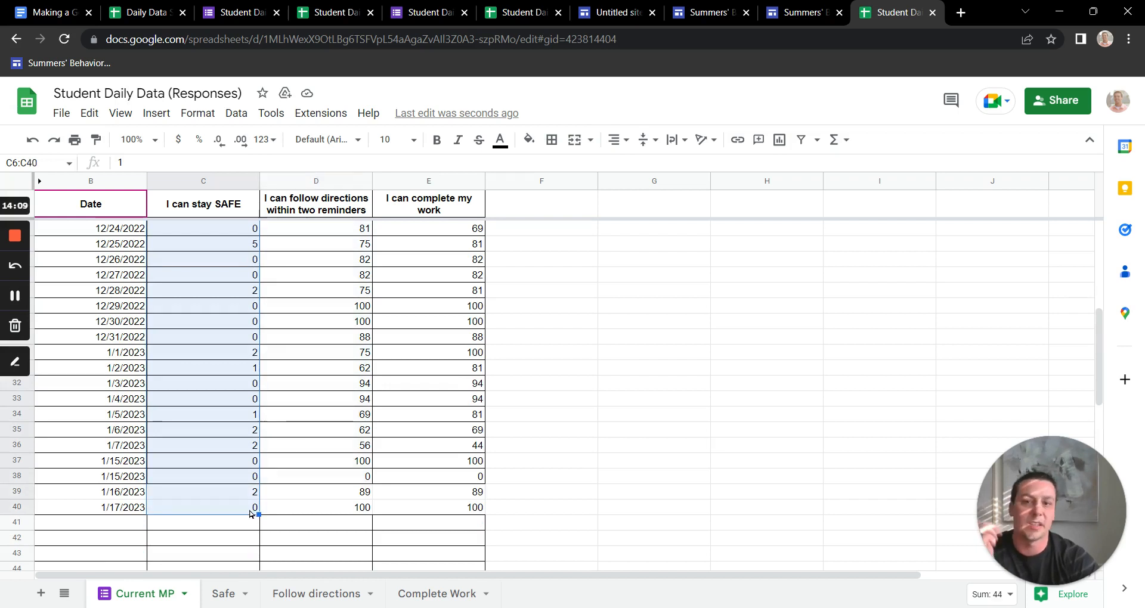
click(846, 144)
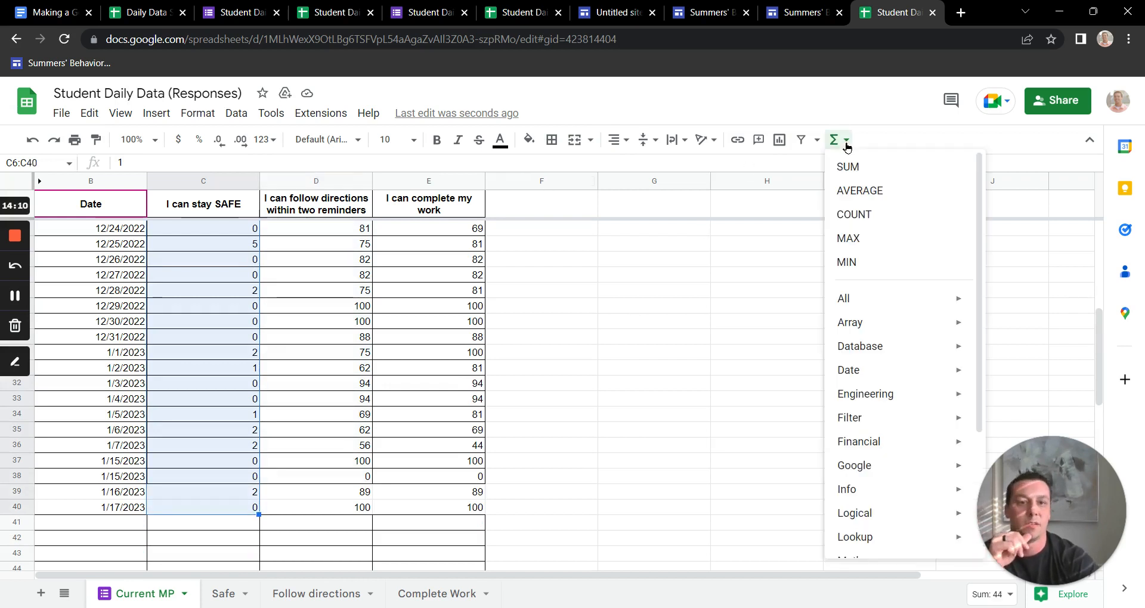
click(879, 173)
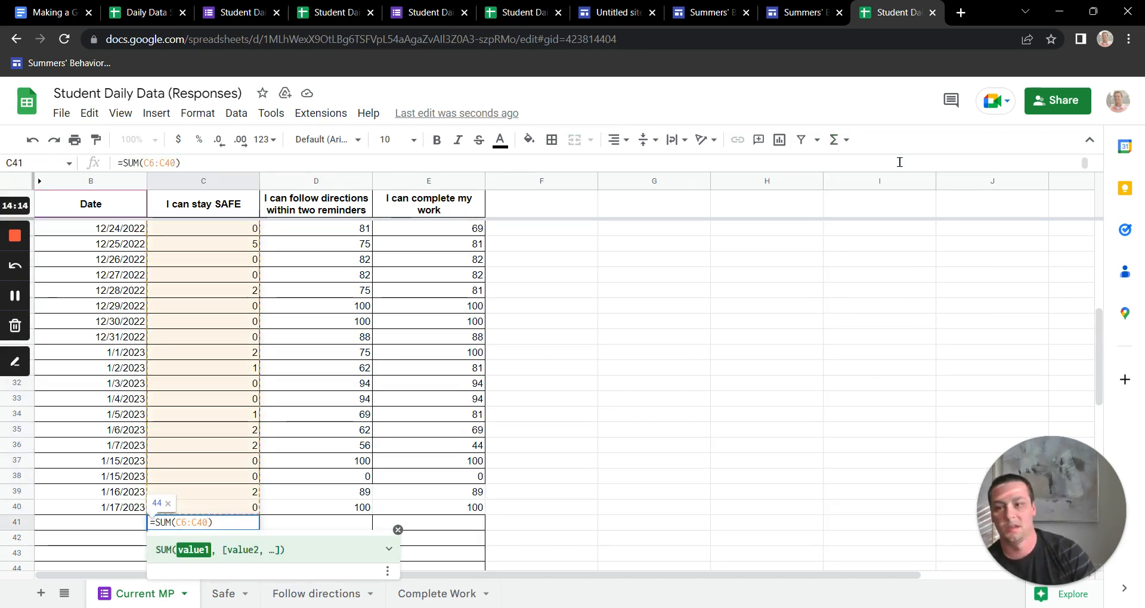
key(Return)
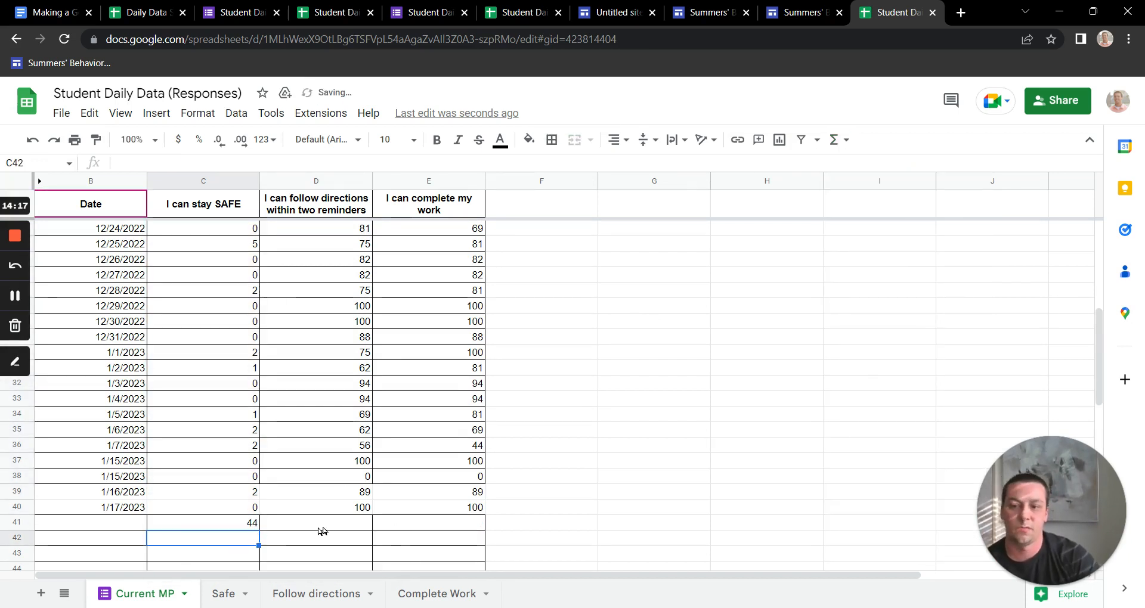
key(Up)
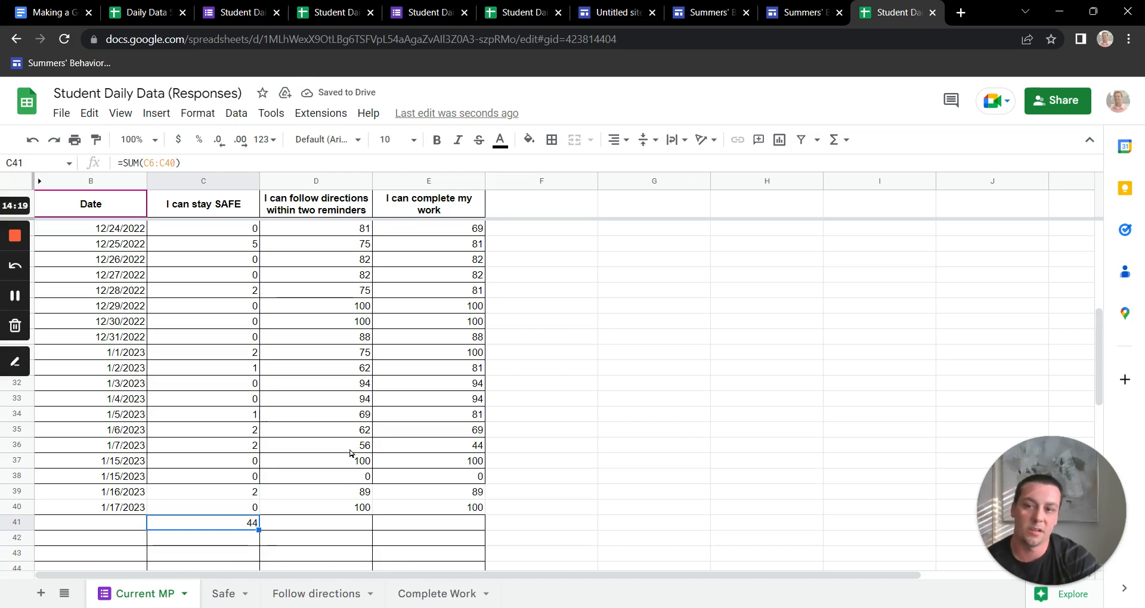
- Average the "I can follow directions within two reminders" scores in D2:D40 with the AVERAGE function in cell D41
scroll(355, 453, up, 7)
drag(360, 233, 356, 459)
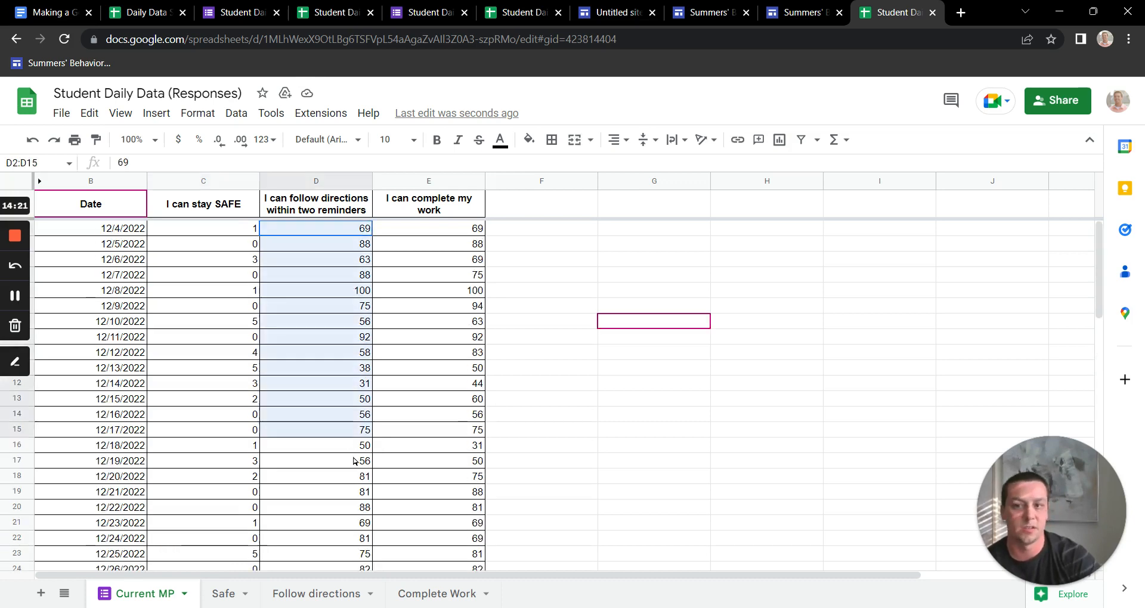
scroll(359, 496, down, 8)
drag(359, 496, 358, 445)
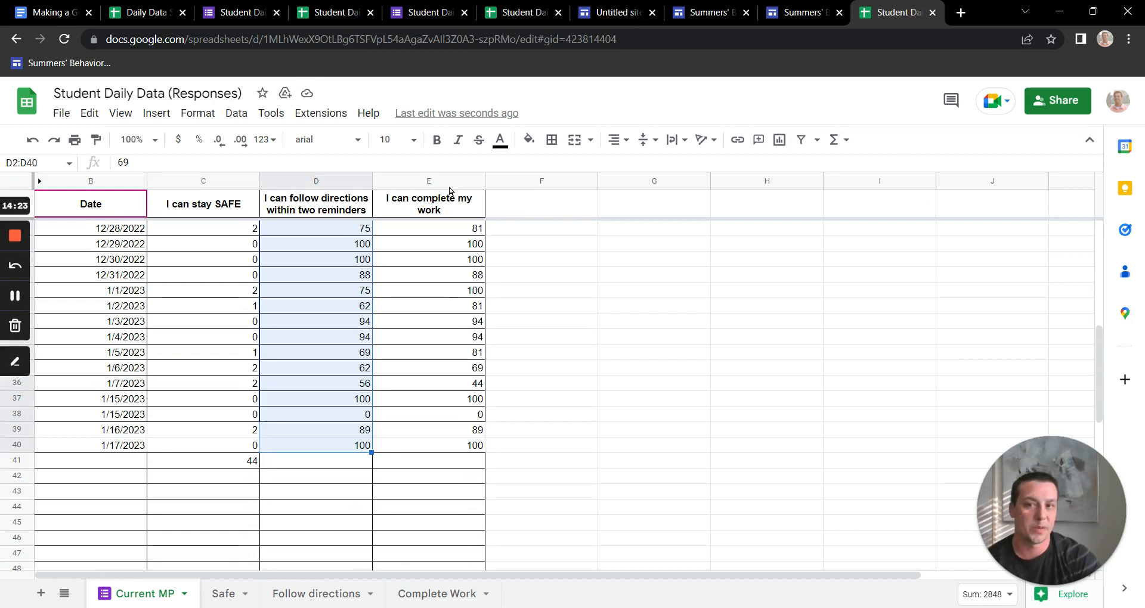
click(848, 142)
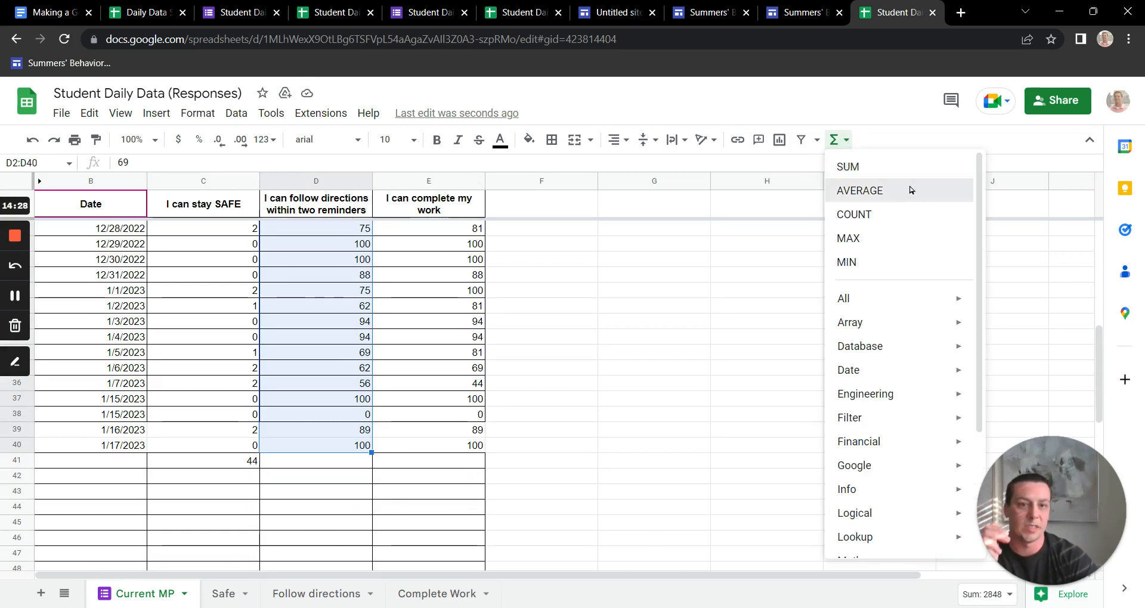
click(859, 190)
key(Return)
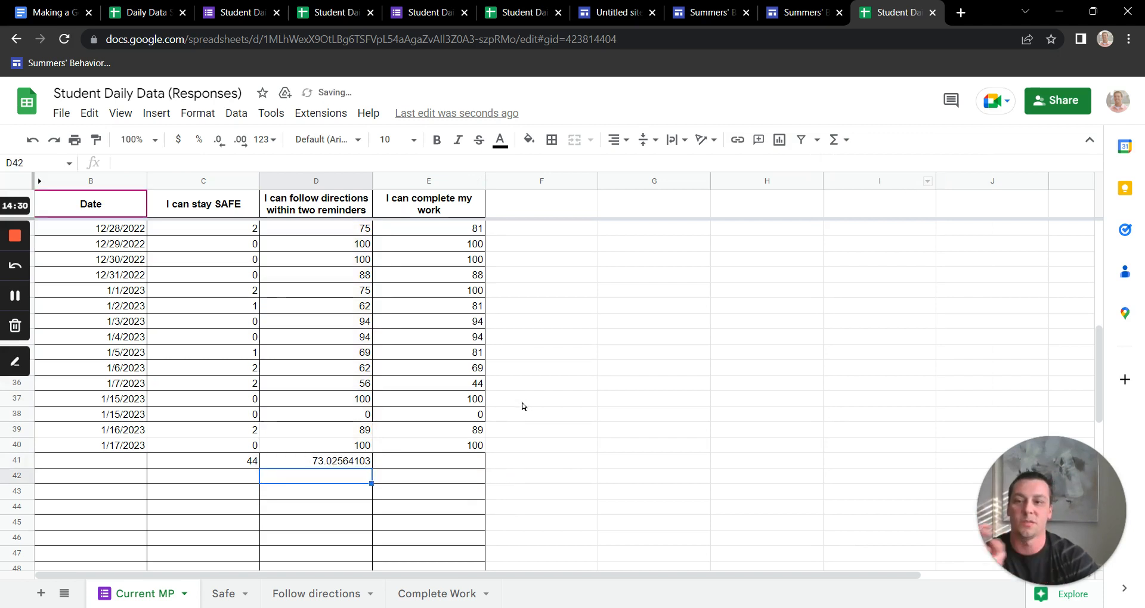
- Format the average in cell D41 as a percentage with no decimal places
key(Up)
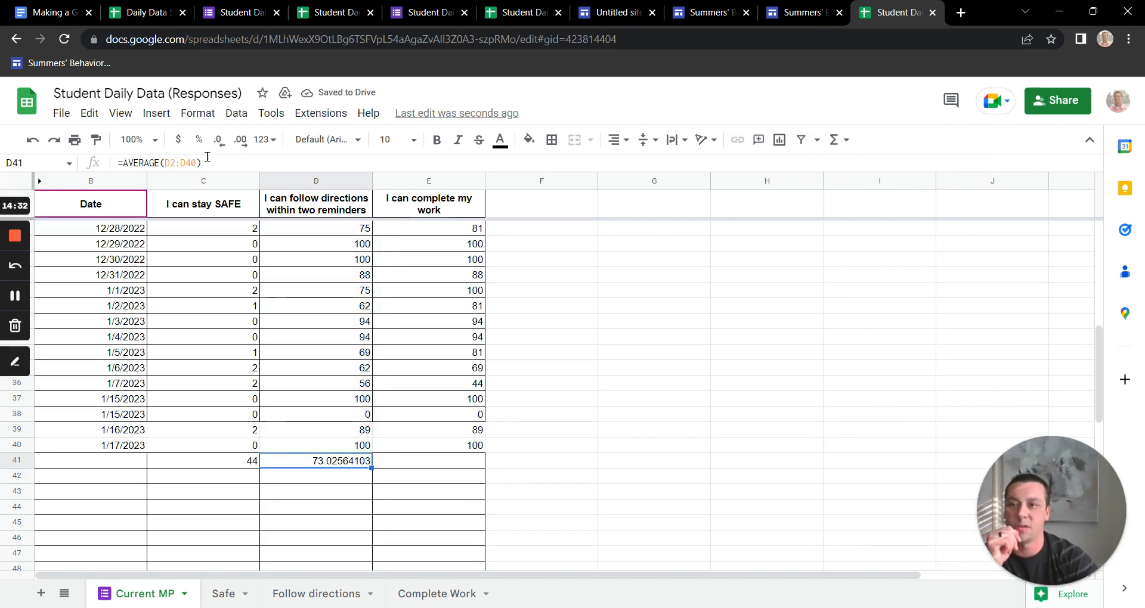
click(201, 143)
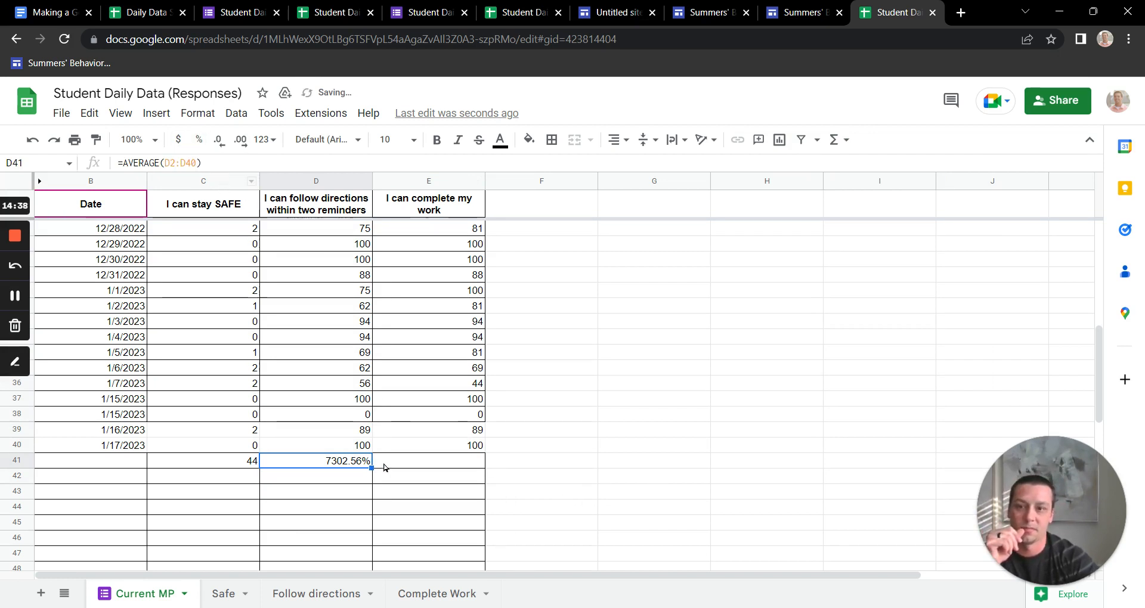
click(218, 141)
click(219, 141)
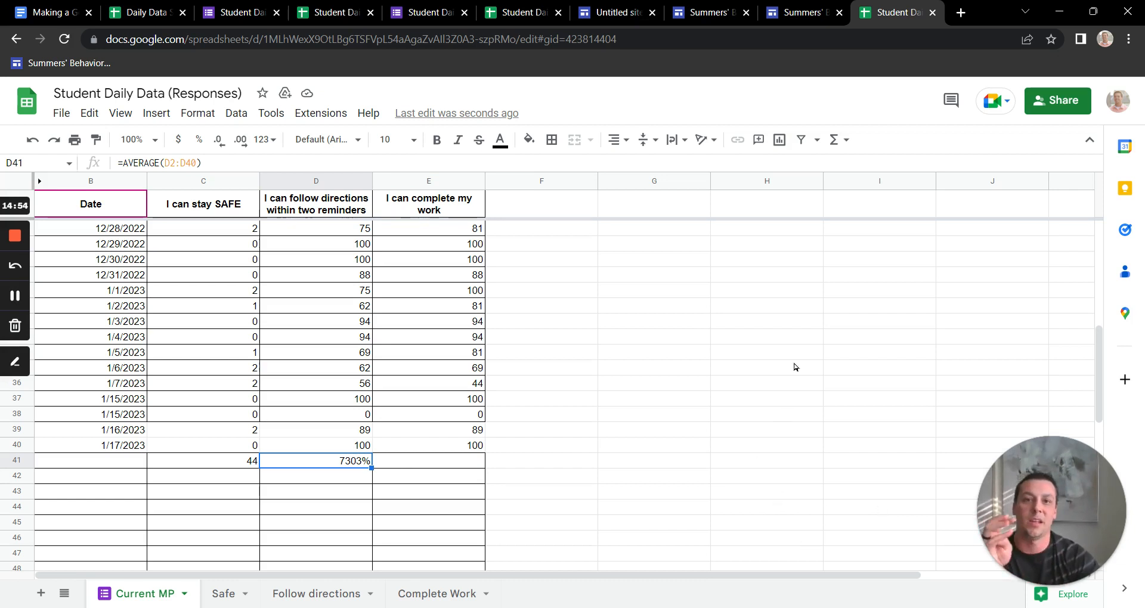
- Switch back to the published Summers' Behavior Data site and view the Student page from its header
click(799, 12)
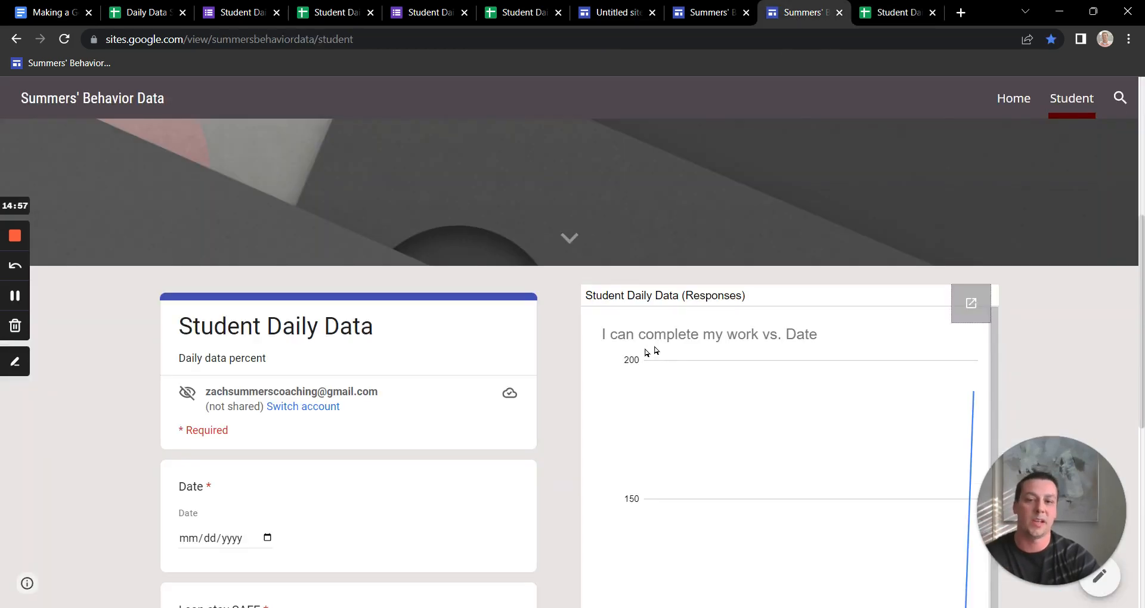
scroll(560, 423, up, 5)
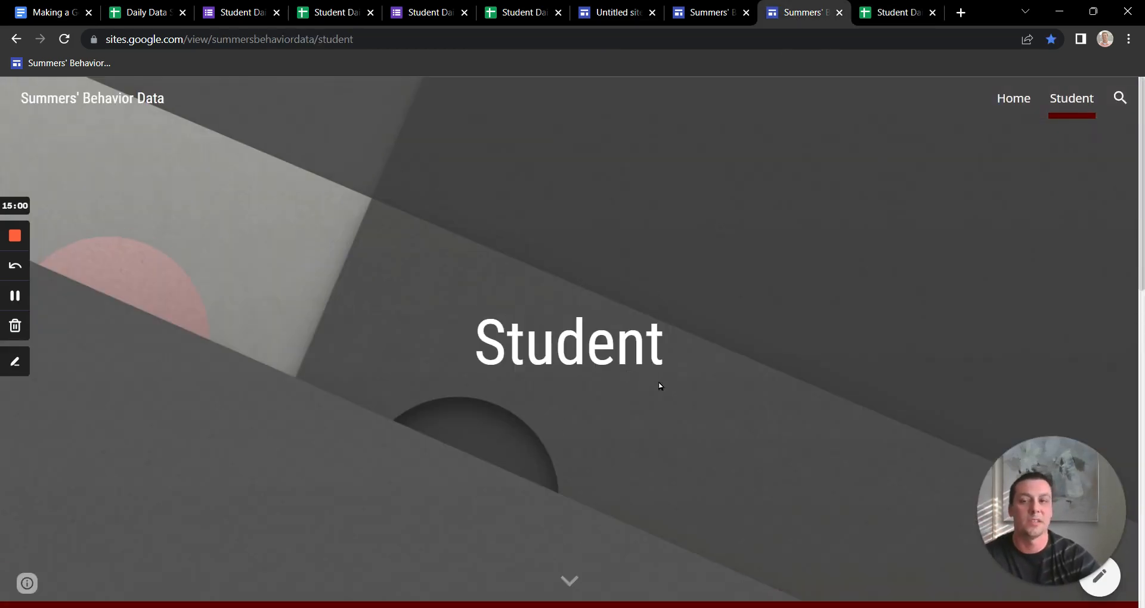
scroll(658, 386, down, 1)
scroll(658, 386, up, 1)
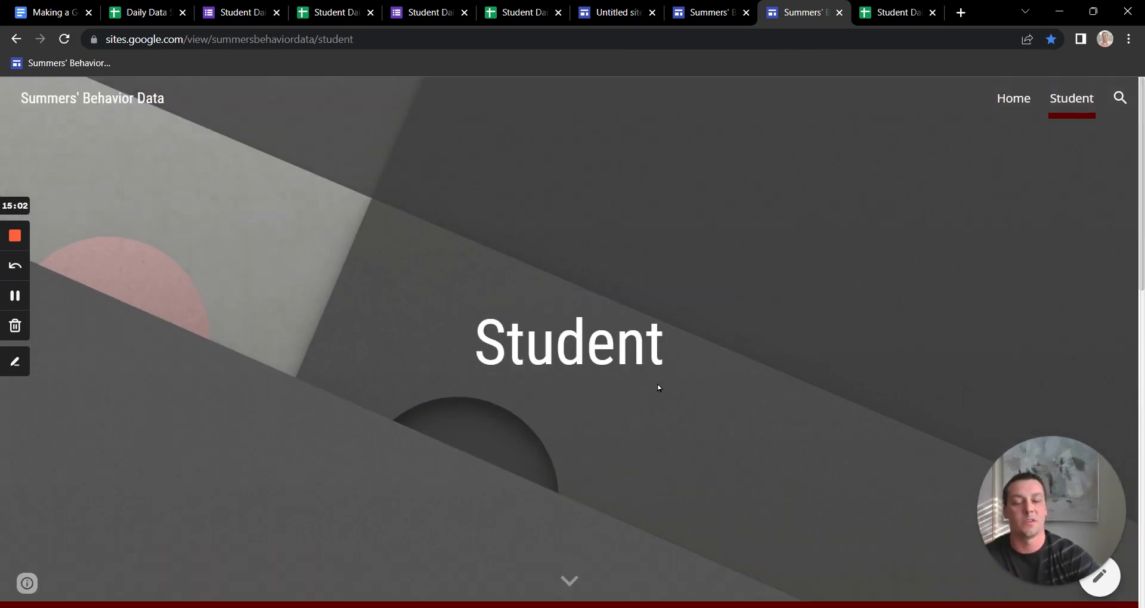